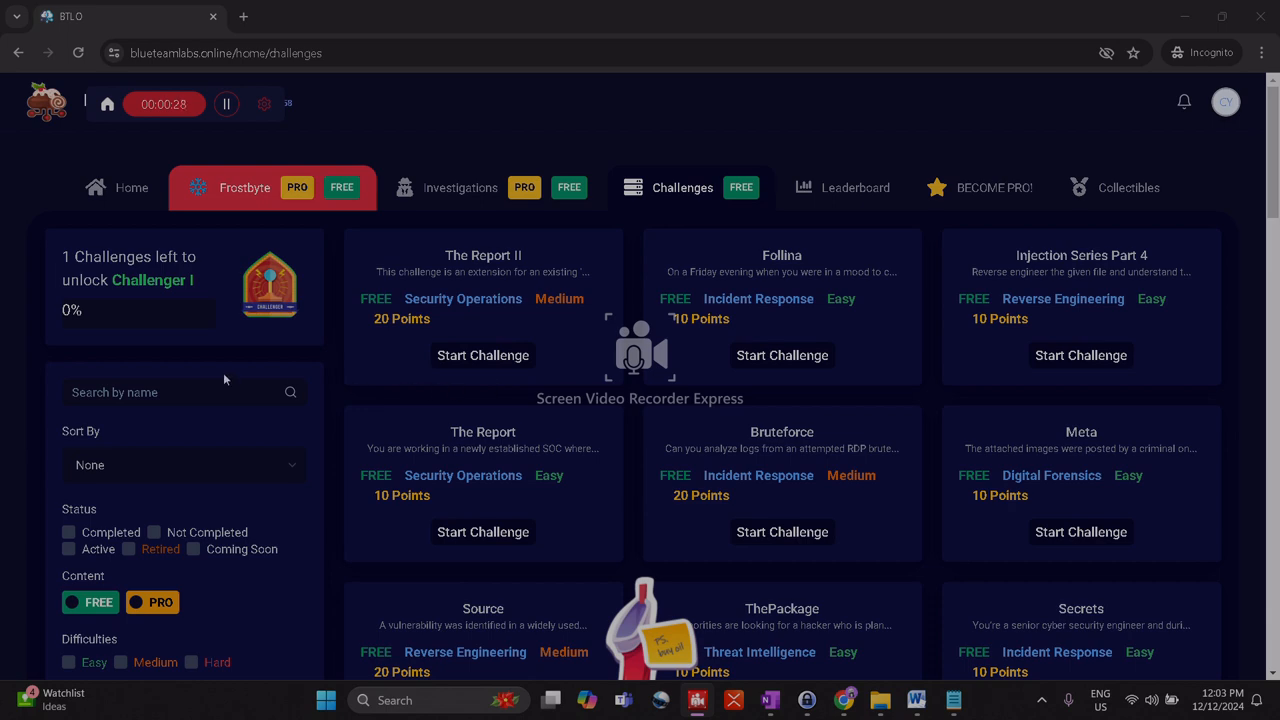
View the platform's home page with its statistics and welcome section, and return to the challenge list.
{"action": "scroll", "coordinate": [494, 504], "scroll_direction": "down", "scroll_amount": 1}
{"action": "scroll", "coordinate": [162, 207], "scroll_direction": "up", "scroll_amount": 1}
{"action": "left_click", "coordinate": [143, 205]}
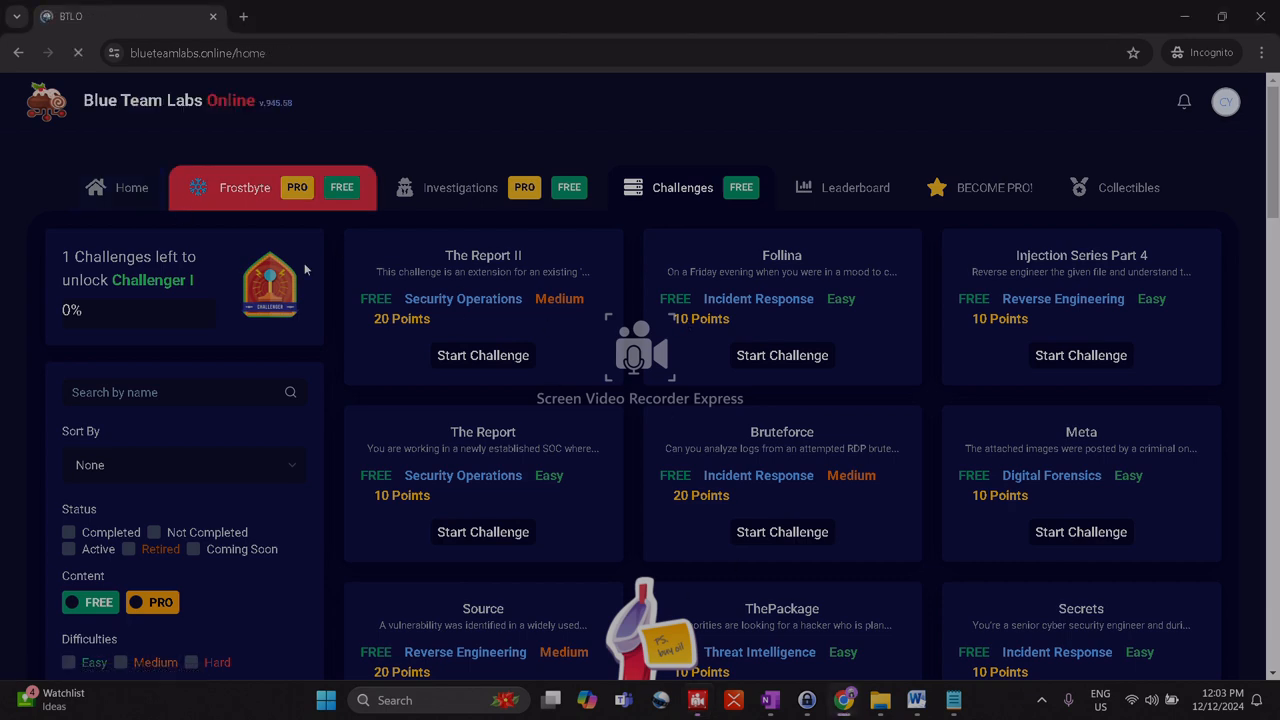
{"action": "scroll", "coordinate": [1033, 404], "scroll_direction": "down", "scroll_amount": 1}
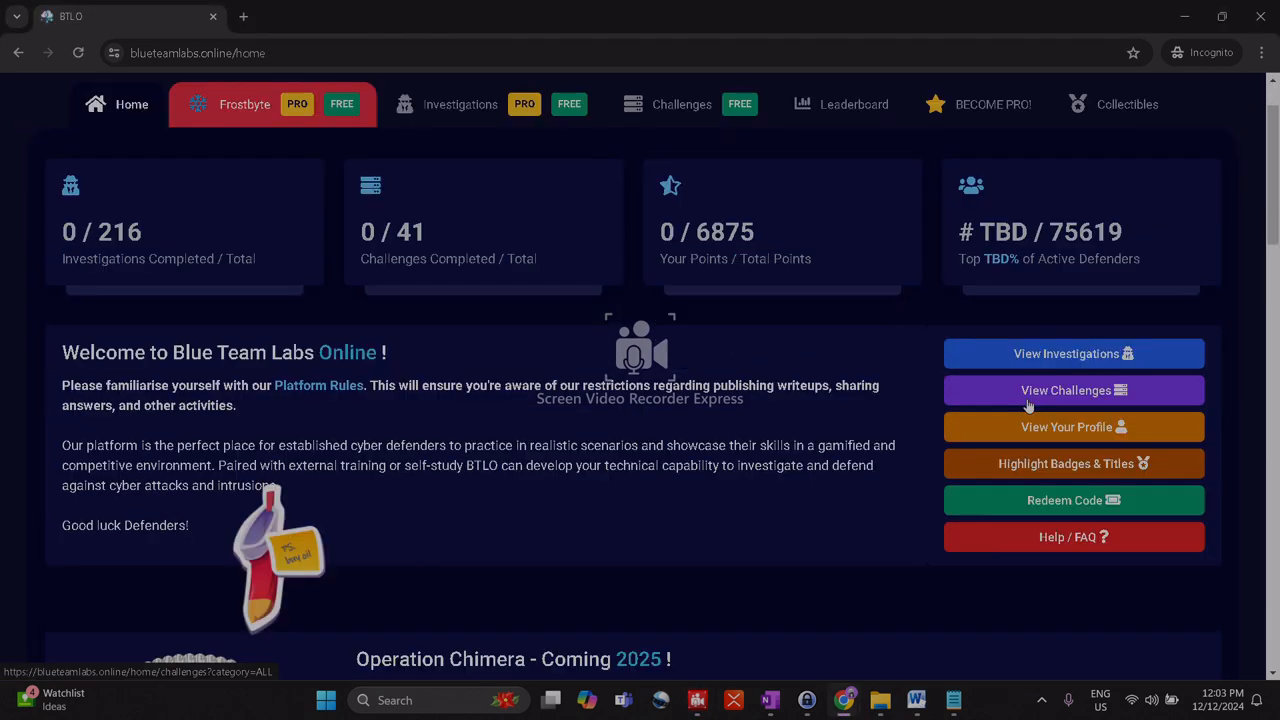
{"action": "left_click", "coordinate": [683, 106]}
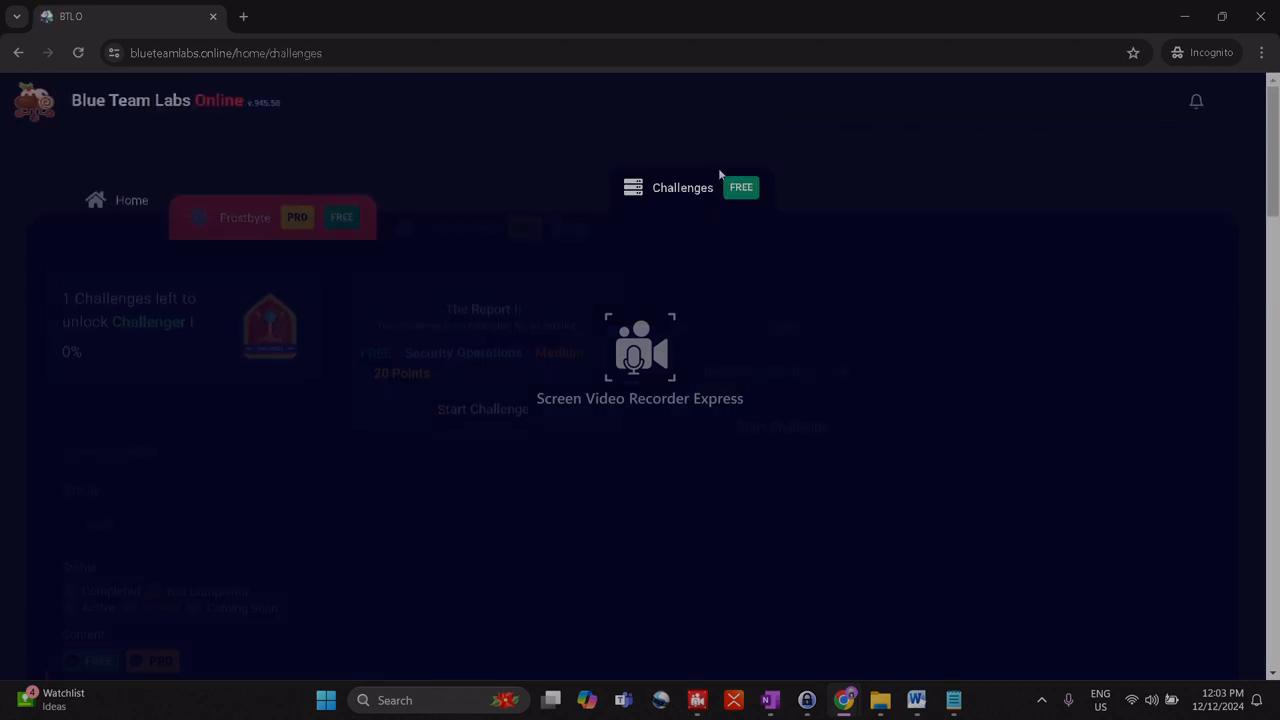
Filter the challenge list by Retired status and open the Network Analysis – Malware Compromise challenge.
{"action": "scroll", "coordinate": [200, 345], "scroll_direction": "down", "scroll_amount": 2}
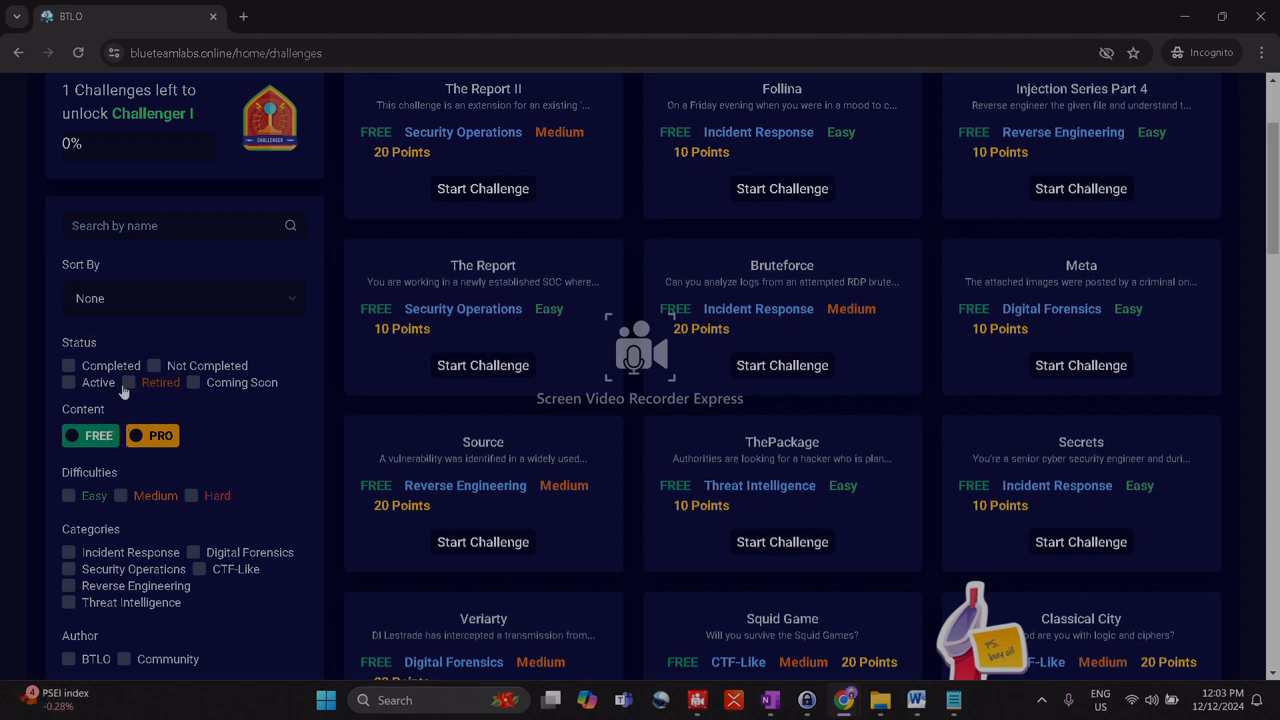
{"action": "scroll", "coordinate": [540, 388], "scroll_direction": "up", "scroll_amount": 2}
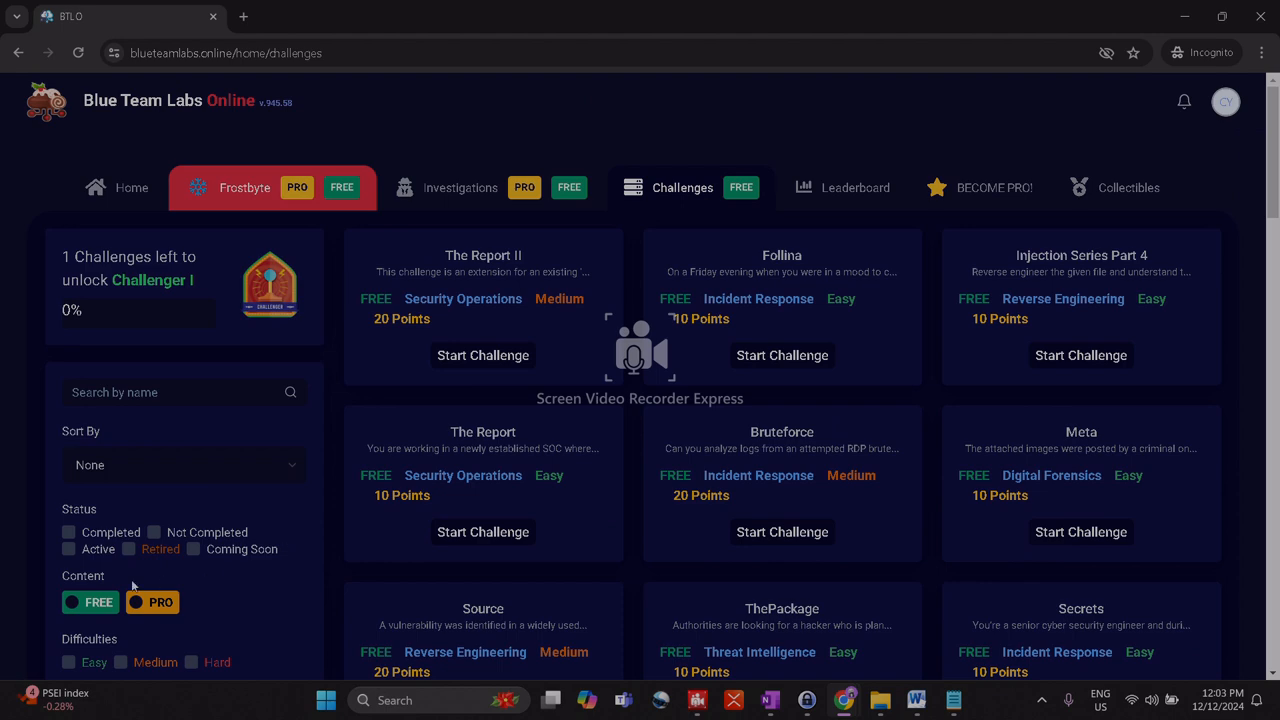
{"action": "left_click", "coordinate": [129, 550]}
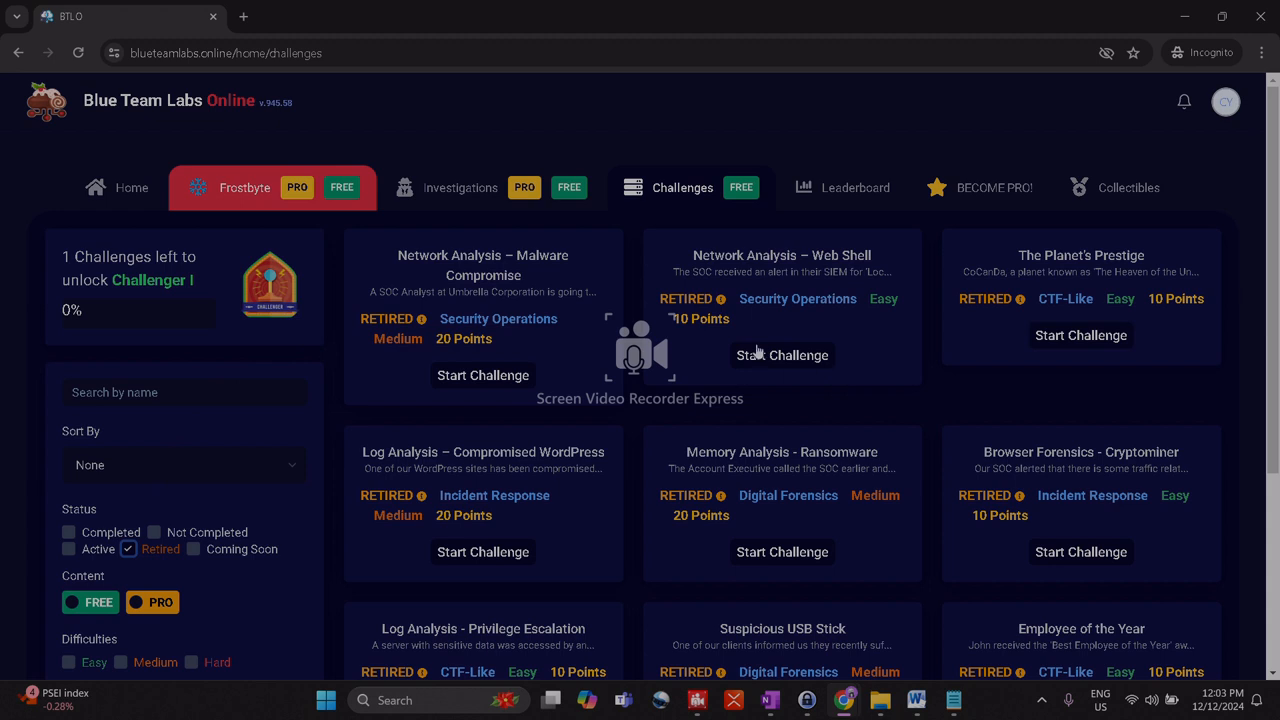
{"action": "left_click", "coordinate": [472, 378]}
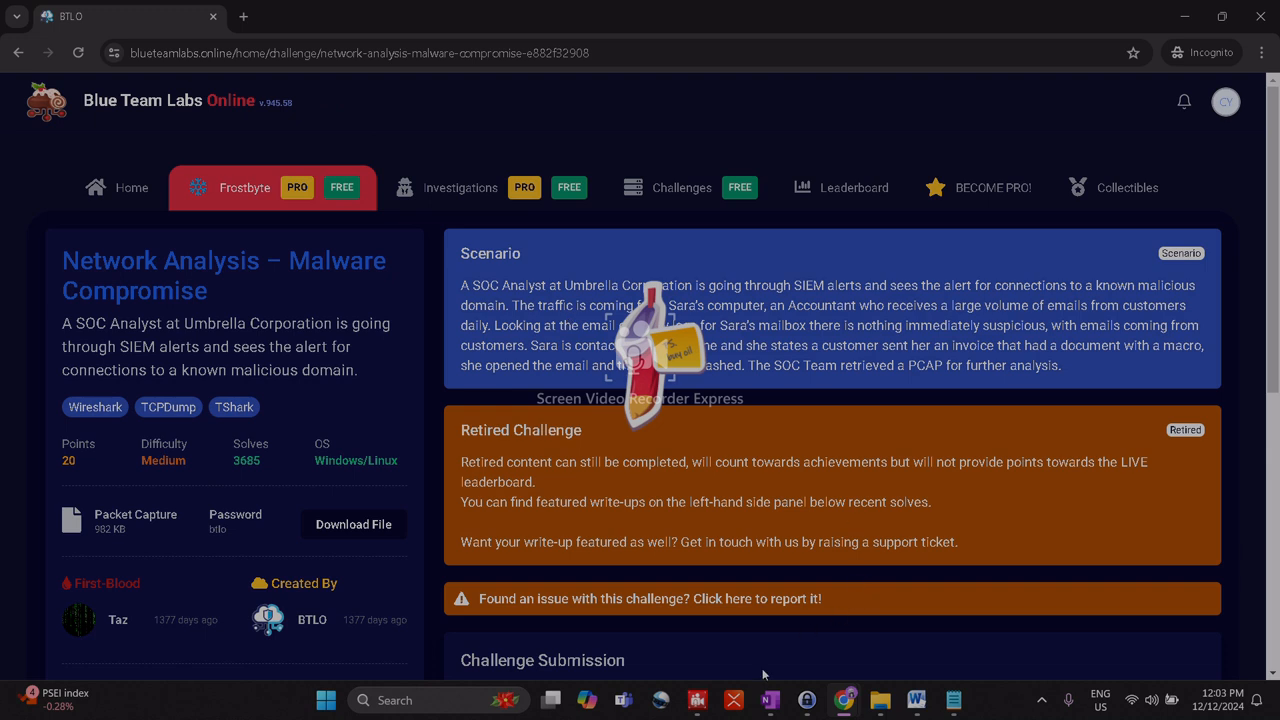
Read the challenge's scenario, retired-challenge notice and submission questions.
{"action": "left_click", "coordinate": [697, 702]}
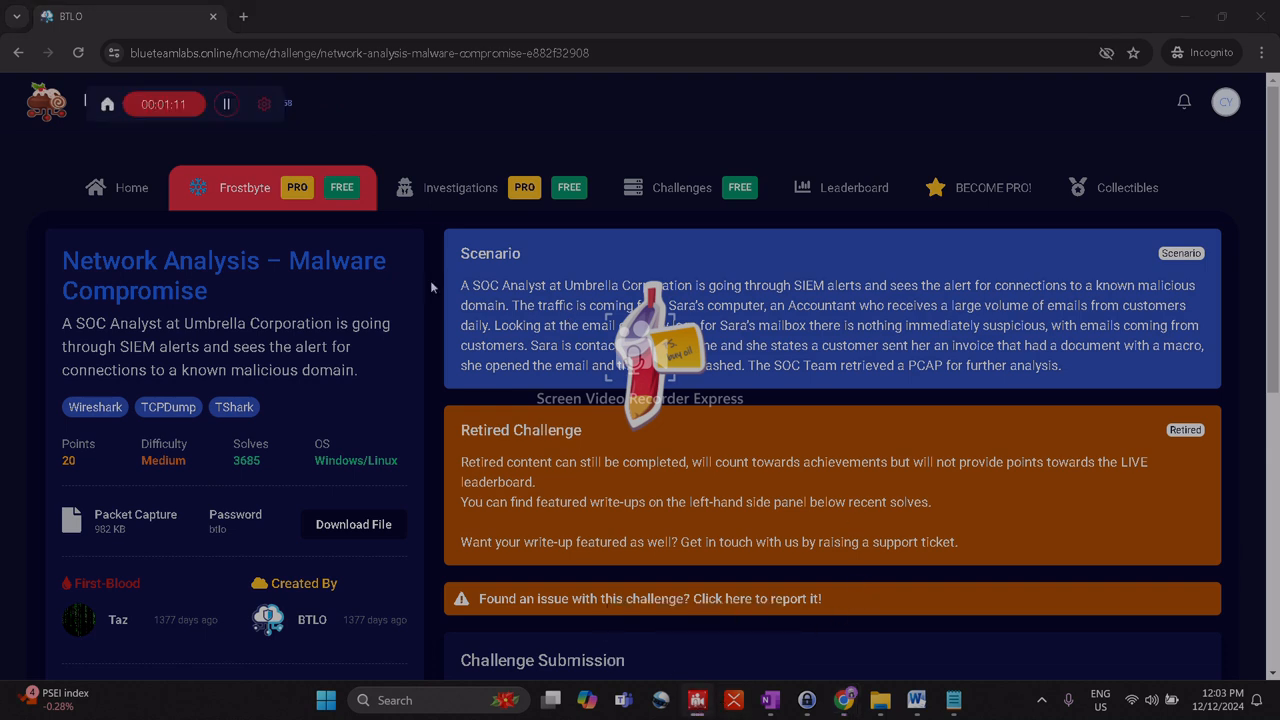
{"action": "left_click", "coordinate": [469, 117]}
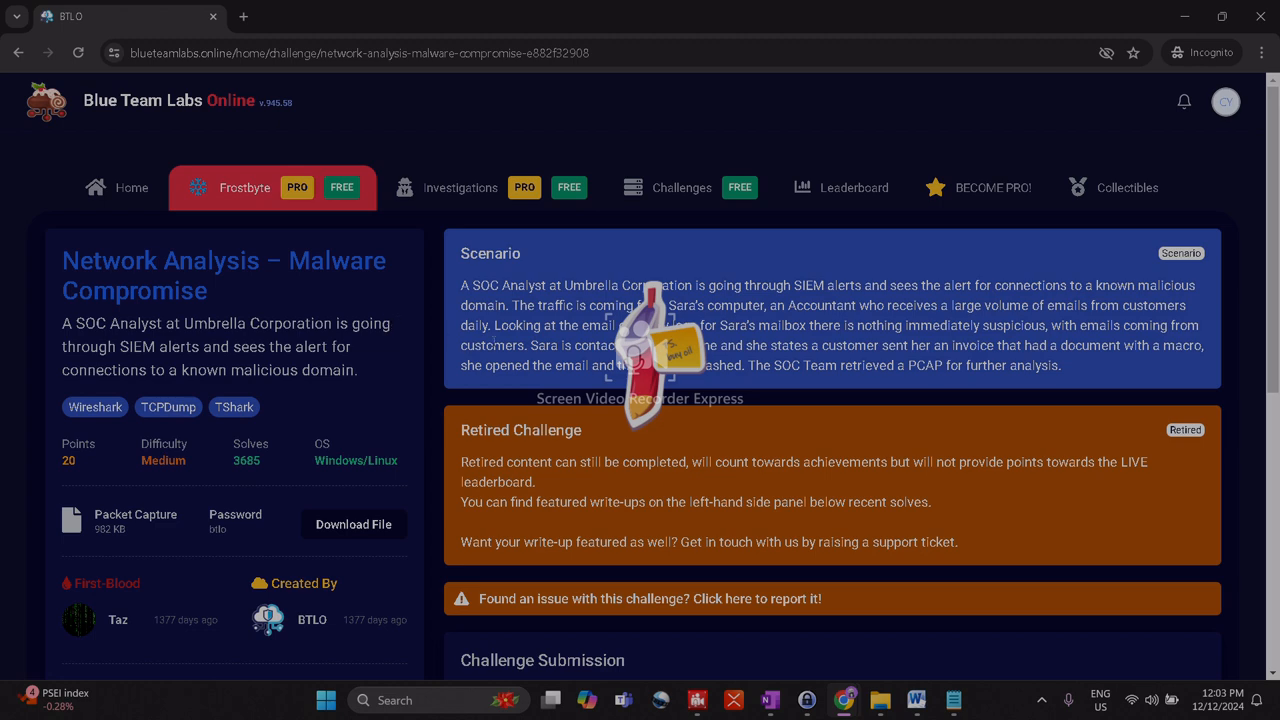
{"action": "scroll", "coordinate": [580, 270], "scroll_direction": "down", "scroll_amount": 1}
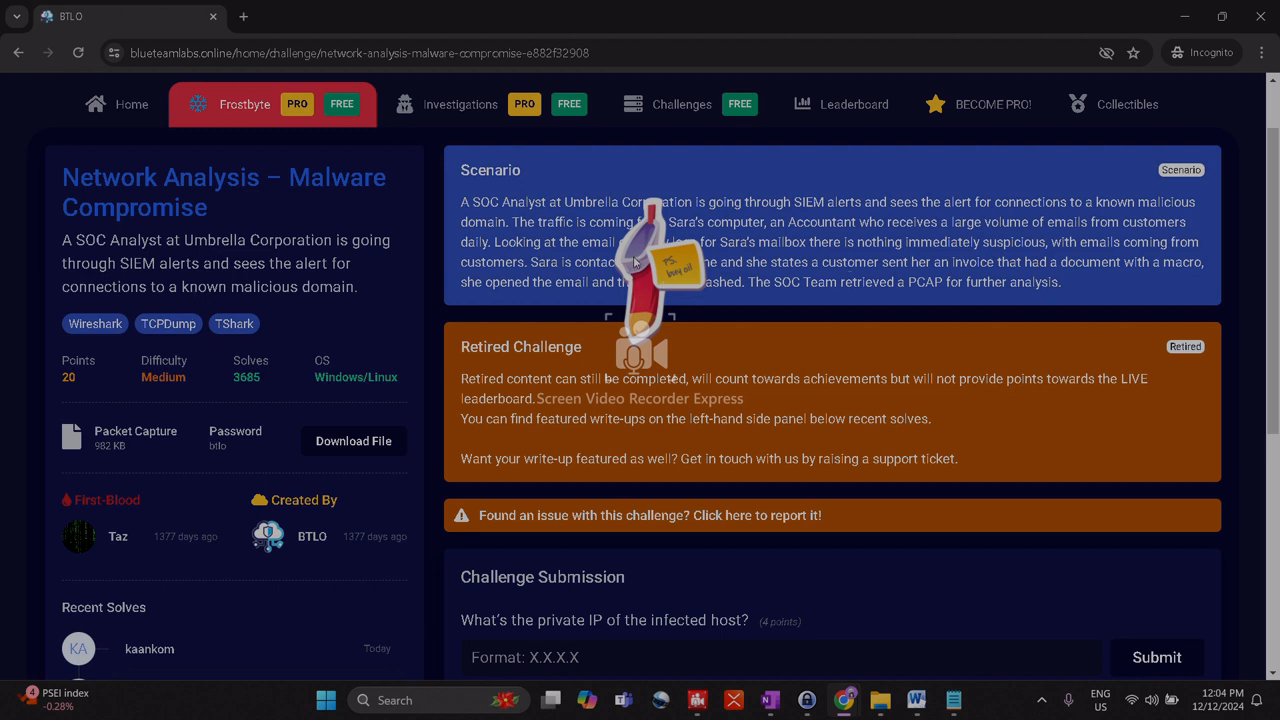
{"action": "left_click_drag", "start_coordinate": [534, 311], "coordinate": [509, 310]}
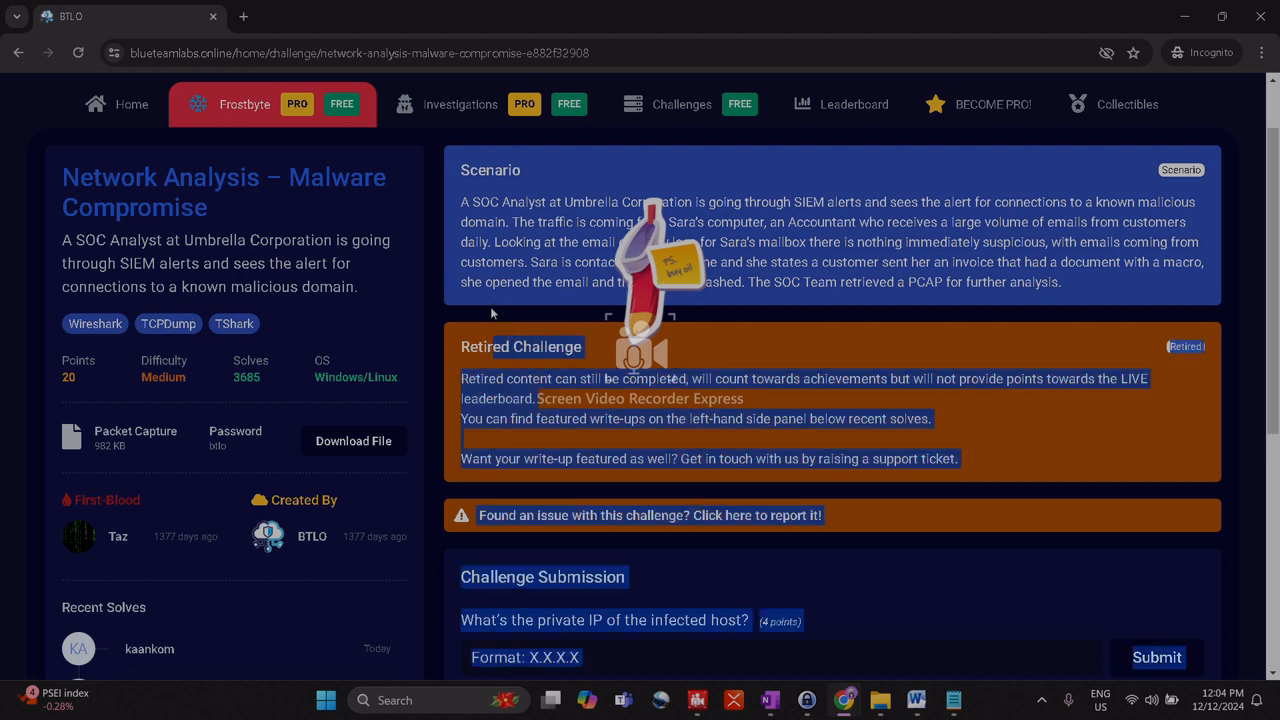
{"action": "left_click", "coordinate": [490, 312]}
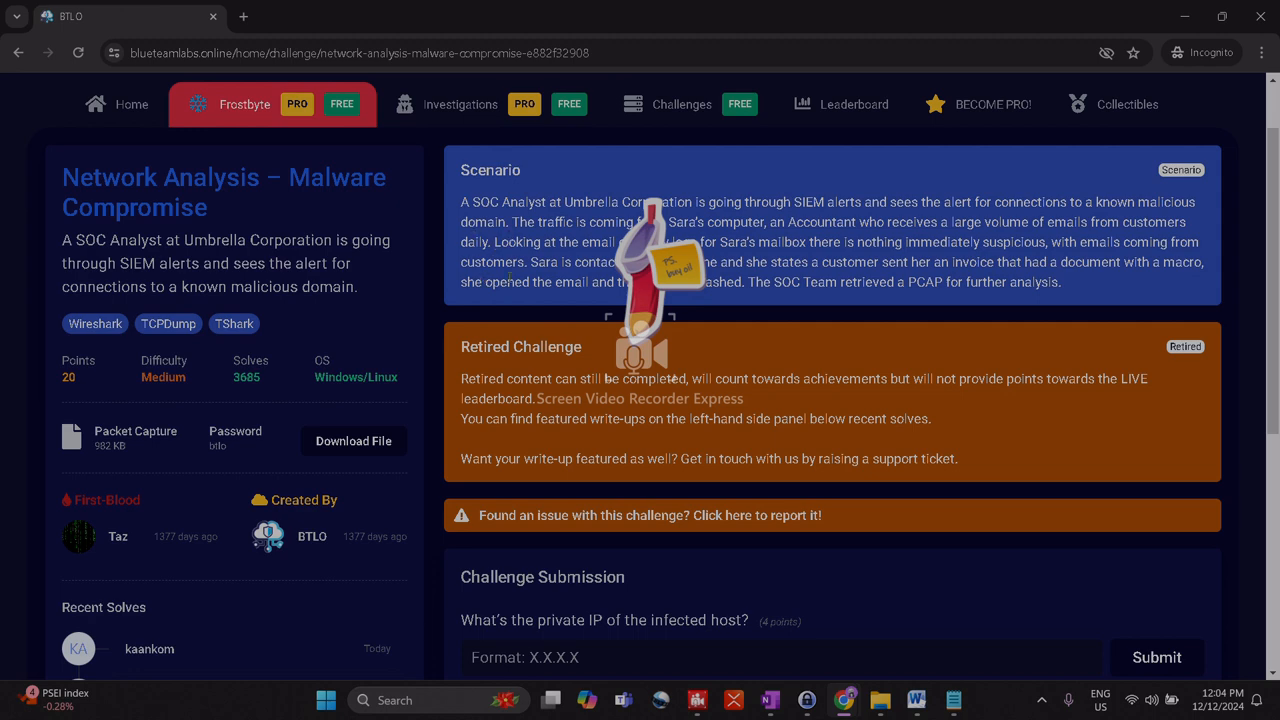
{"action": "scroll", "coordinate": [510, 282], "scroll_direction": "down", "scroll_amount": 1}
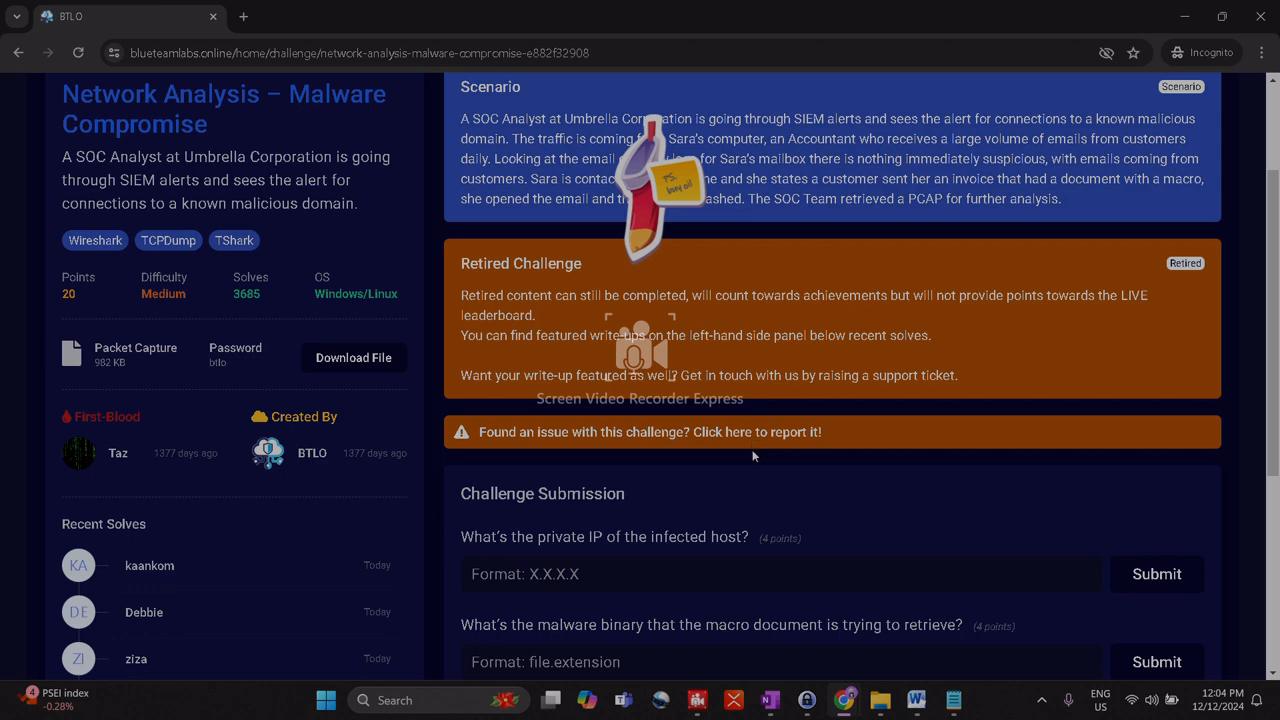
{"action": "scroll", "coordinate": [752, 449], "scroll_direction": "down", "scroll_amount": 1}
{"action": "scroll", "coordinate": [805, 462], "scroll_direction": "up", "scroll_amount": 1}
{"action": "scroll", "coordinate": [804, 456], "scroll_direction": "up", "scroll_amount": 1}
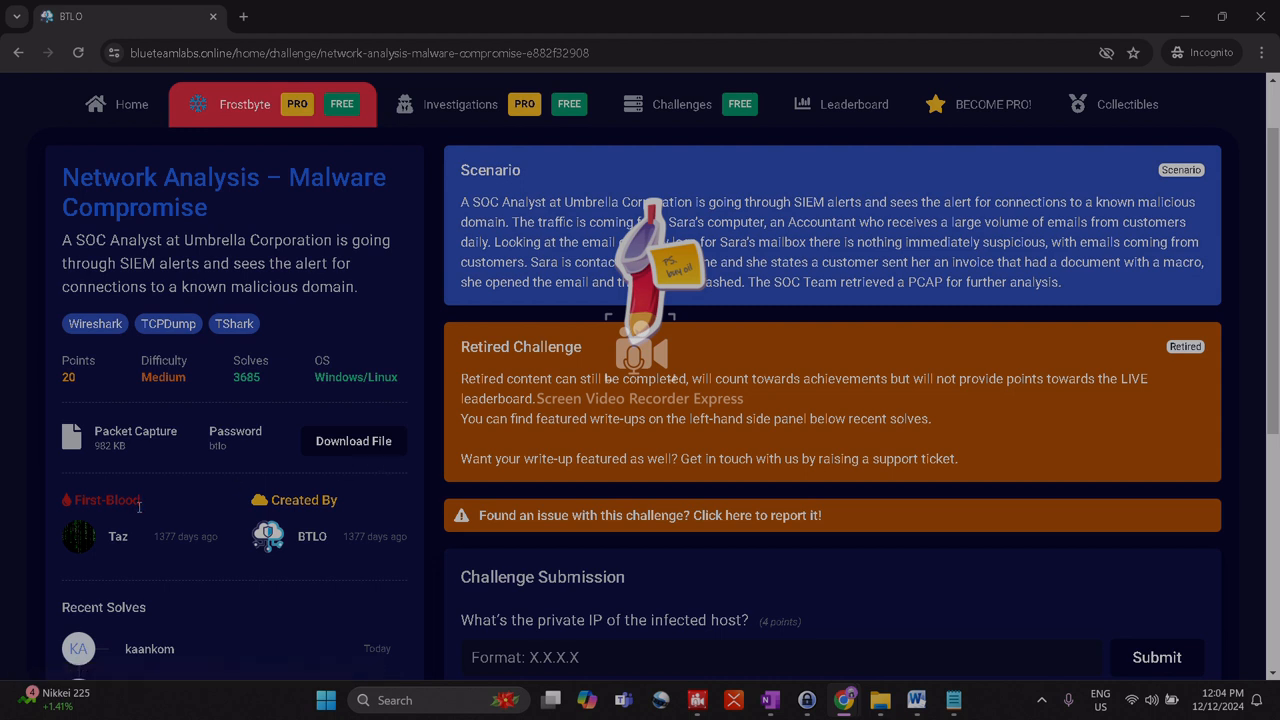
Download the challenge's packet capture zip into the Downloads folder.
{"action": "left_click", "coordinate": [358, 448]}
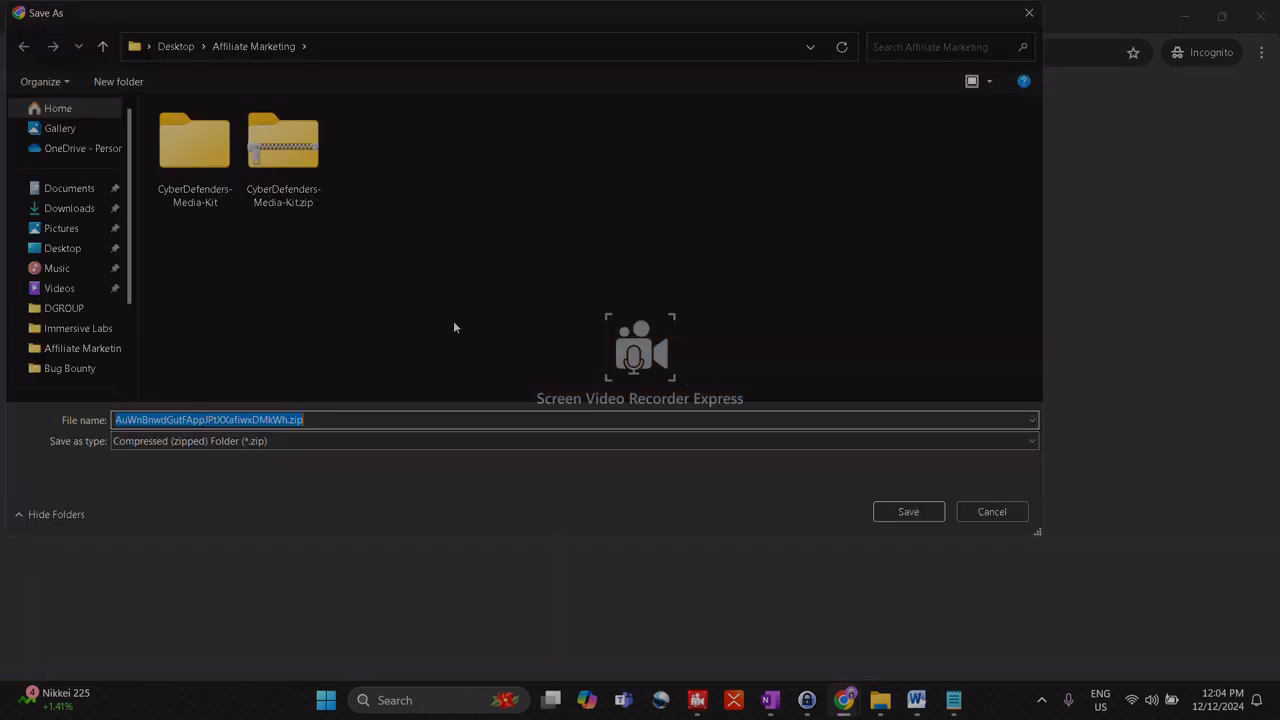
{"action": "left_click", "coordinate": [69, 208]}
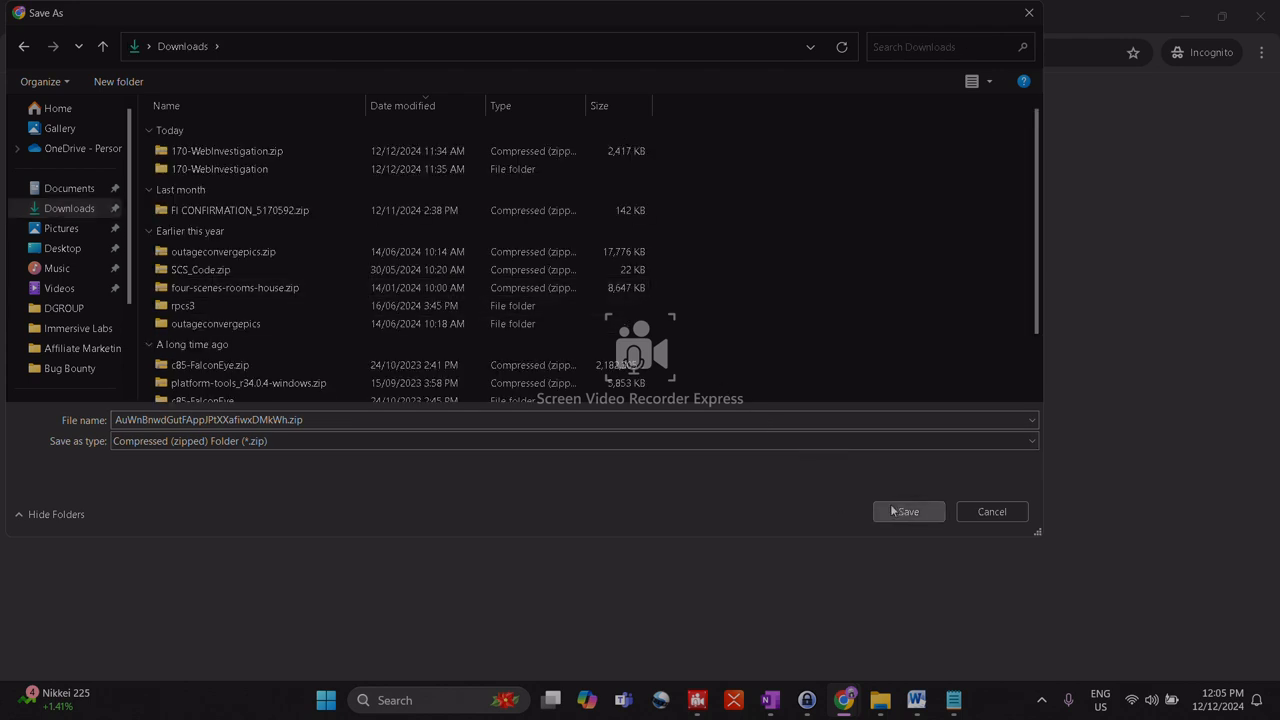
{"action": "left_click", "coordinate": [936, 511]}
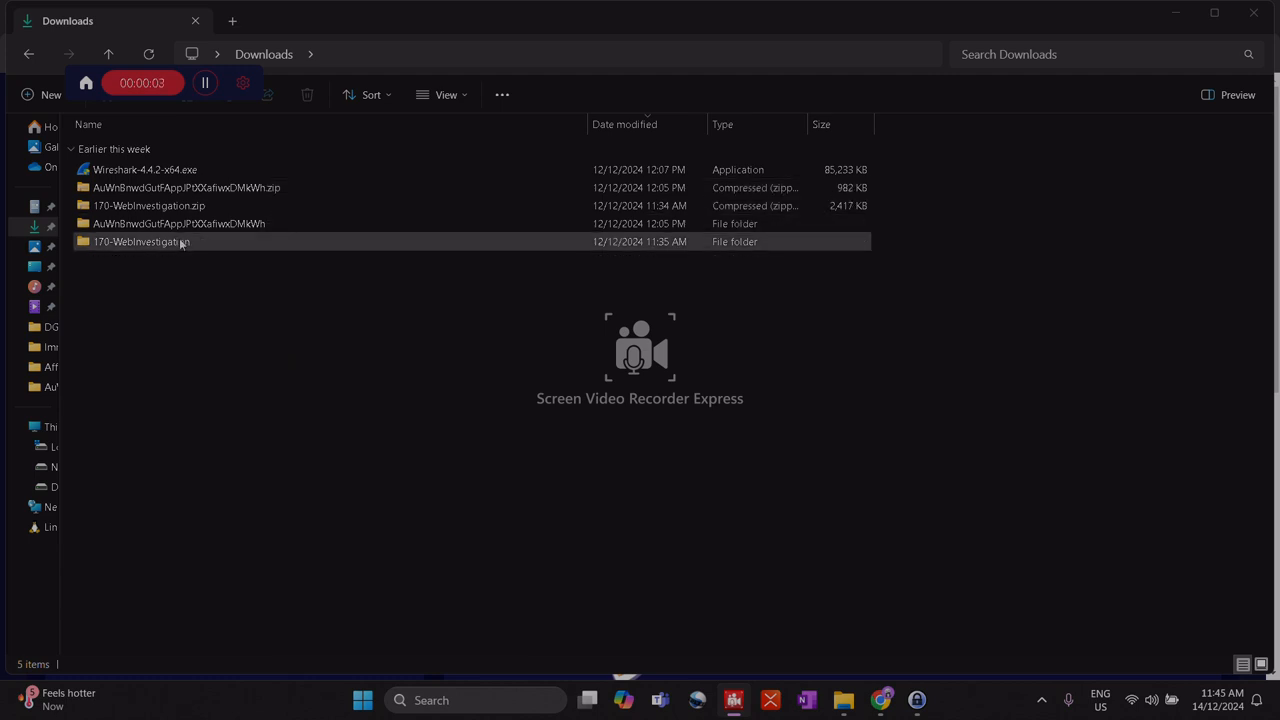
Open traffic-with-dridex-infection.pcap from the extracted challenge folder in Wireshark and maximize its window.
{"action": "double_click", "coordinate": [190, 224]}
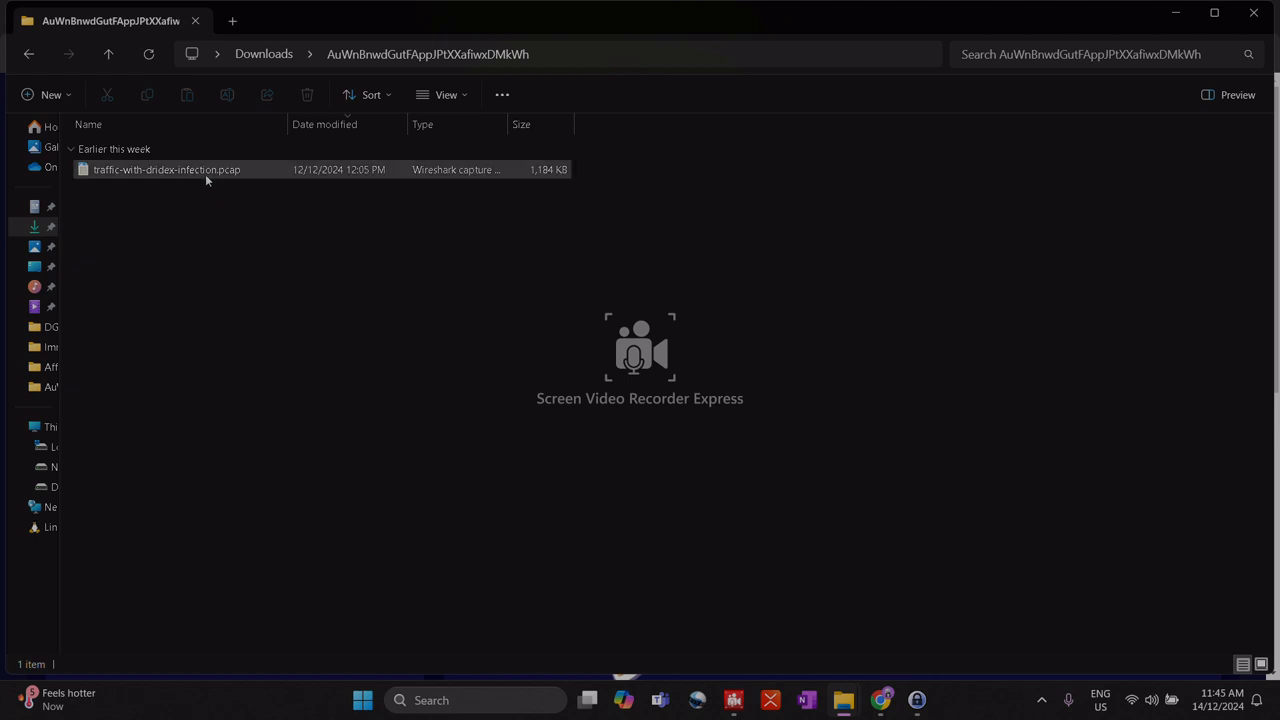
{"action": "double_click", "coordinate": [205, 174]}
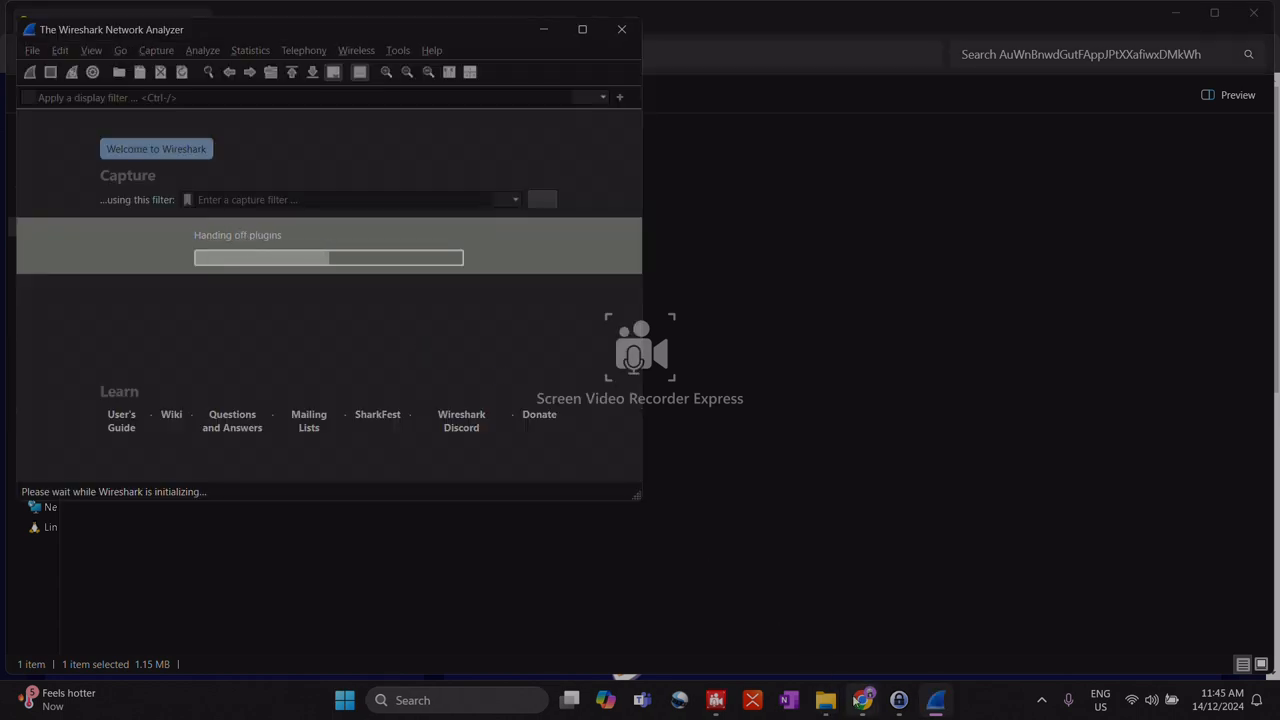
{"action": "mouse_move", "coordinate": [862, 700]}
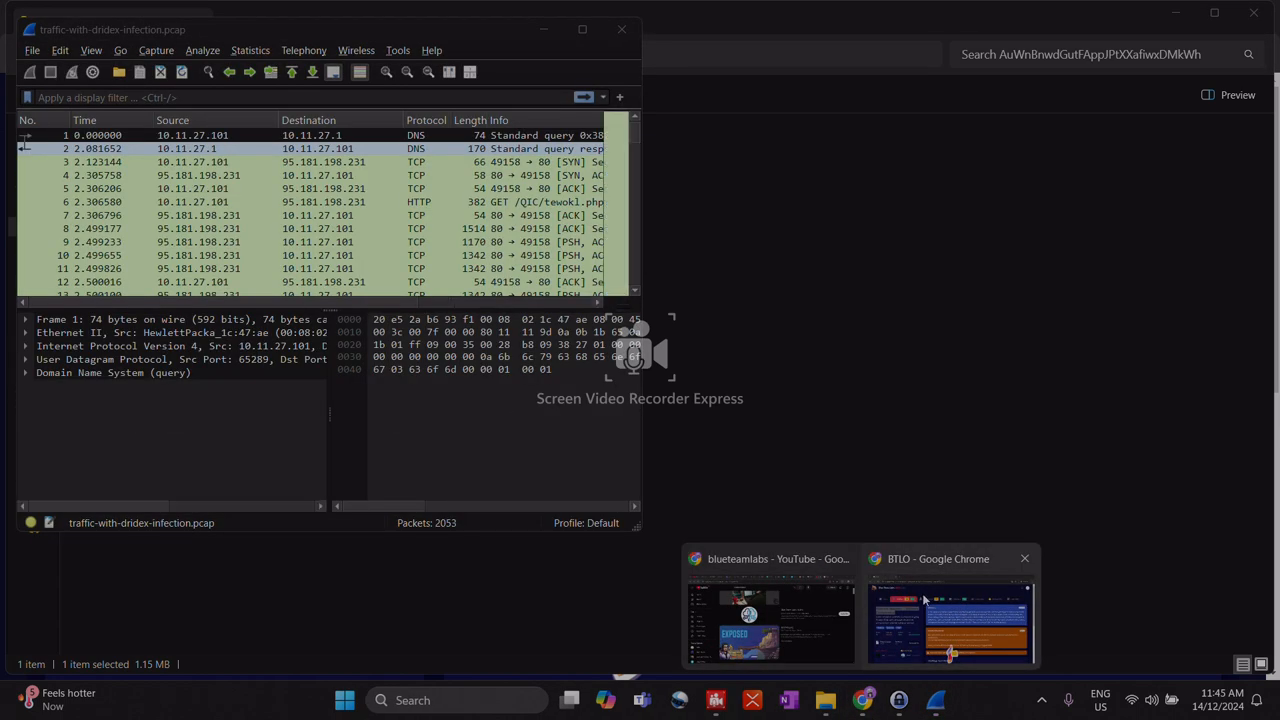
{"action": "left_click", "coordinate": [582, 29]}
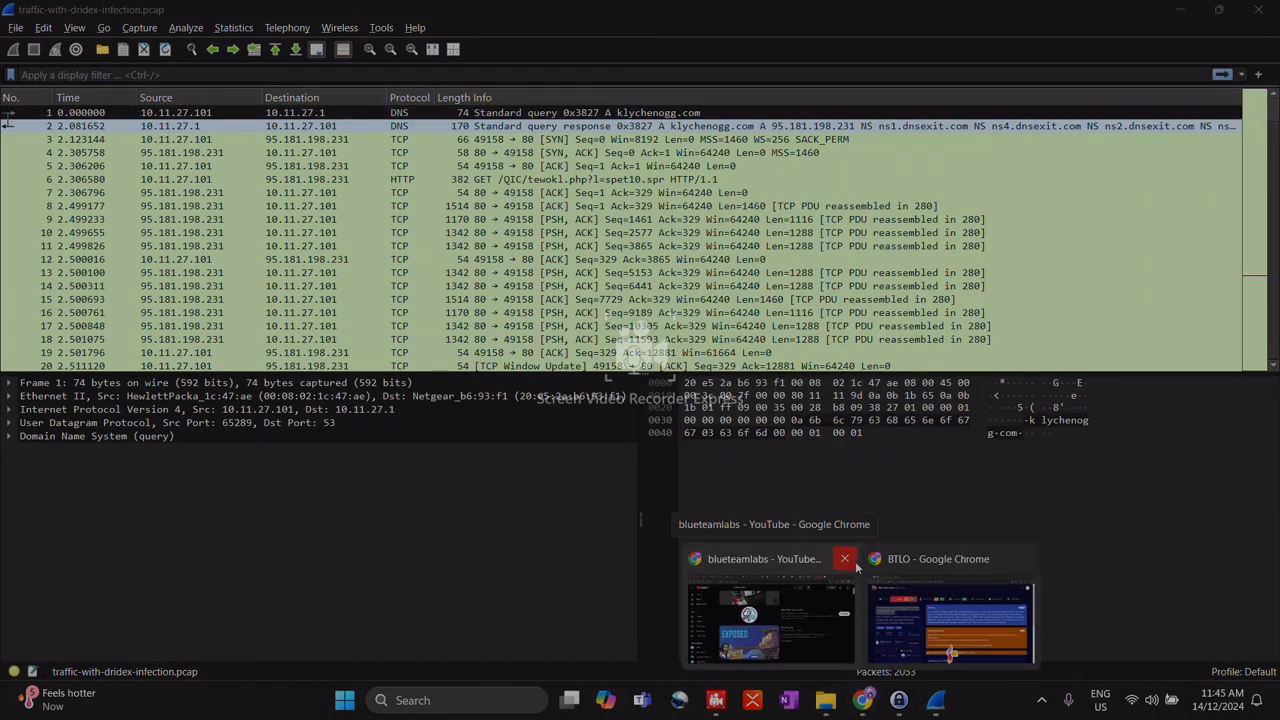
Switch to the BTLO challenge page in Chrome and review the scenario and submission questions.
{"action": "left_click", "coordinate": [855, 564]}
{"action": "left_click", "coordinate": [858, 600]}
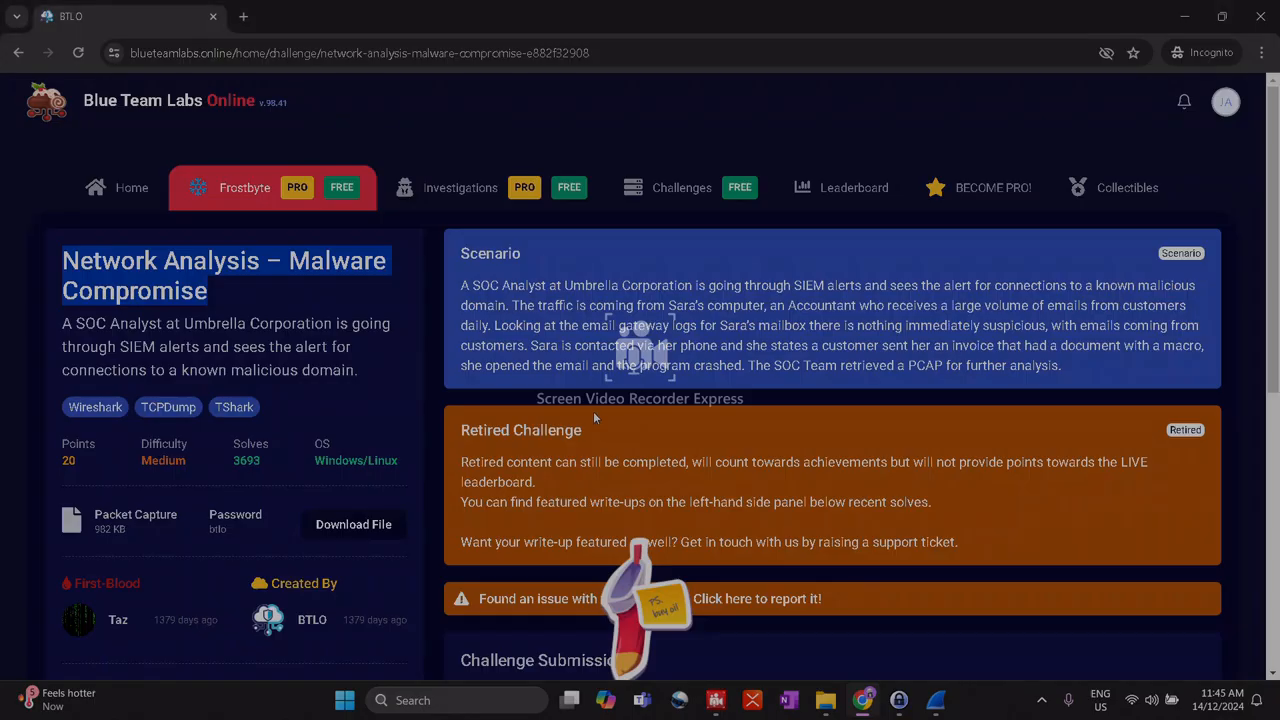
{"action": "left_click", "coordinate": [1240, 548]}
{"action": "scroll", "coordinate": [1228, 542], "scroll_direction": "down", "scroll_amount": 3}
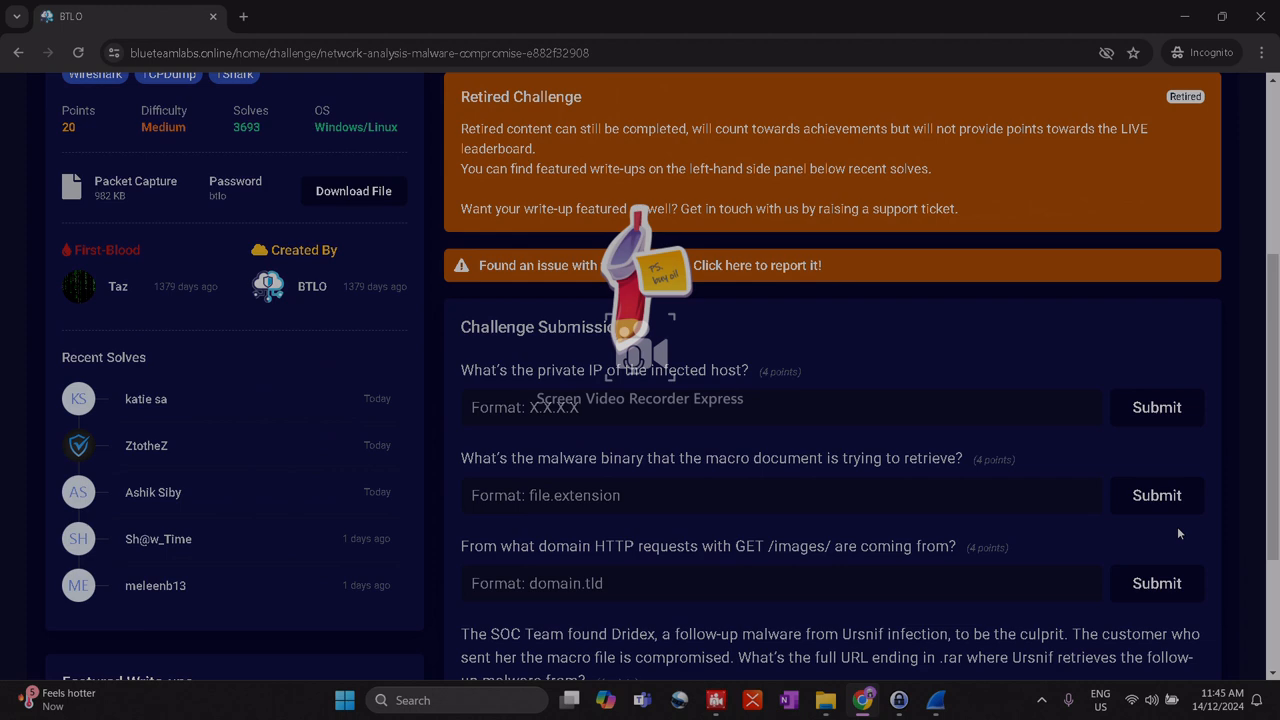
{"action": "scroll", "coordinate": [1160, 522], "scroll_direction": "up", "scroll_amount": 3}
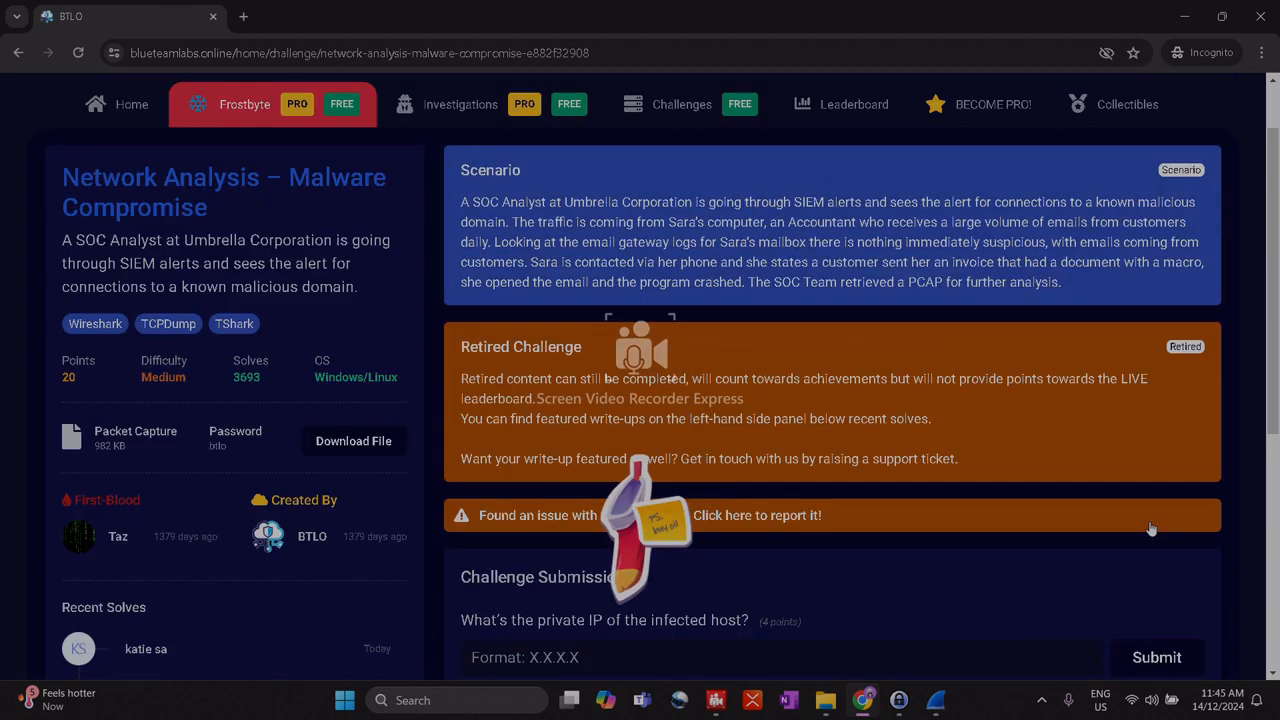
Switch to Wireshark and show the capture's endpoint statistics for IPv4 addresses.
{"action": "mouse_move", "coordinate": [936, 704]}
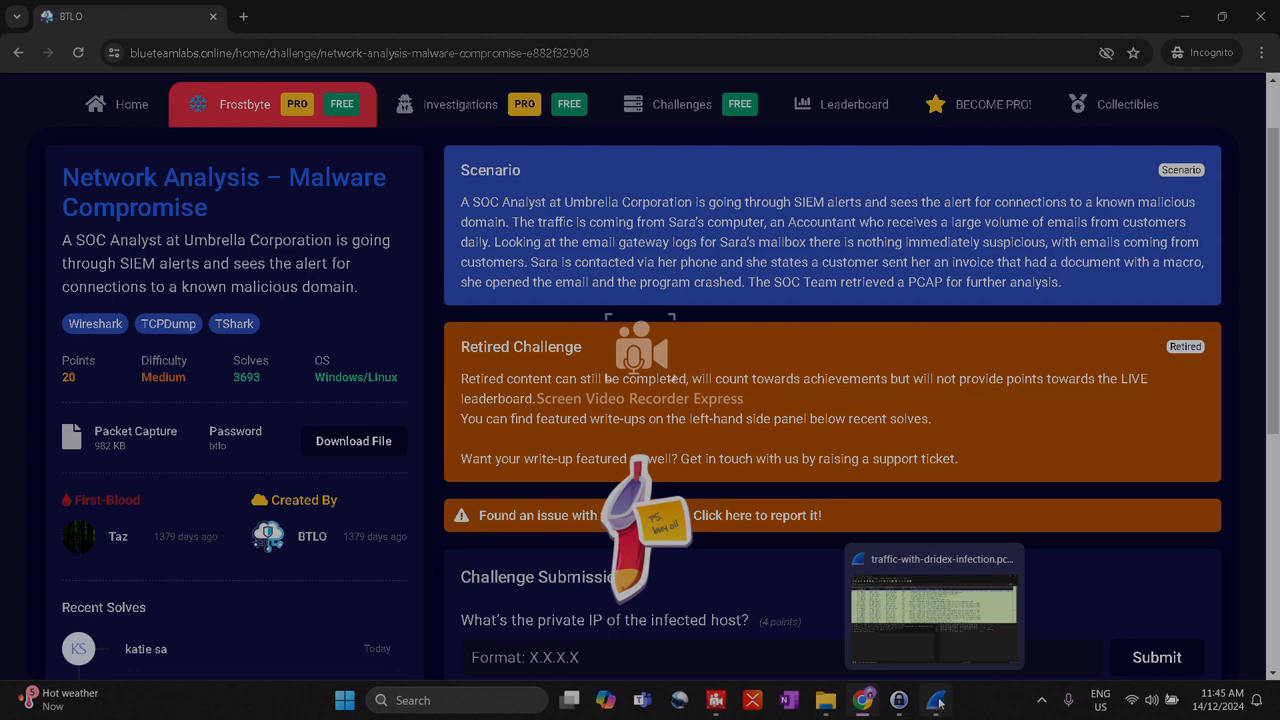
{"action": "left_click", "coordinate": [941, 704]}
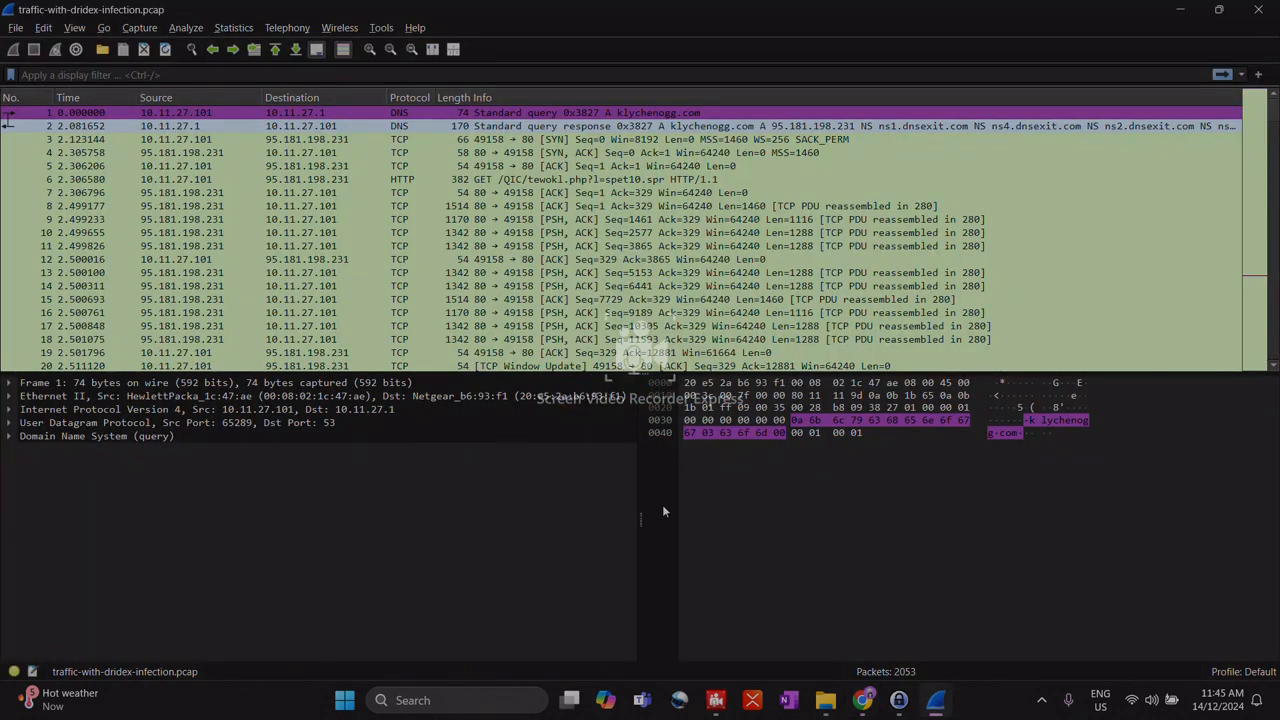
{"action": "left_click", "coordinate": [585, 500]}
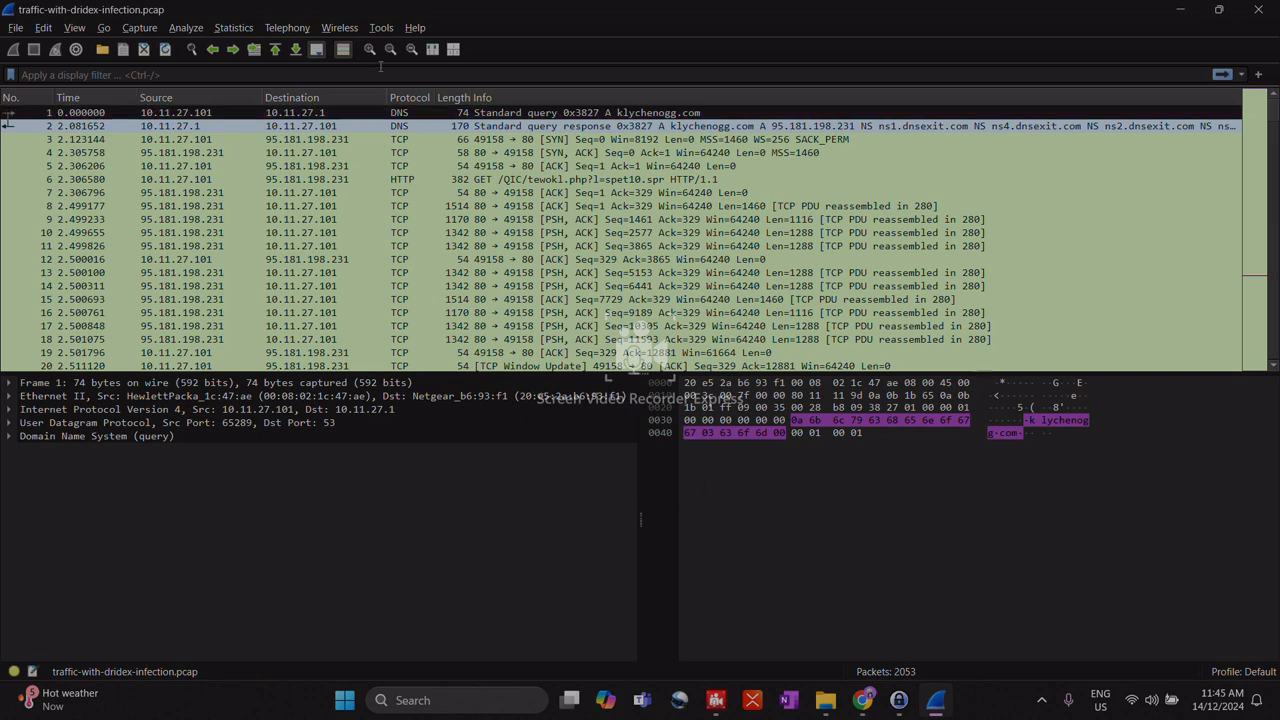
{"action": "left_click", "coordinate": [240, 28]}
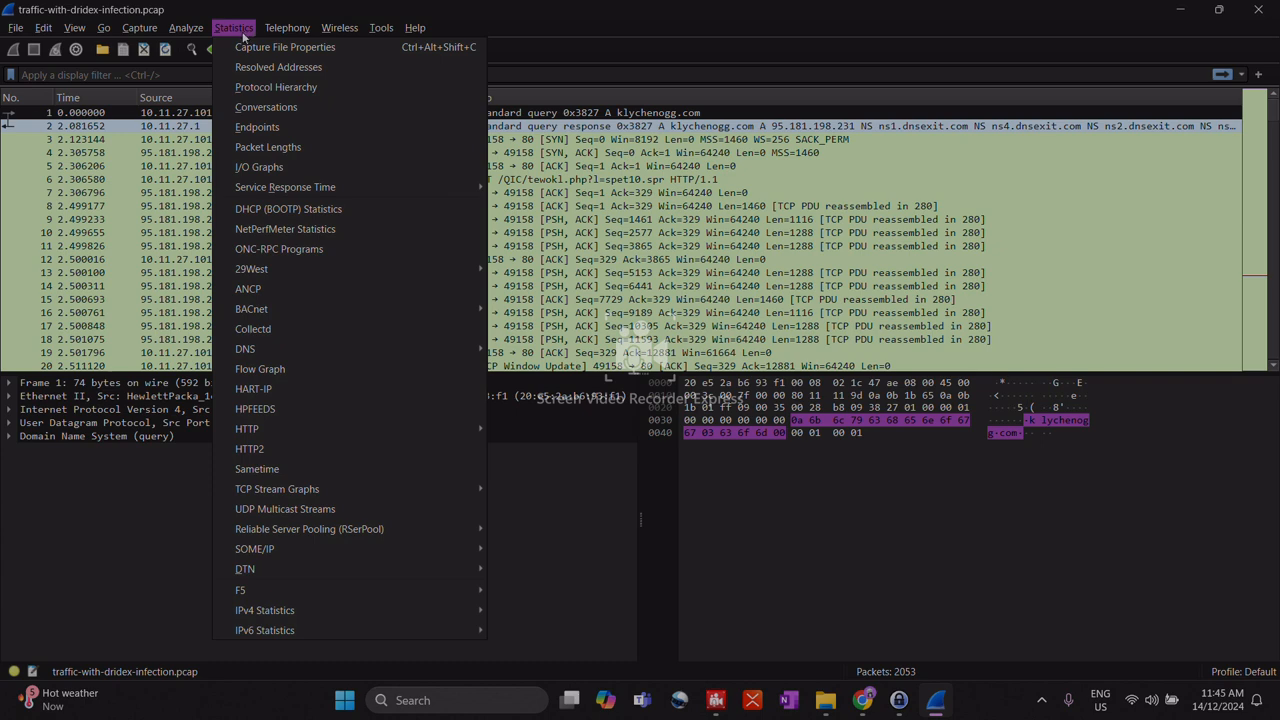
{"action": "left_click", "coordinate": [260, 134]}
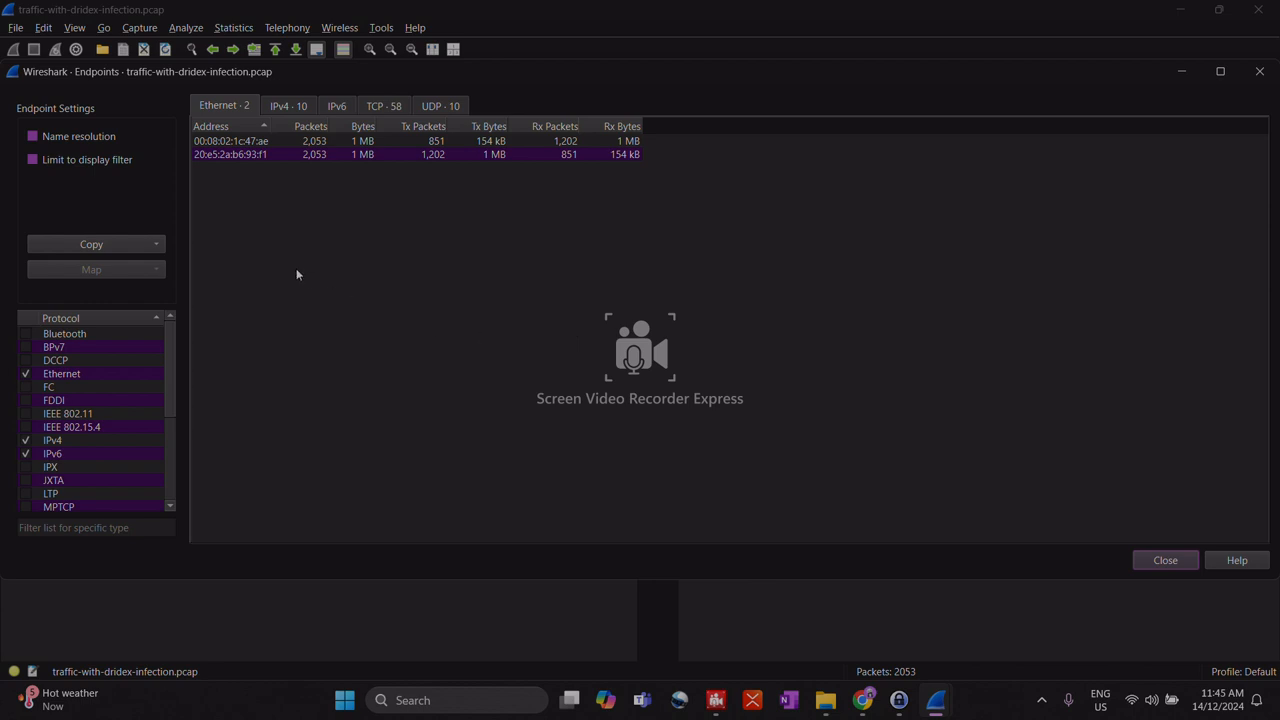
{"action": "left_click", "coordinate": [300, 108]}
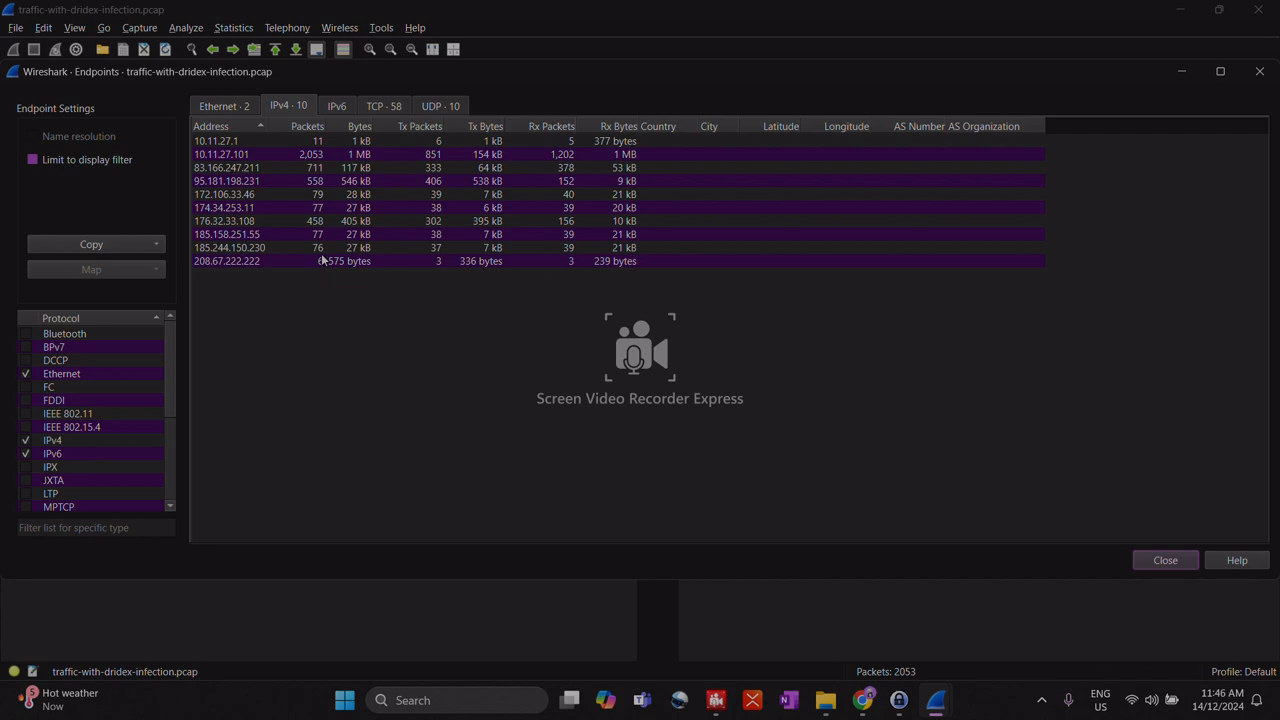
Switch to the challenge page in Chrome and submit 10.11.27.101 as the private IP of the infected host.
{"action": "key", "text": "alt+Tab"}
{"action": "key", "text": "alt+Tab"}
{"action": "key", "text": "alt+Tab"}
{"action": "key", "text": "alt+Tab"}
{"action": "scroll", "coordinate": [600, 570], "scroll_direction": "down", "scroll_amount": 1}
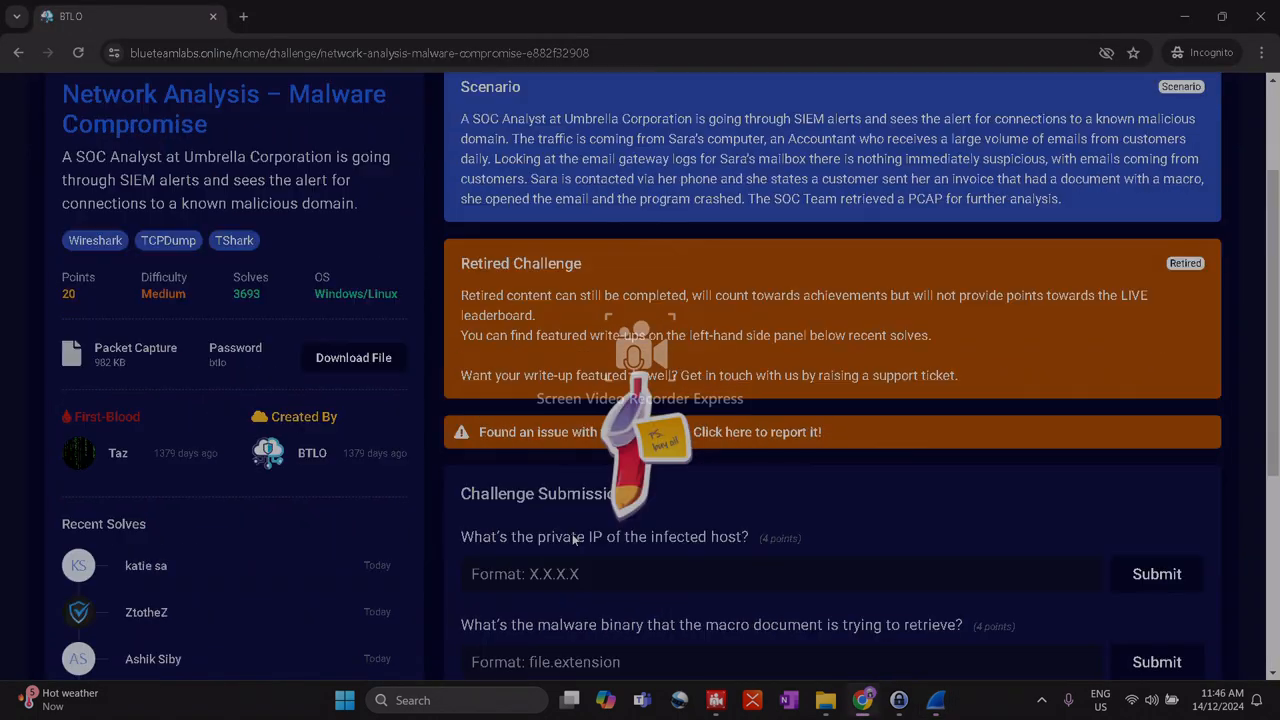
{"action": "key", "text": "alt+Tab"}
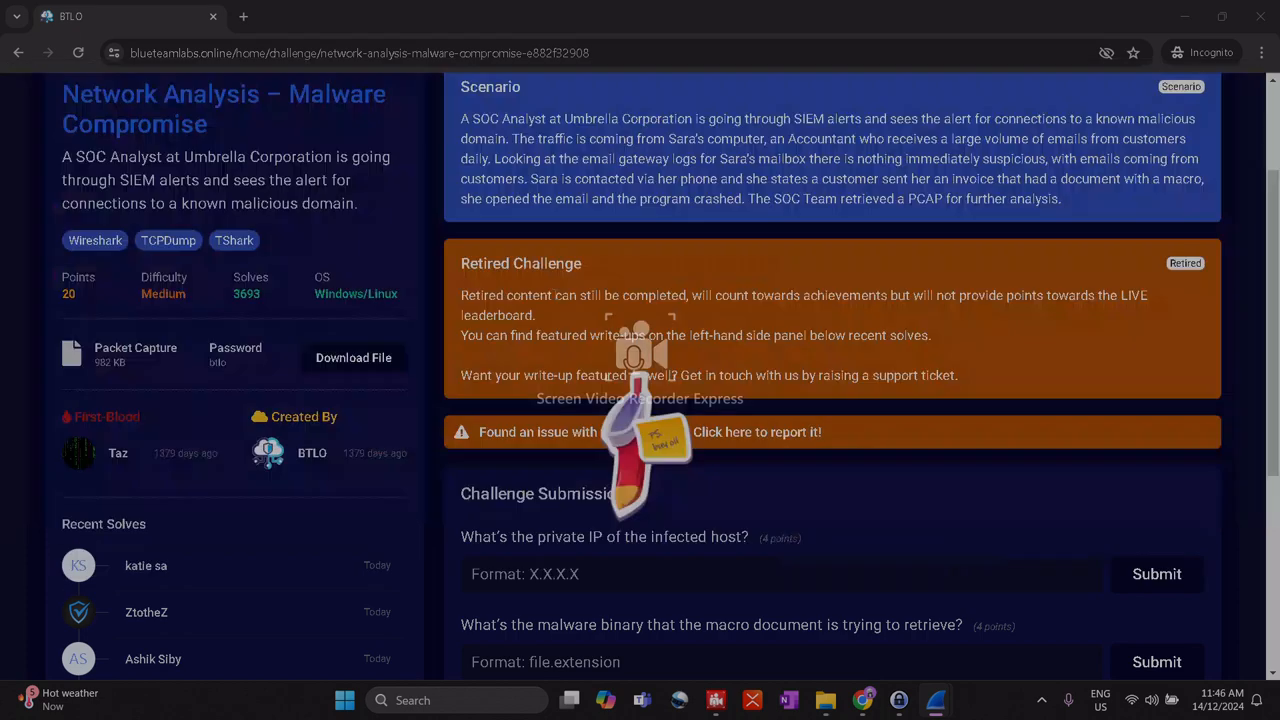
{"action": "left_click", "coordinate": [562, 579]}
{"action": "type", "text": "1"}
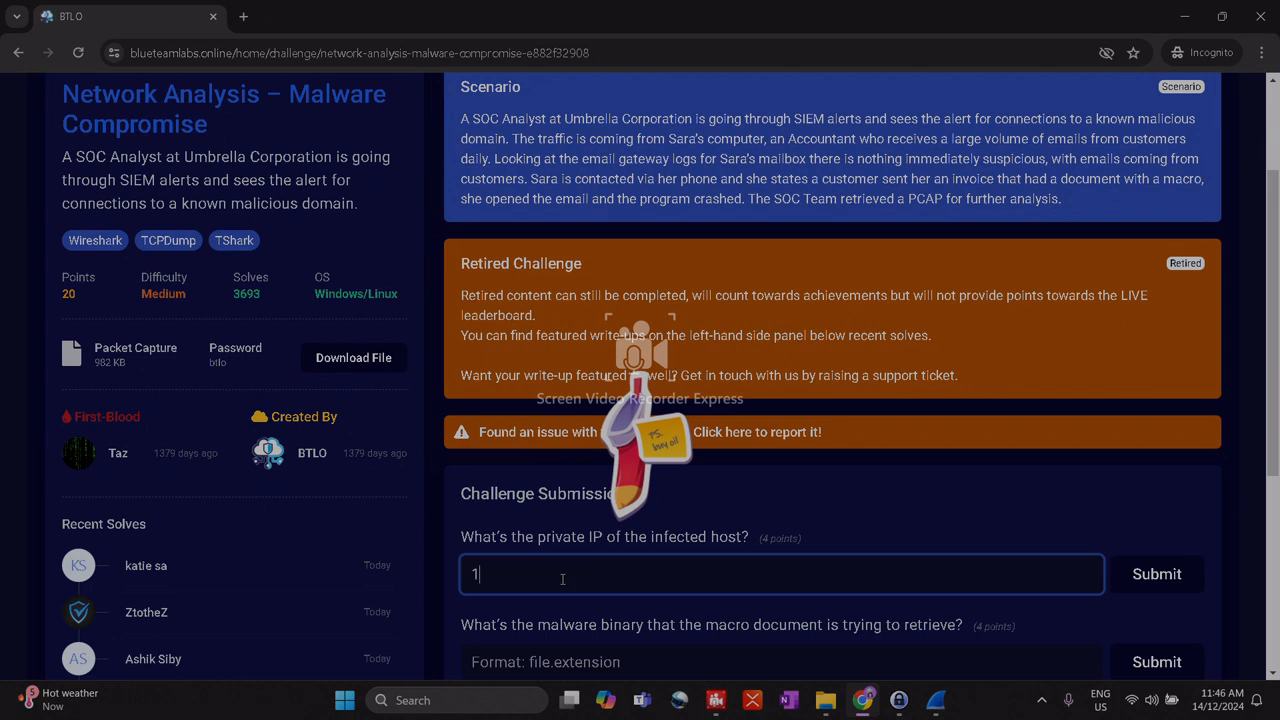
{"action": "type", "text": "0.11.2"}
{"action": "type", "text": "7.101"}
{"action": "key", "text": "Return"}
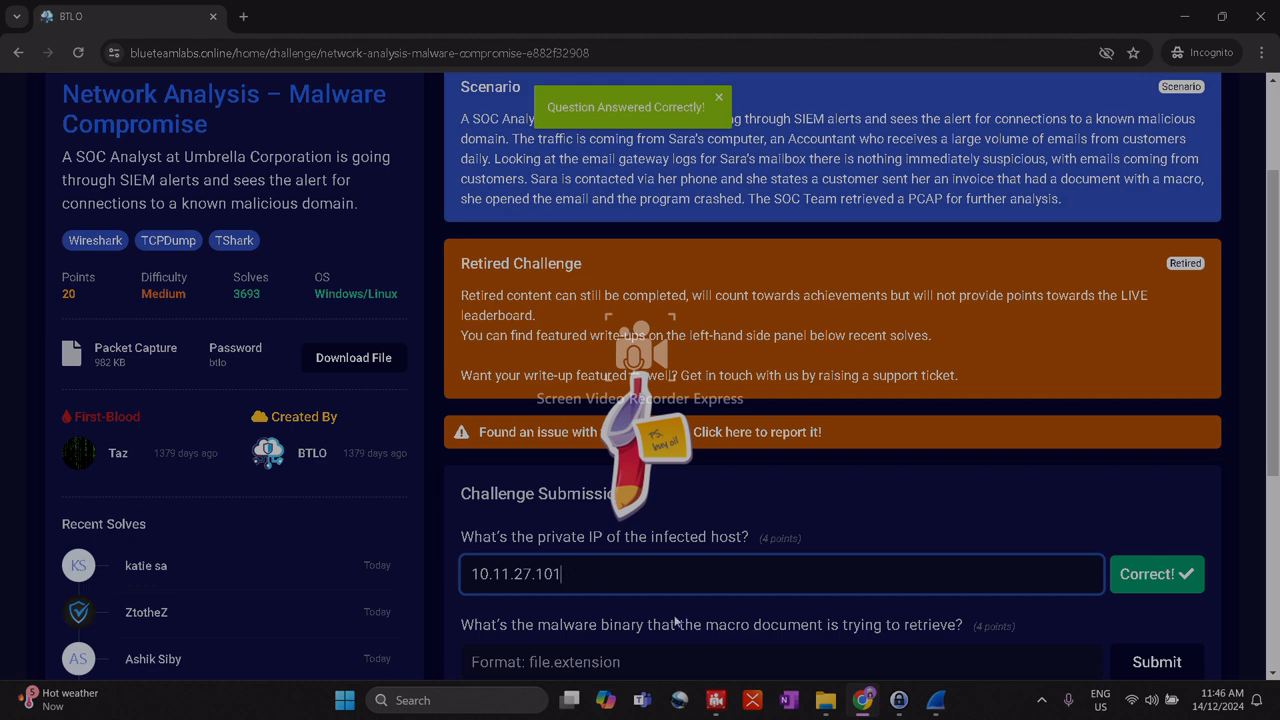
{"action": "scroll", "coordinate": [716, 538], "scroll_direction": "down", "scroll_amount": 2}
{"action": "scroll", "coordinate": [716, 540], "scroll_direction": "down", "scroll_amount": 1}
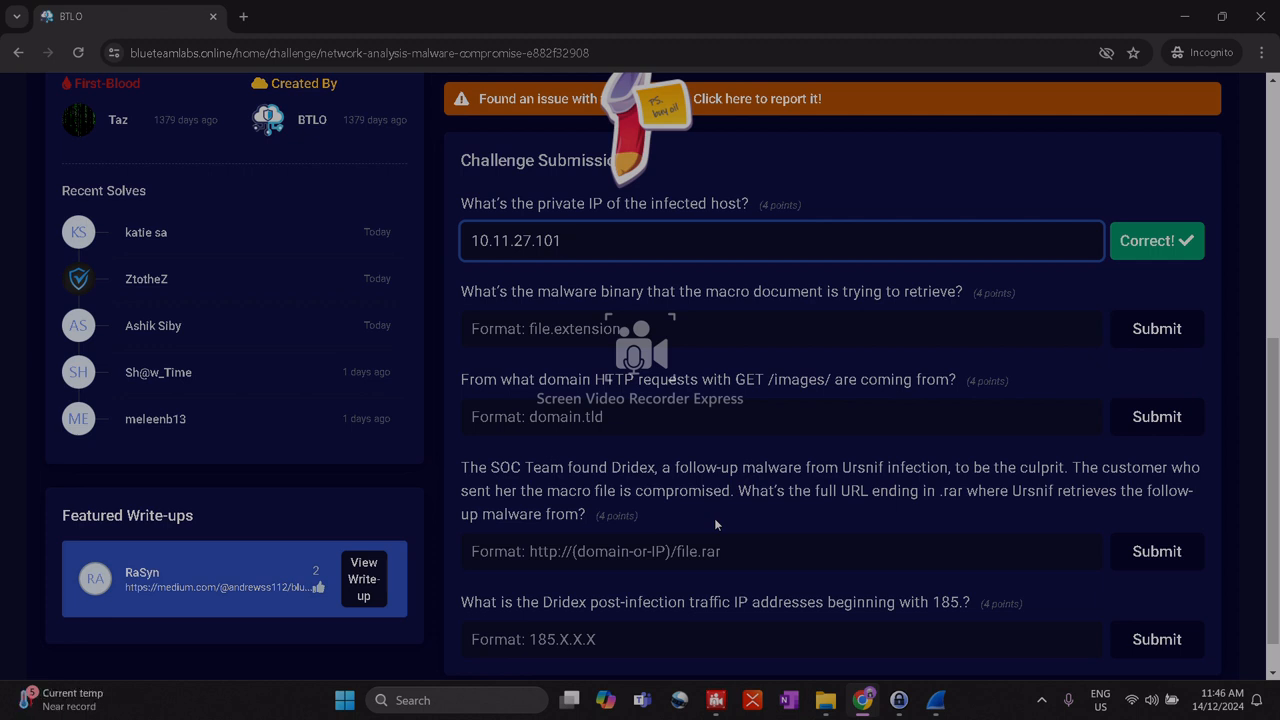
Switch to Wireshark, apply endpoint 10.11.27.101 as the selected display filter, and bring up the main capture window.
{"action": "left_click", "coordinate": [822, 330]}
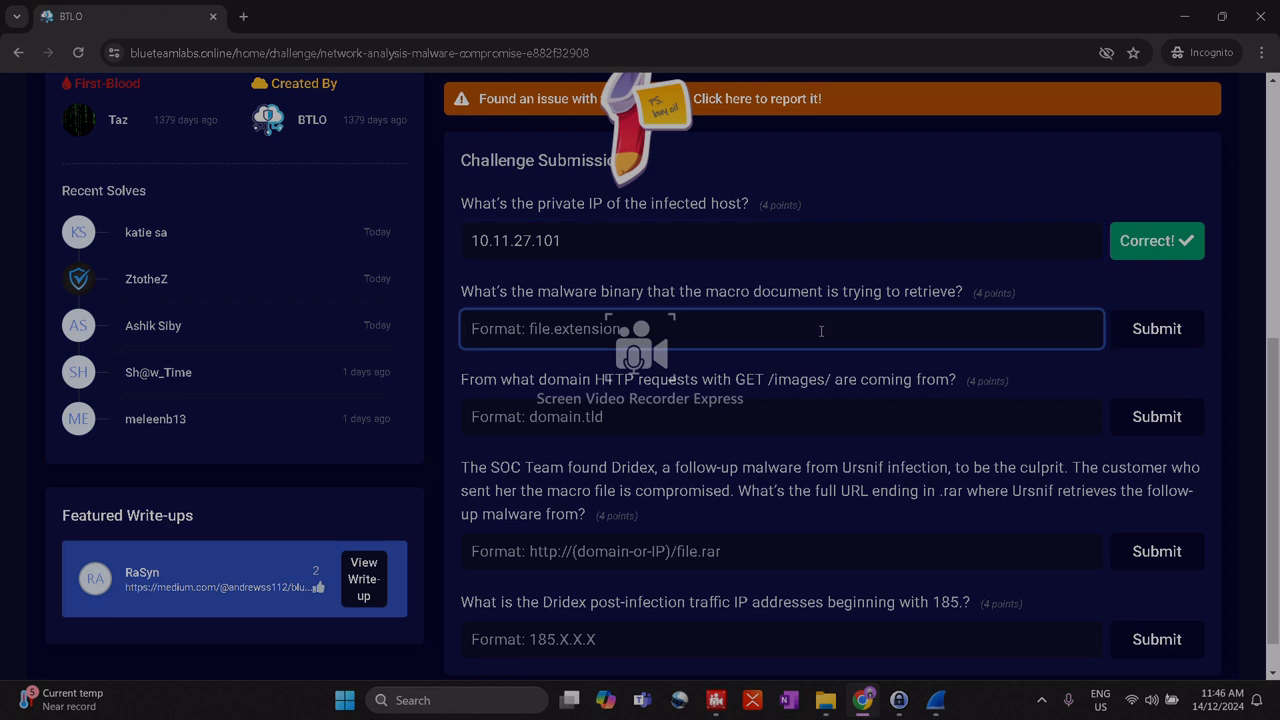
{"action": "key", "text": "alt+Tab"}
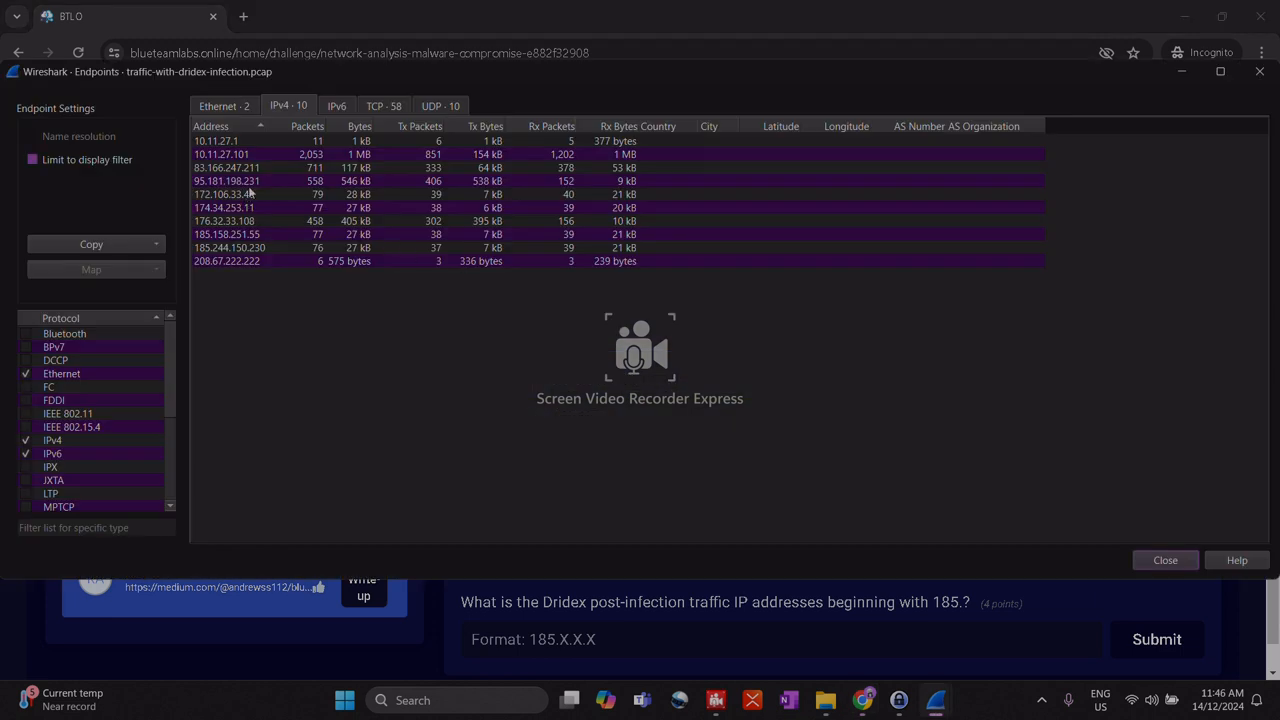
{"action": "right_click", "coordinate": [261, 152]}
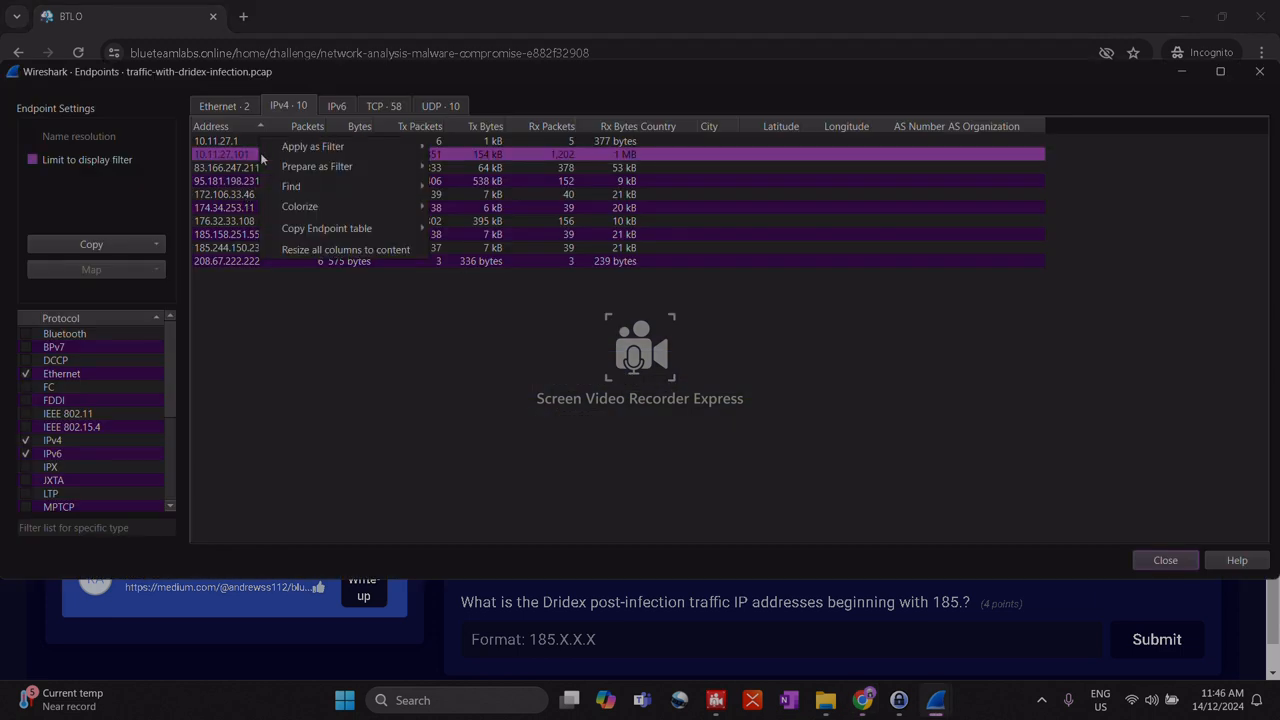
{"action": "mouse_move", "coordinate": [372, 148]}
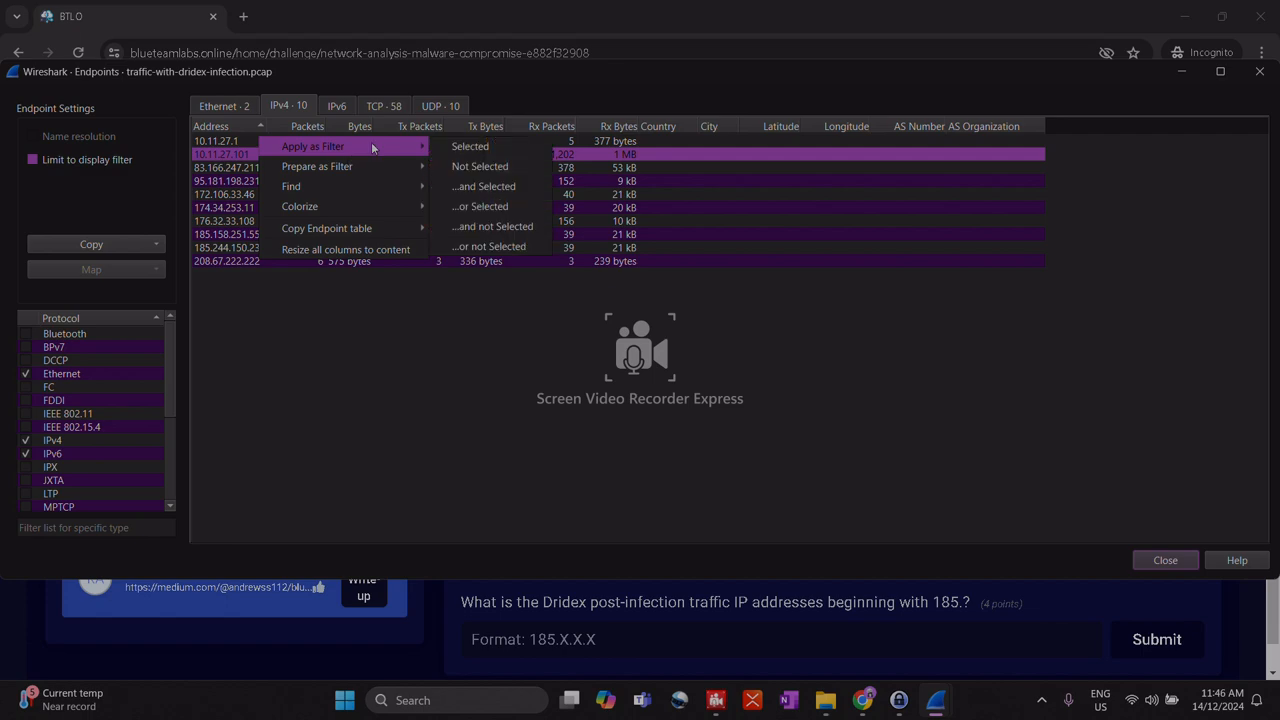
{"action": "left_click", "coordinate": [446, 148]}
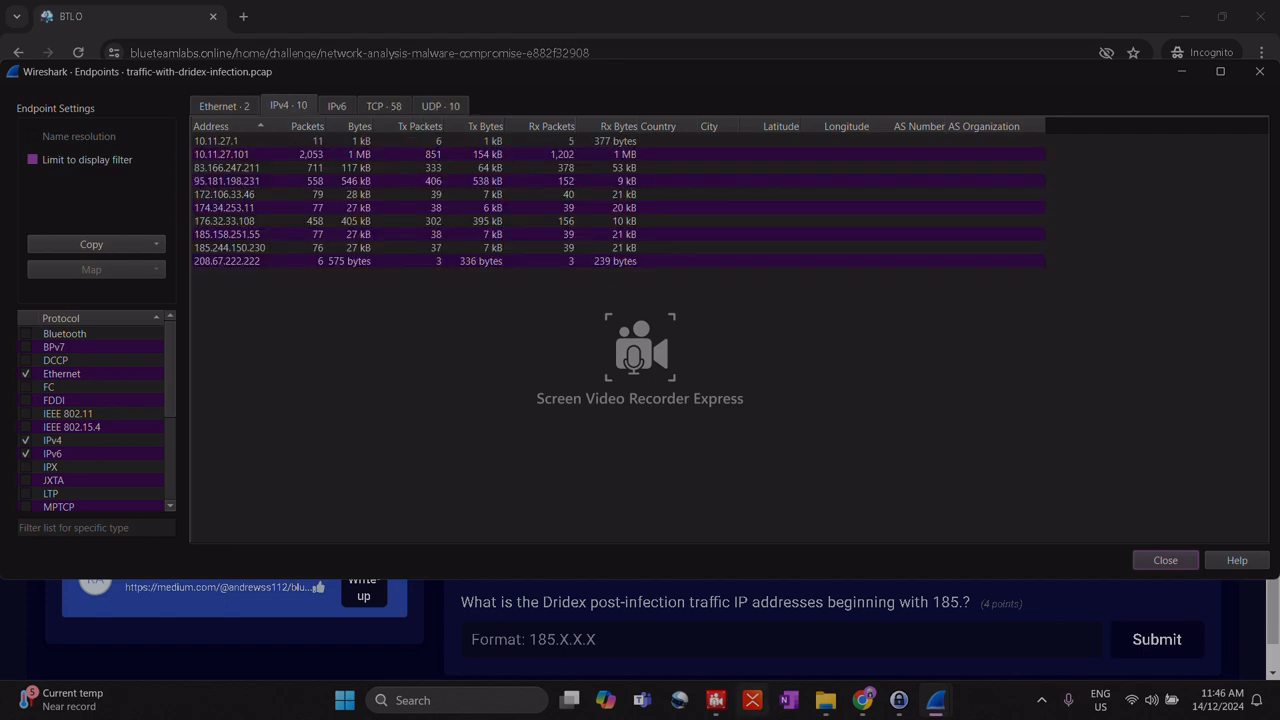
{"action": "mouse_move", "coordinate": [937, 712]}
{"action": "left_click", "coordinate": [796, 558]}
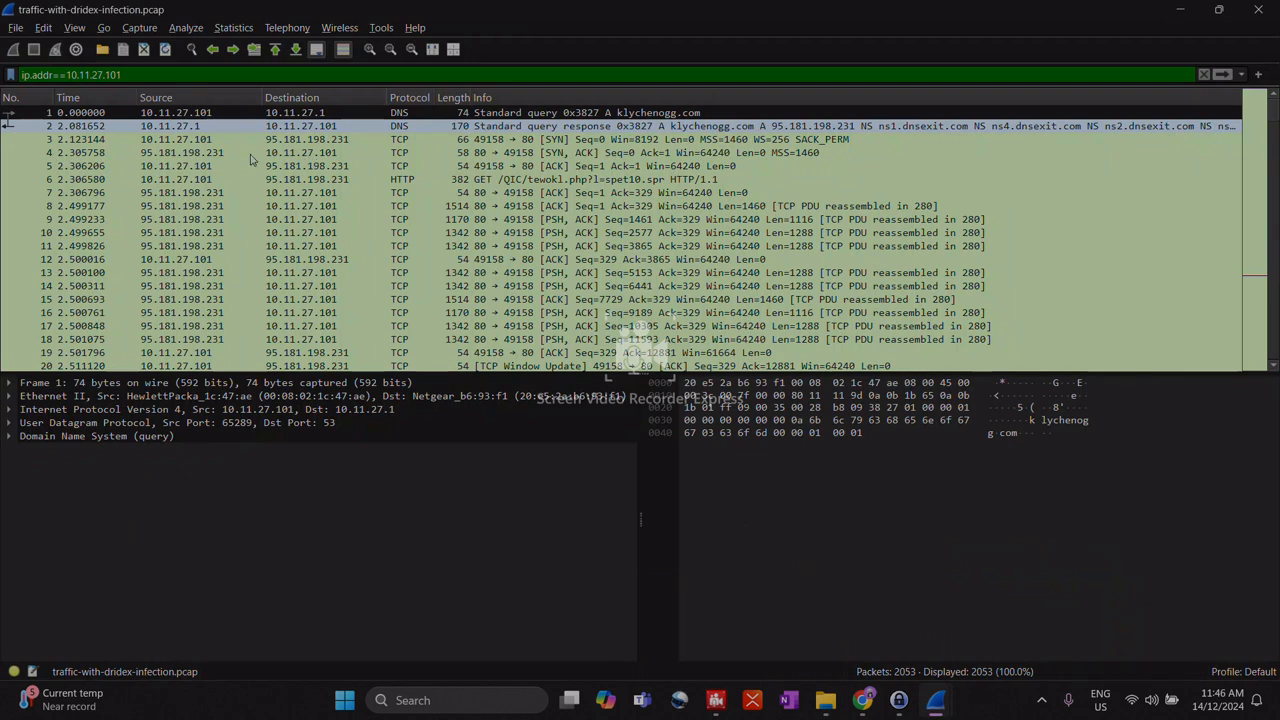
Select the HTTP GET request to 95.181.198.231, check the malware binary question in Chrome, and return to Wireshark.
{"action": "left_click", "coordinate": [225, 75]}
{"action": "left_click", "coordinate": [413, 182]}
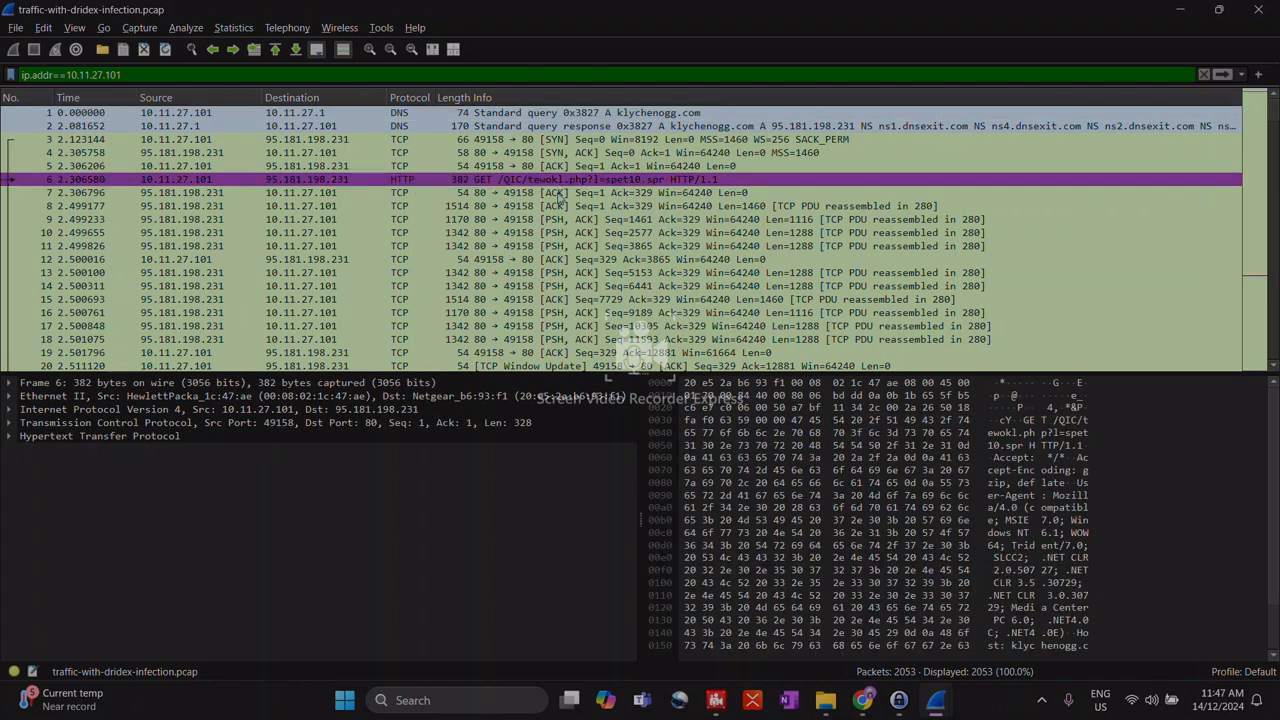
{"action": "key", "text": "alt+Tab"}
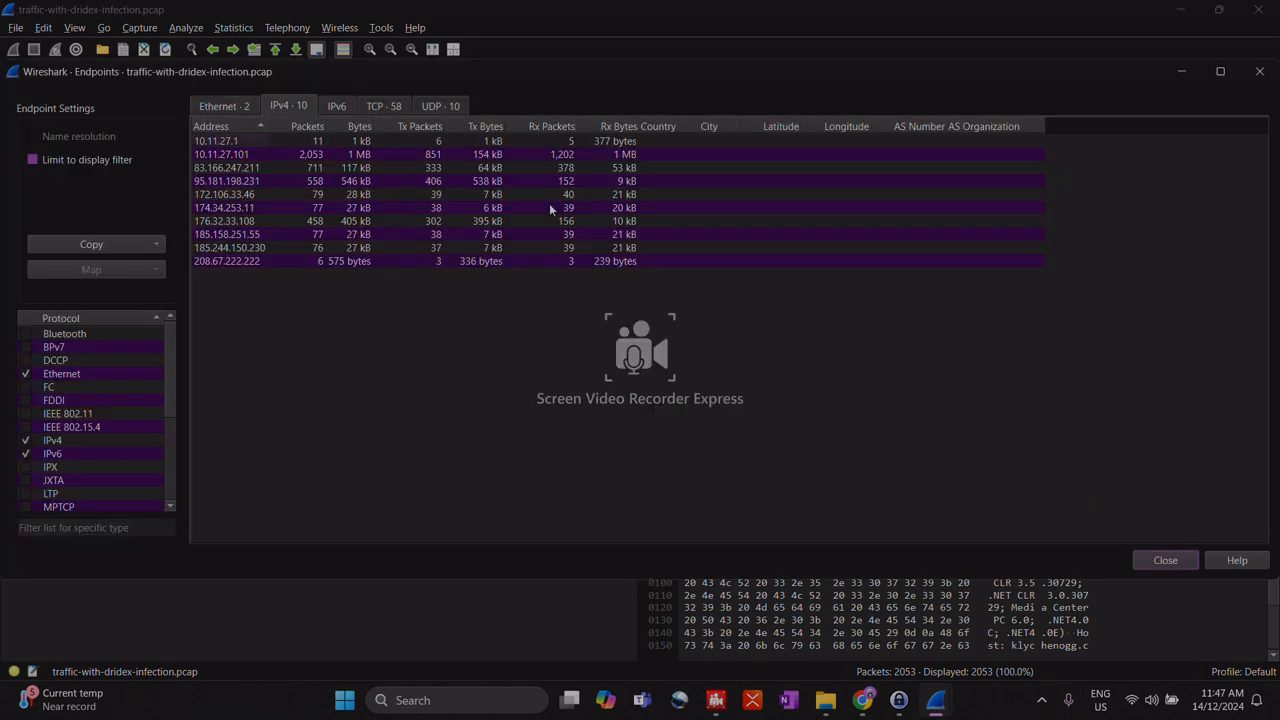
{"action": "key", "text": "alt+Tab"}
{"action": "key", "text": "alt+Tab"}
{"action": "key", "text": "alt+Tab"}
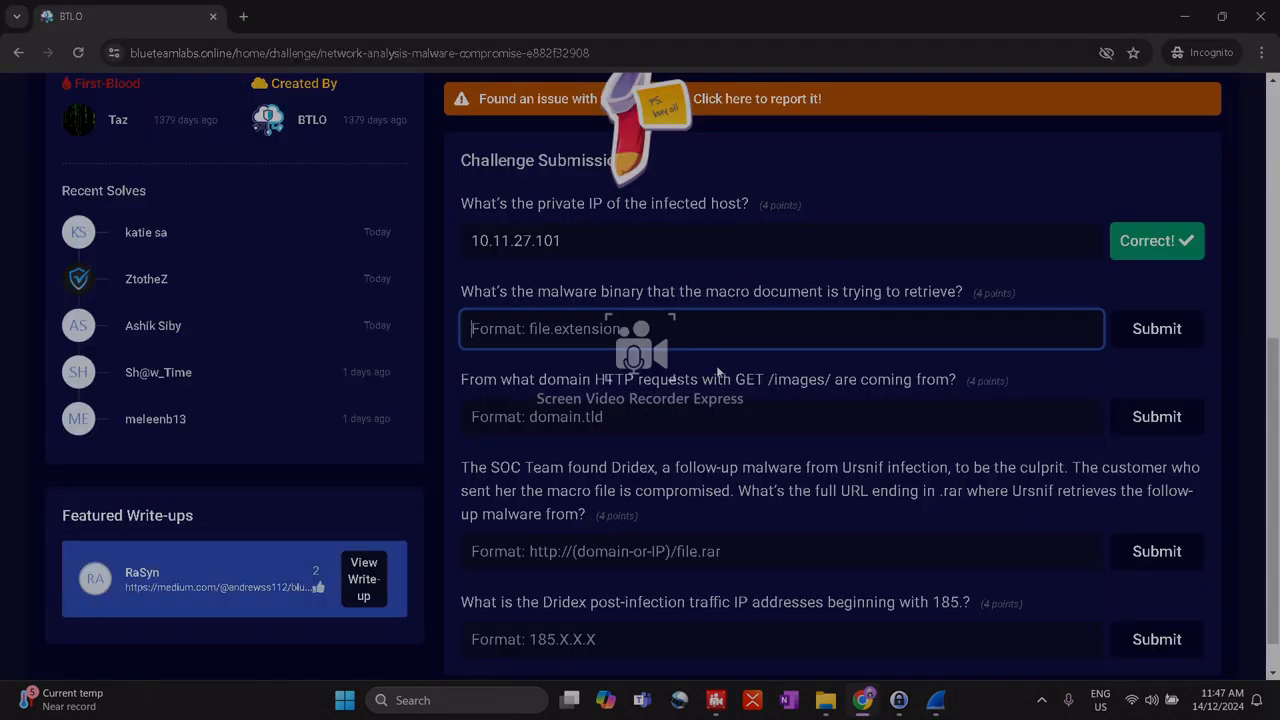
{"action": "key", "text": "alt+Tab"}
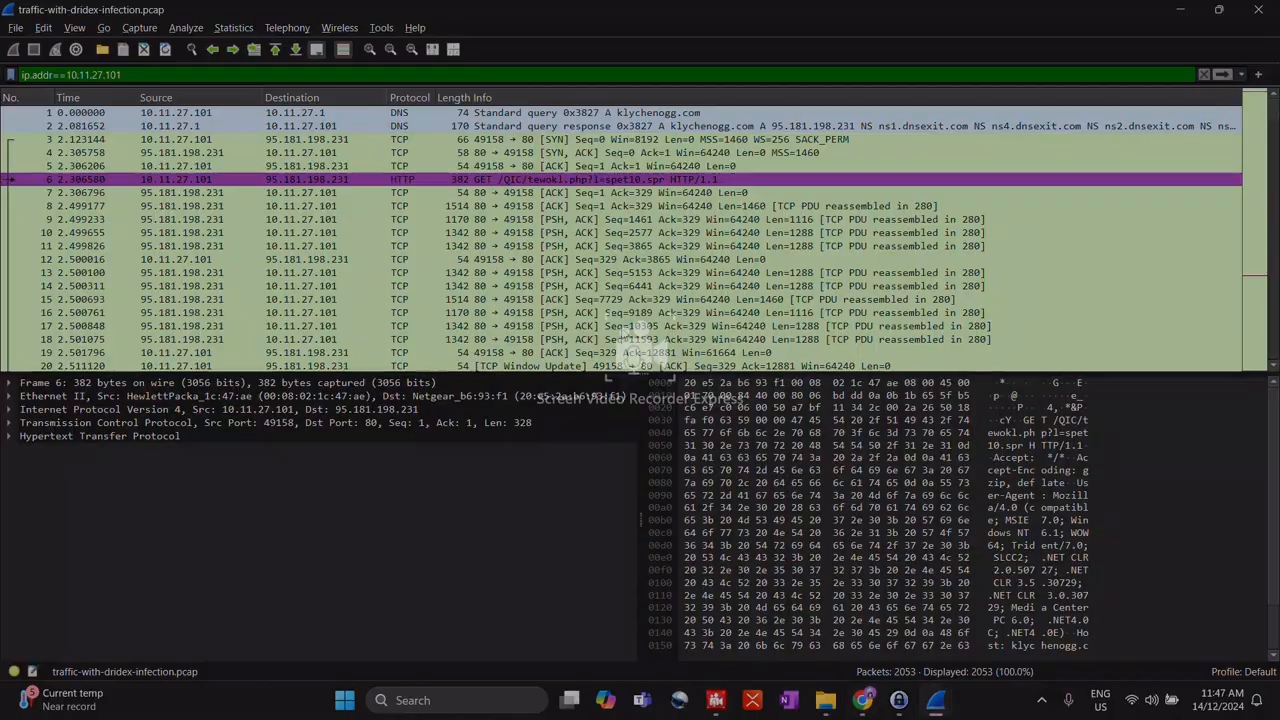
Follow the TCP stream of the SYN packet sent from 10.11.27.101 to 95.181.198.231.
{"action": "left_click", "coordinate": [412, 143]}
{"action": "right_click", "coordinate": [412, 143]}
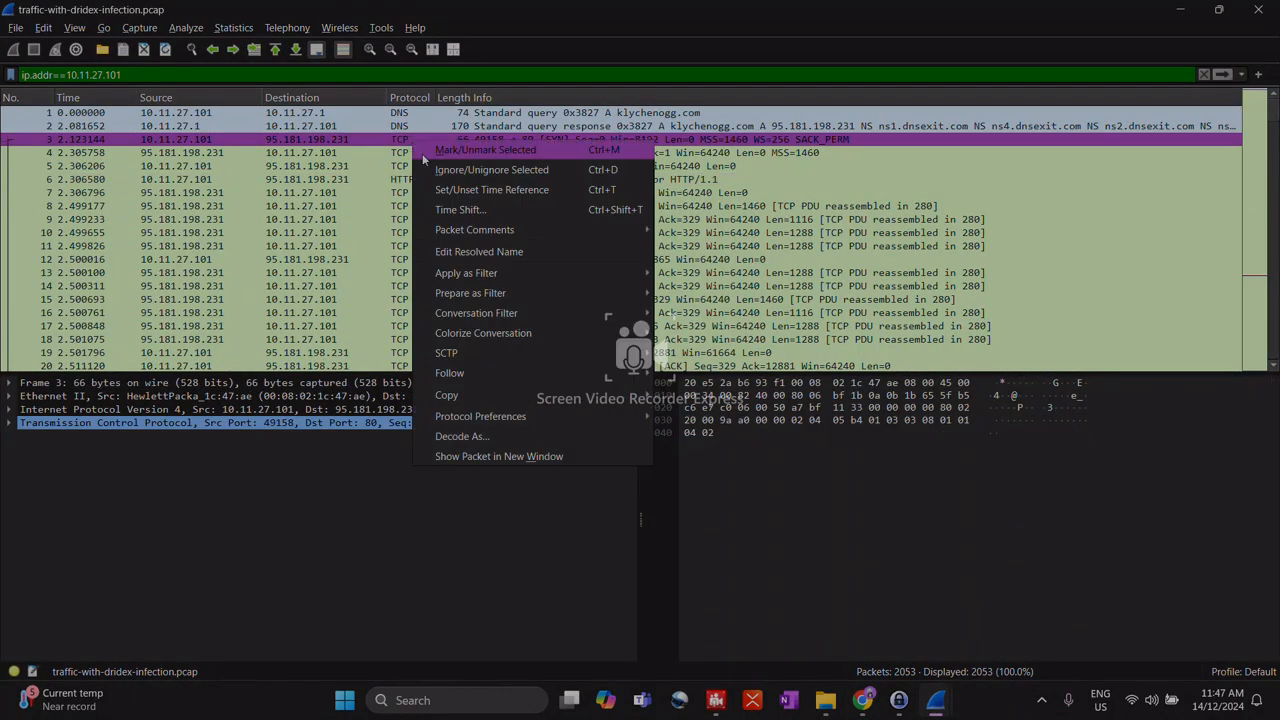
{"action": "mouse_move", "coordinate": [530, 372]}
{"action": "left_click", "coordinate": [700, 373]}
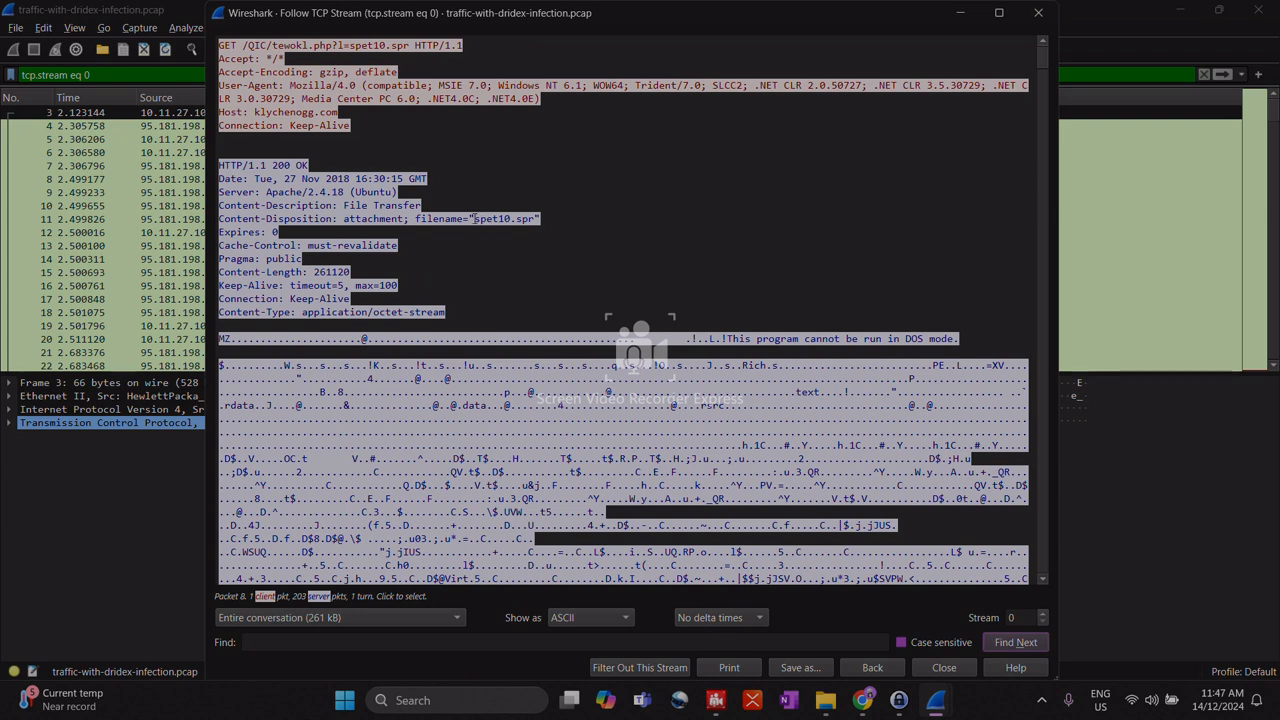
Switch to the challenge page in Chrome and submit spet10.spr as the malware binary retrieved by the macro document.
{"action": "key", "text": "alt+Tab"}
{"action": "left_click", "coordinate": [580, 270]}
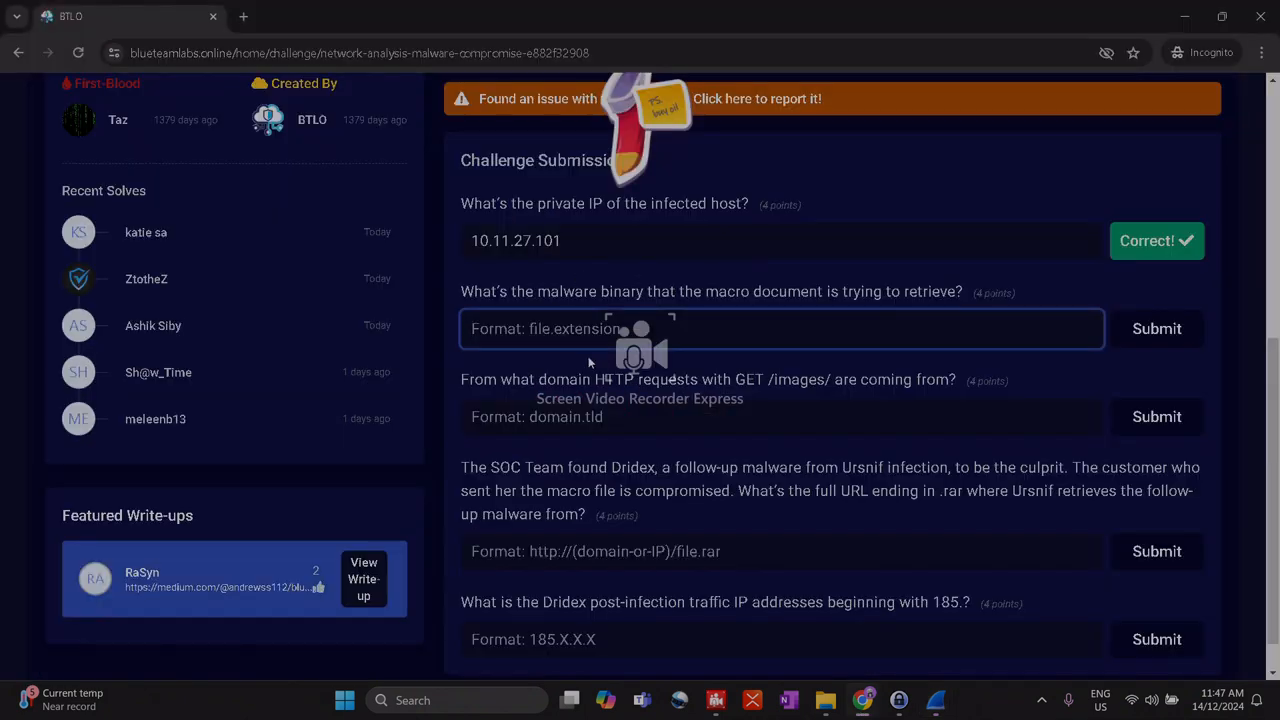
{"action": "type", "text": "spet10.spr"}
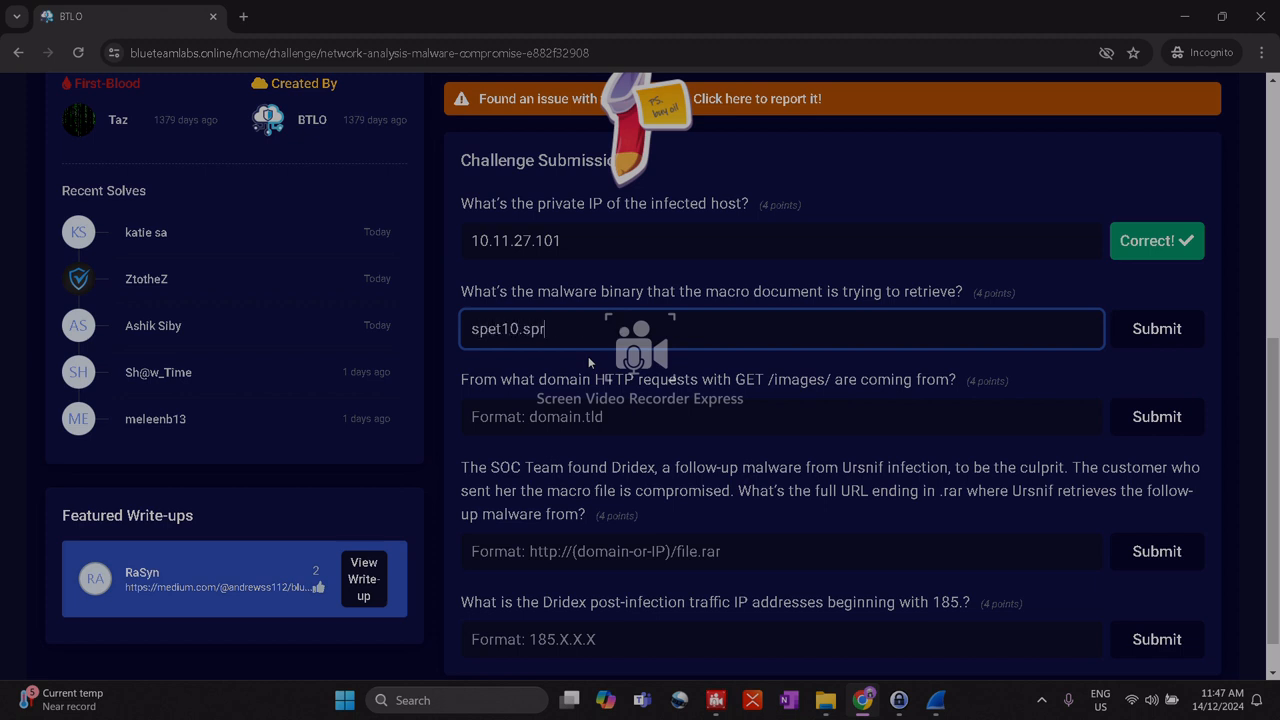
{"action": "key", "text": "Return"}
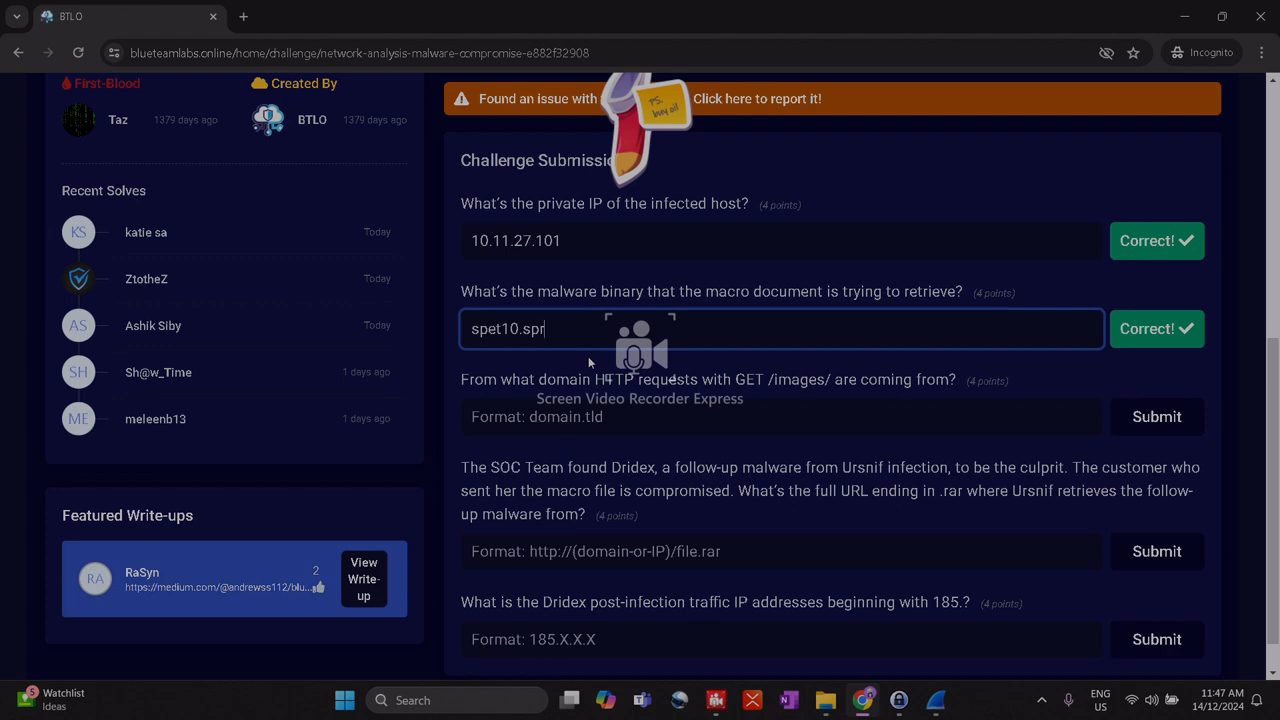
Copy the host klychenogg.com from the Wireshark TCP stream and try submitting it in Chrome as the GET /images/ domain.
{"action": "key", "text": "alt+Tab"}
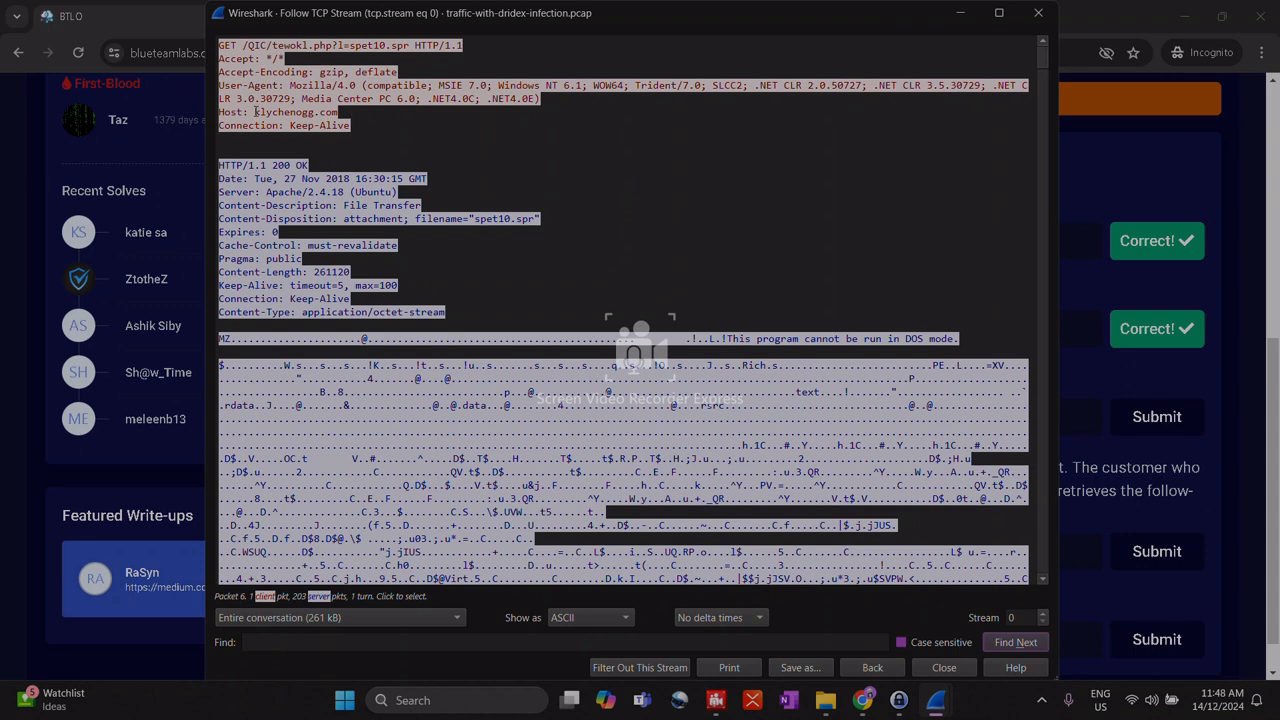
{"action": "left_click_drag", "start_coordinate": [255, 112], "coordinate": [341, 114]}
{"action": "key", "text": "ctrl+c"}
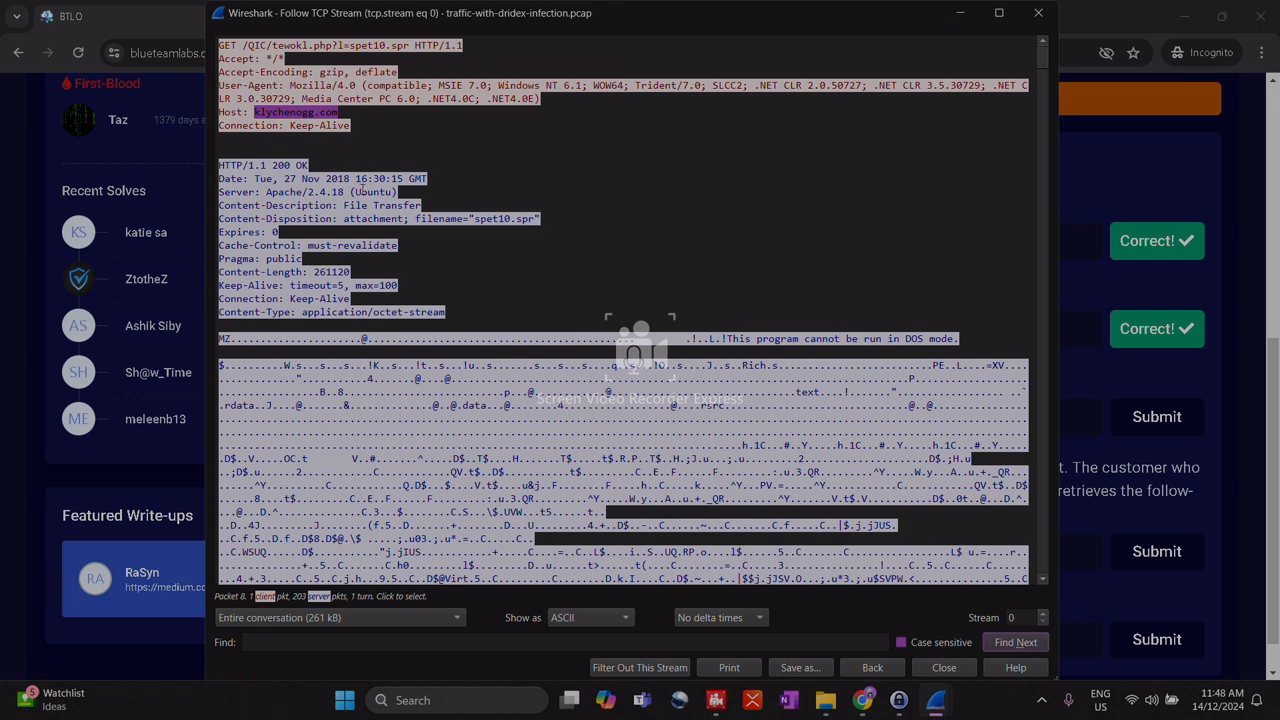
{"action": "key", "text": "alt+Tab"}
{"action": "left_click", "coordinate": [650, 417]}
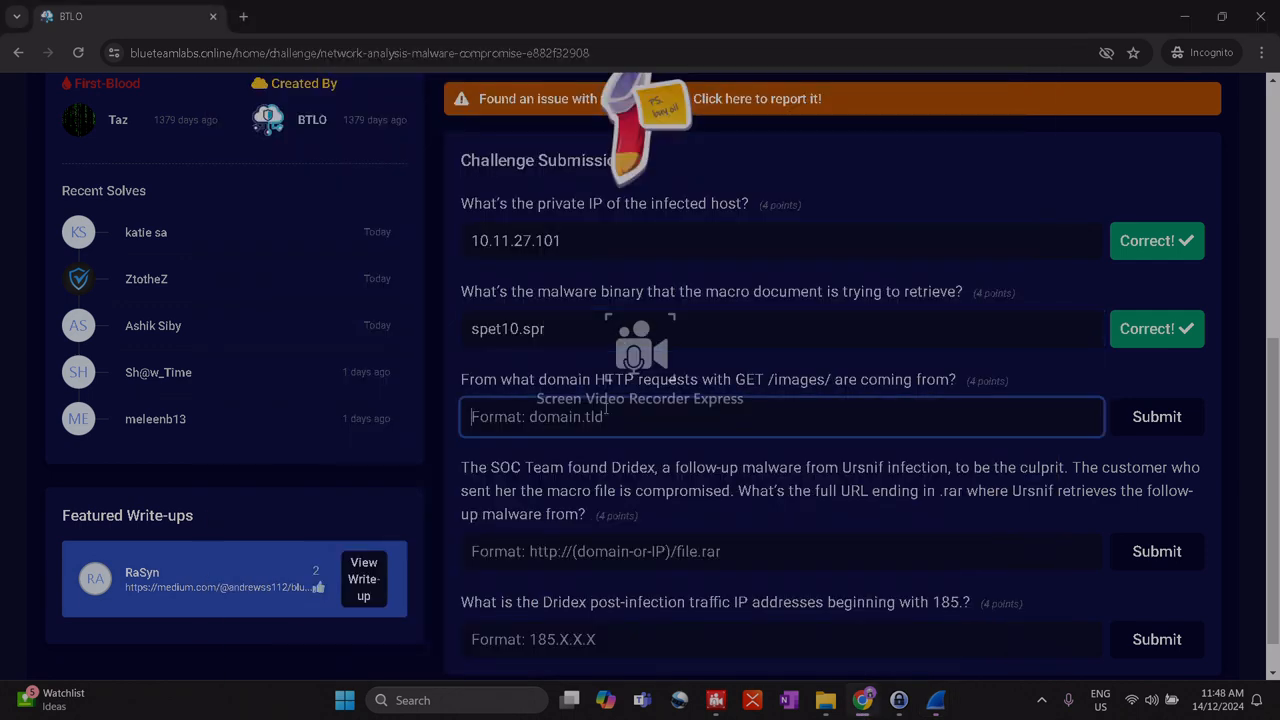
{"action": "key", "text": "ctrl+v"}
{"action": "left_click", "coordinate": [1156, 417]}
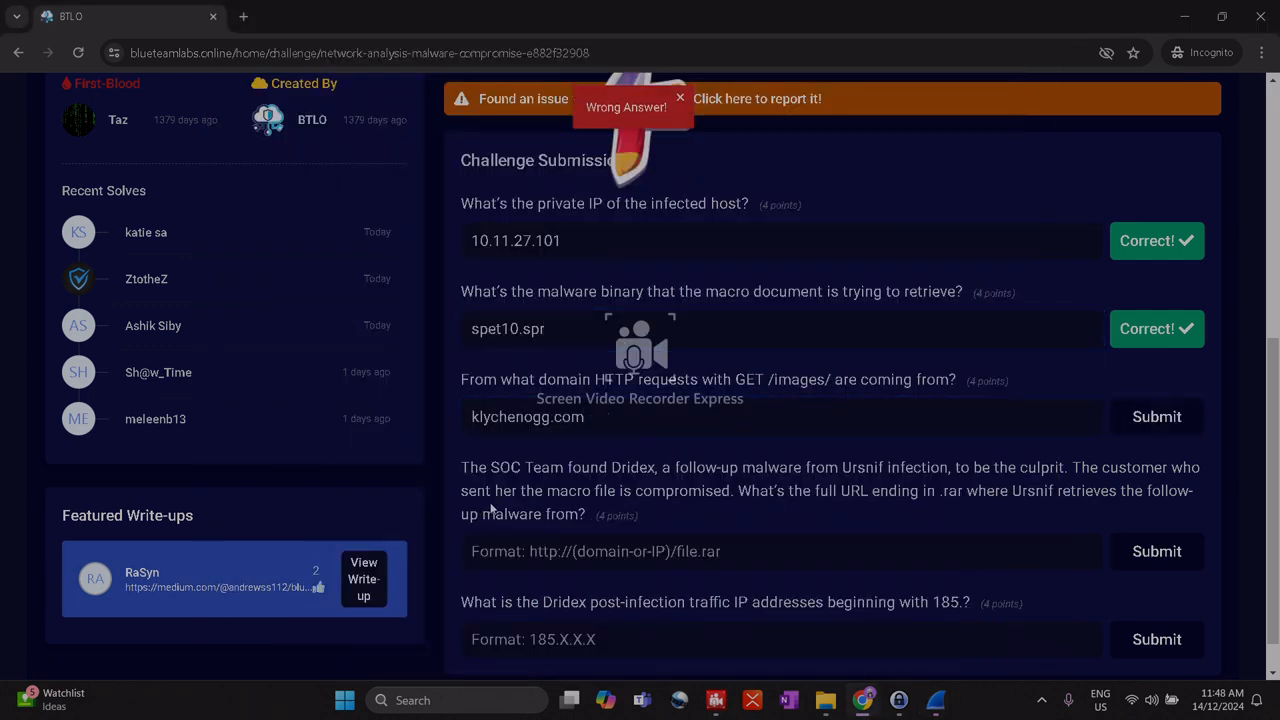
Switch to Wireshark, examine the TCP stream through to its end, and close it to return to the packet list.
{"action": "key", "text": "alt+Tab"}
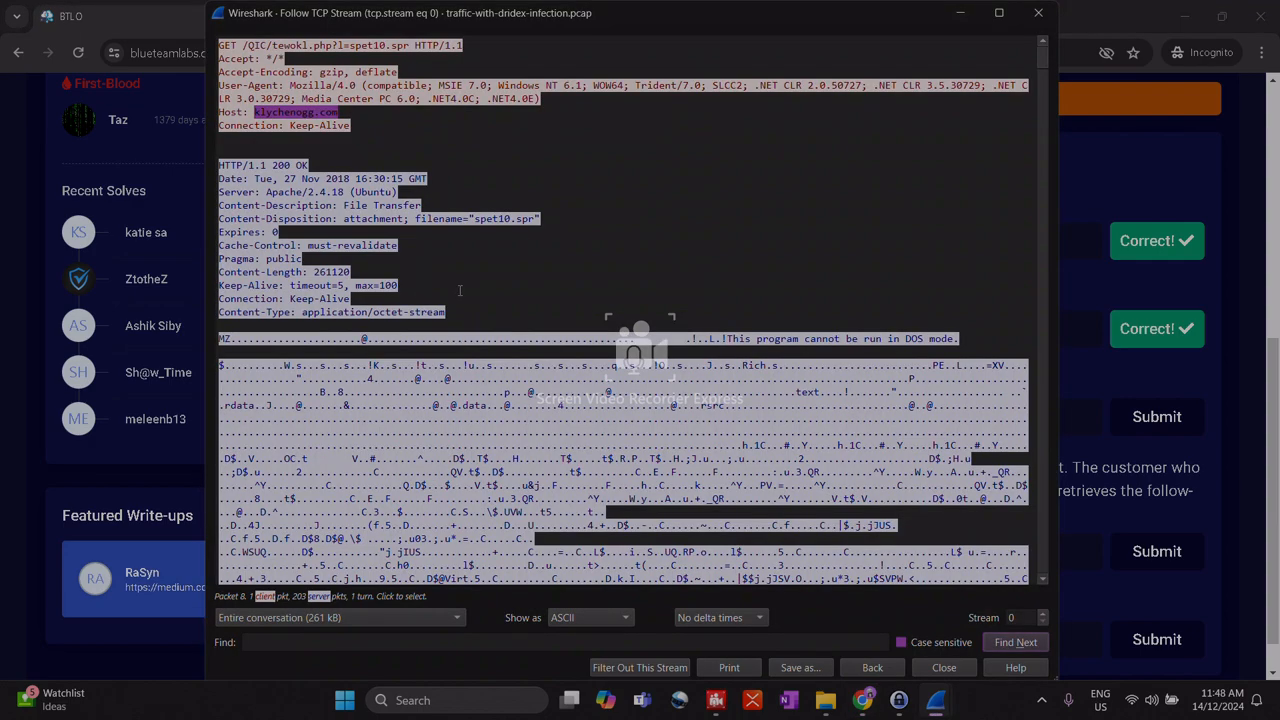
{"action": "scroll", "coordinate": [460, 290], "scroll_direction": "down", "scroll_amount": 15}
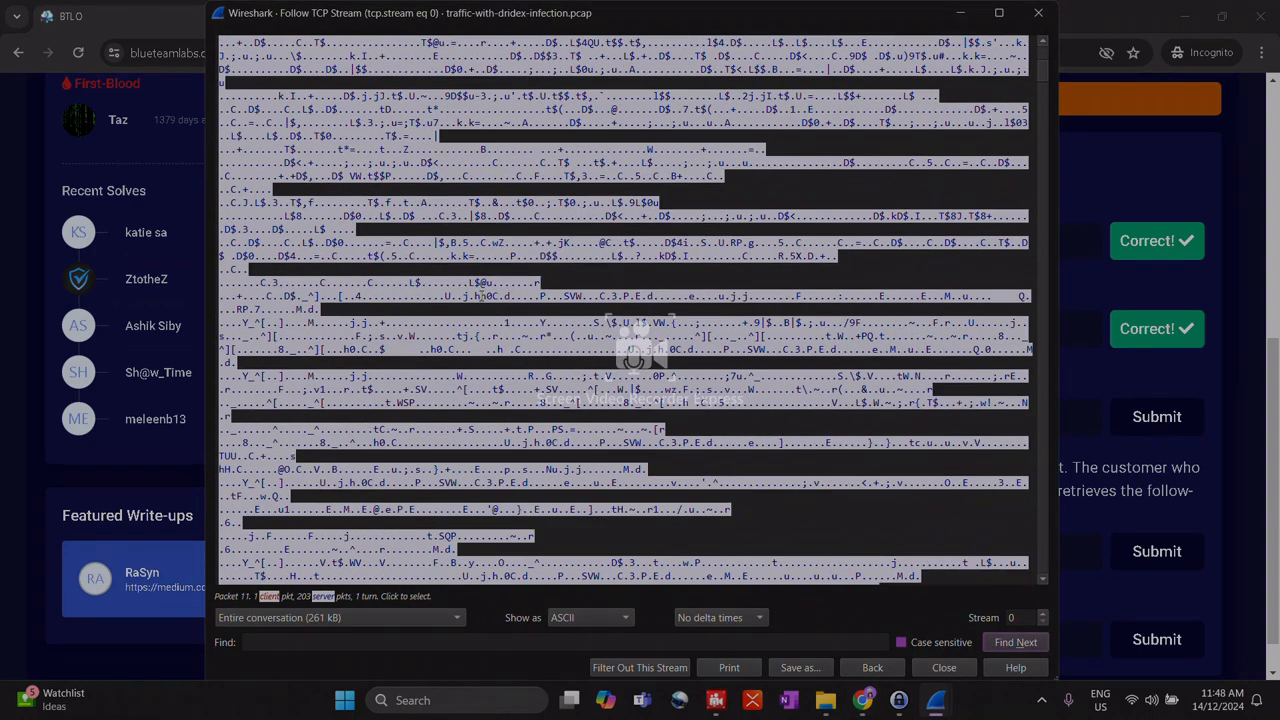
{"action": "scroll", "coordinate": [480, 296], "scroll_direction": "down", "scroll_amount": 10}
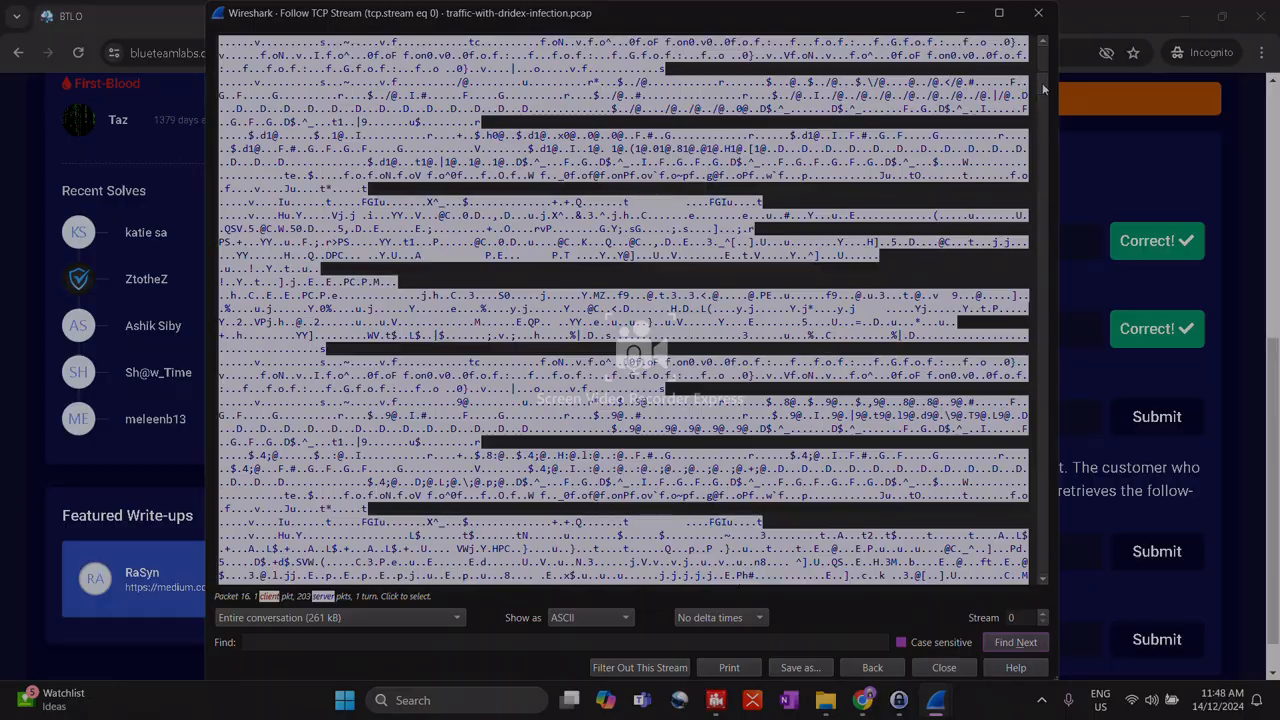
{"action": "left_click_drag", "start_coordinate": [1043, 90], "coordinate": [1033, 575]}
{"action": "scroll", "coordinate": [867, 441], "scroll_direction": "down", "scroll_amount": 6}
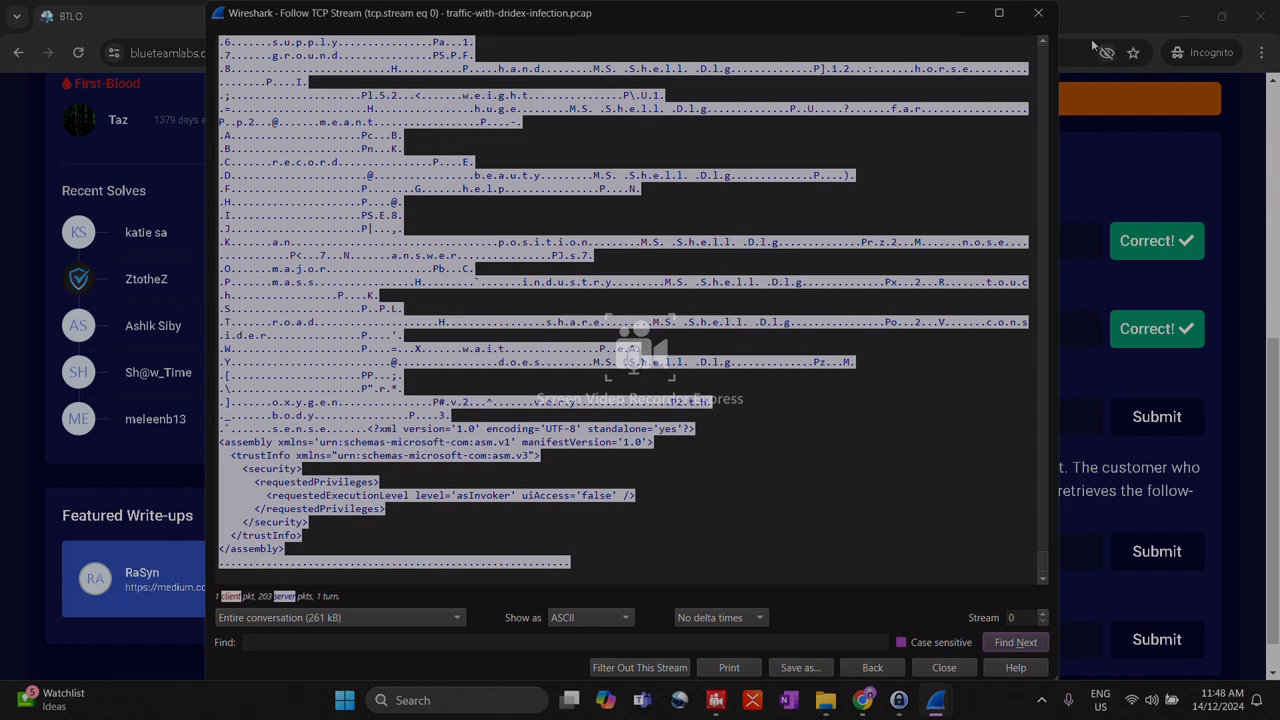
{"action": "left_click", "coordinate": [1040, 13]}
{"action": "left_click", "coordinate": [936, 700]}
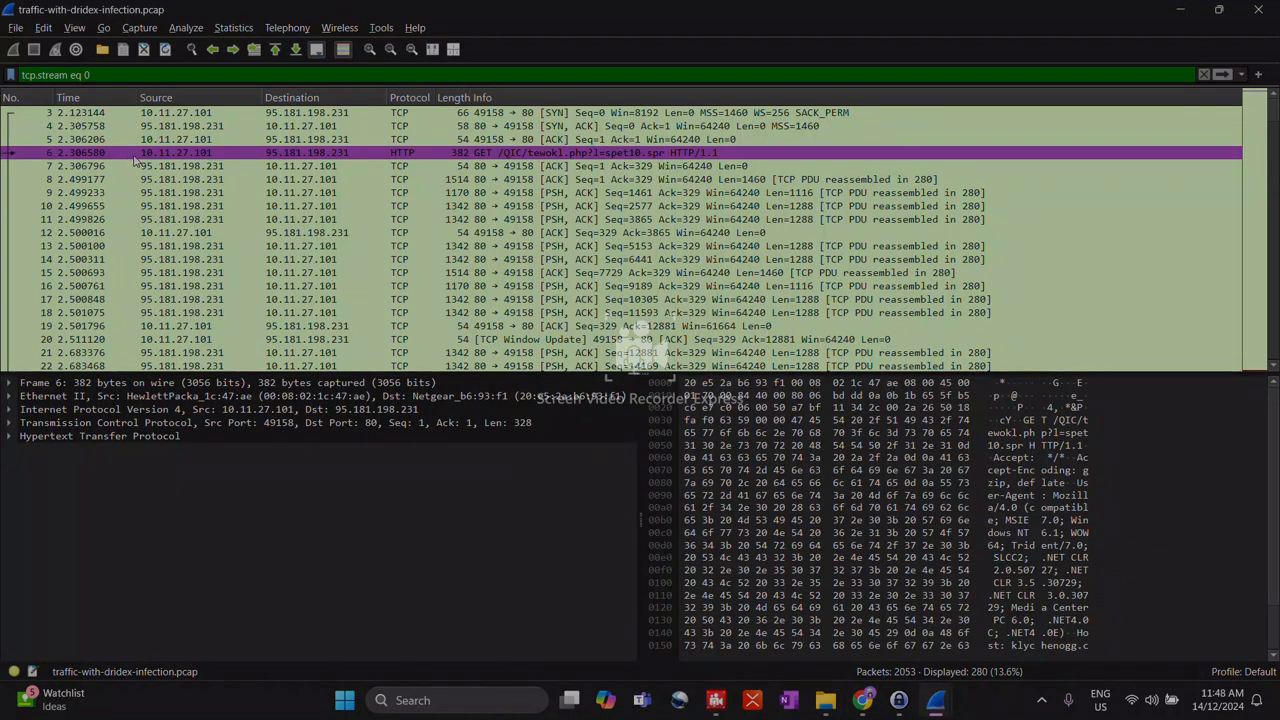
Replace the stream display filter with ip.addr==10.11.27.101.
{"action": "left_click", "coordinate": [101, 76]}
{"action": "key", "text": "ctrl+a"}
{"action": "key", "text": "BackSpace"}
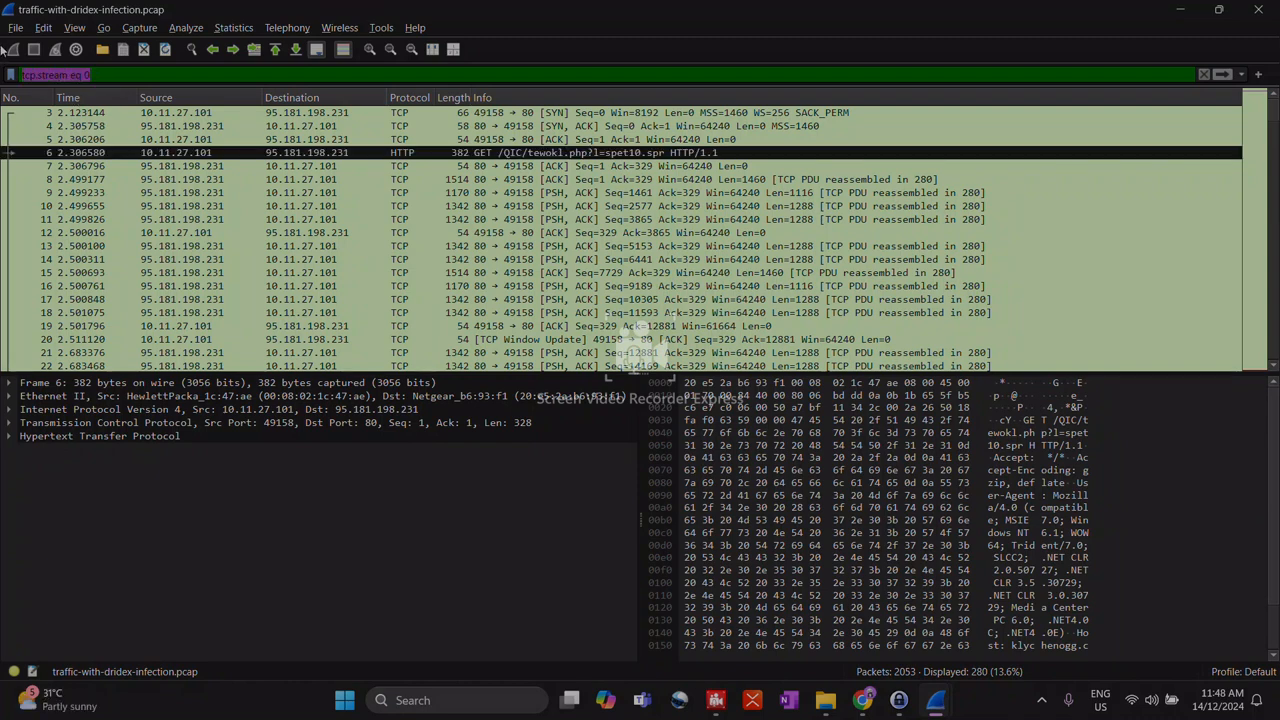
{"action": "type", "text": "ip"}
{"action": "key", "text": "Down"}
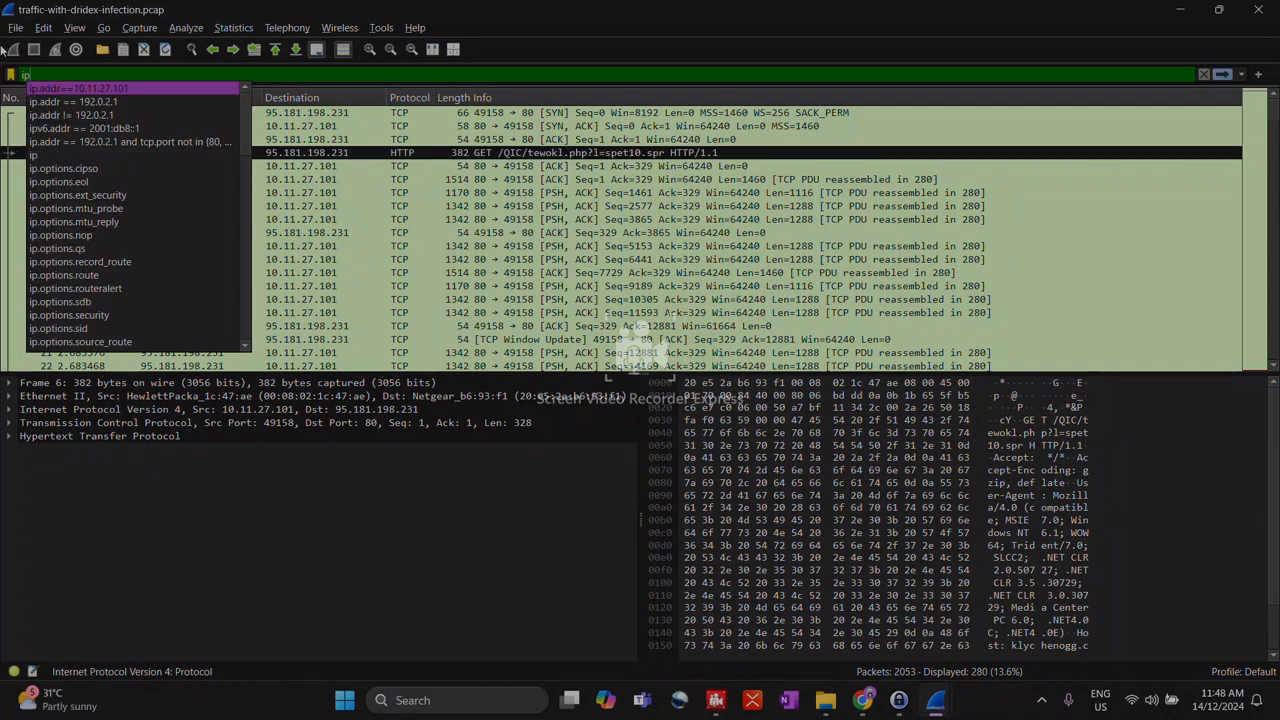
{"action": "key", "text": "Return"}
{"action": "key", "text": "Return"}
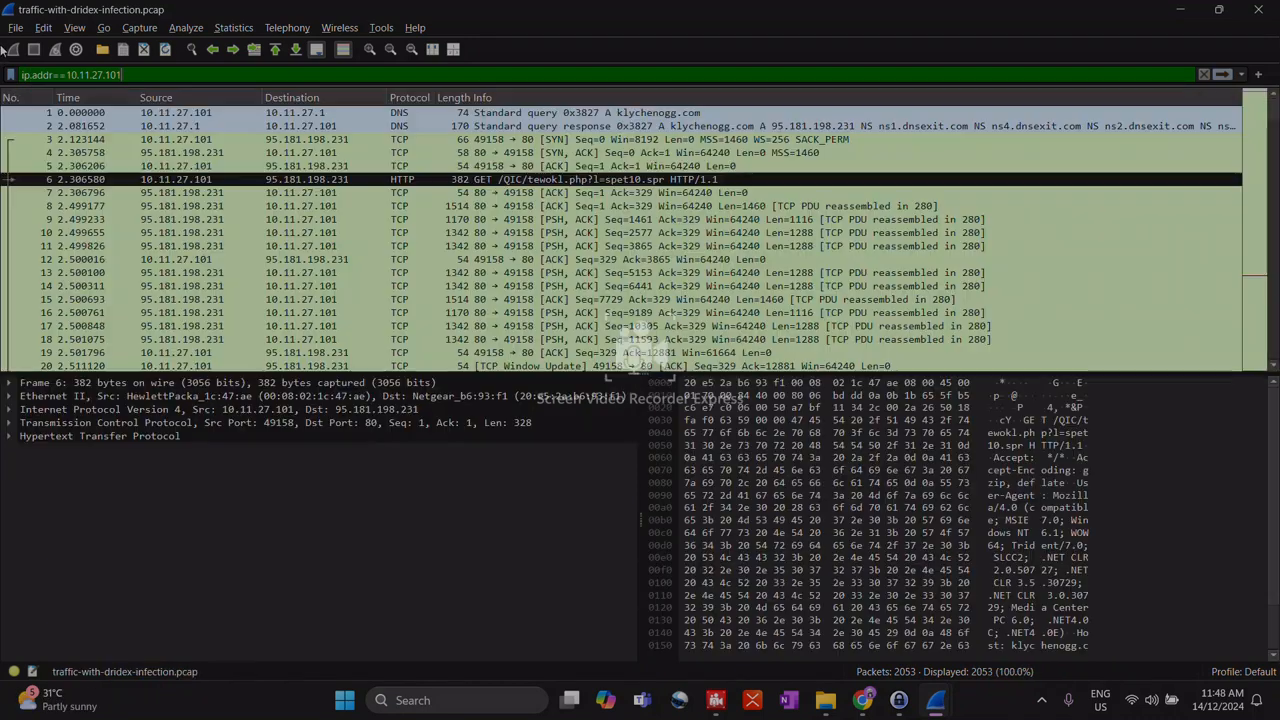
Examine the Transmission Control Protocol details of the ACK packet directly after the HTTP GET request.
{"action": "left_click", "coordinate": [320, 196]}
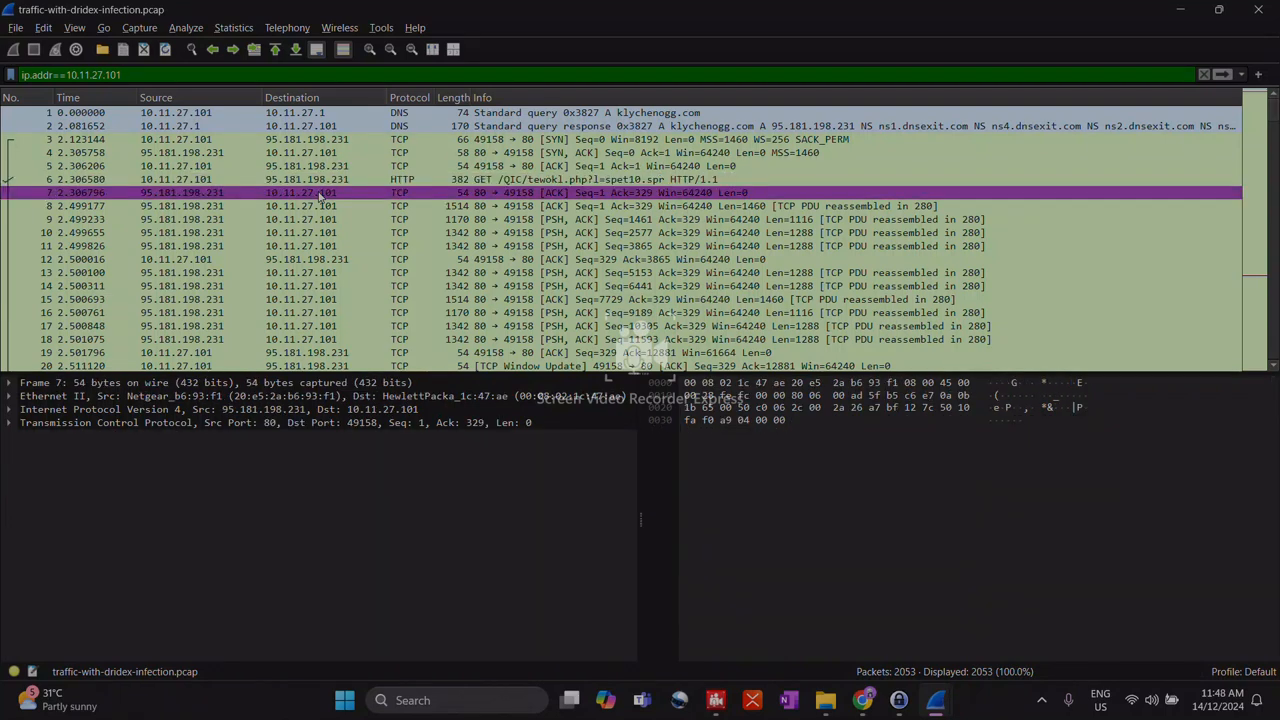
{"action": "left_click", "coordinate": [9, 424]}
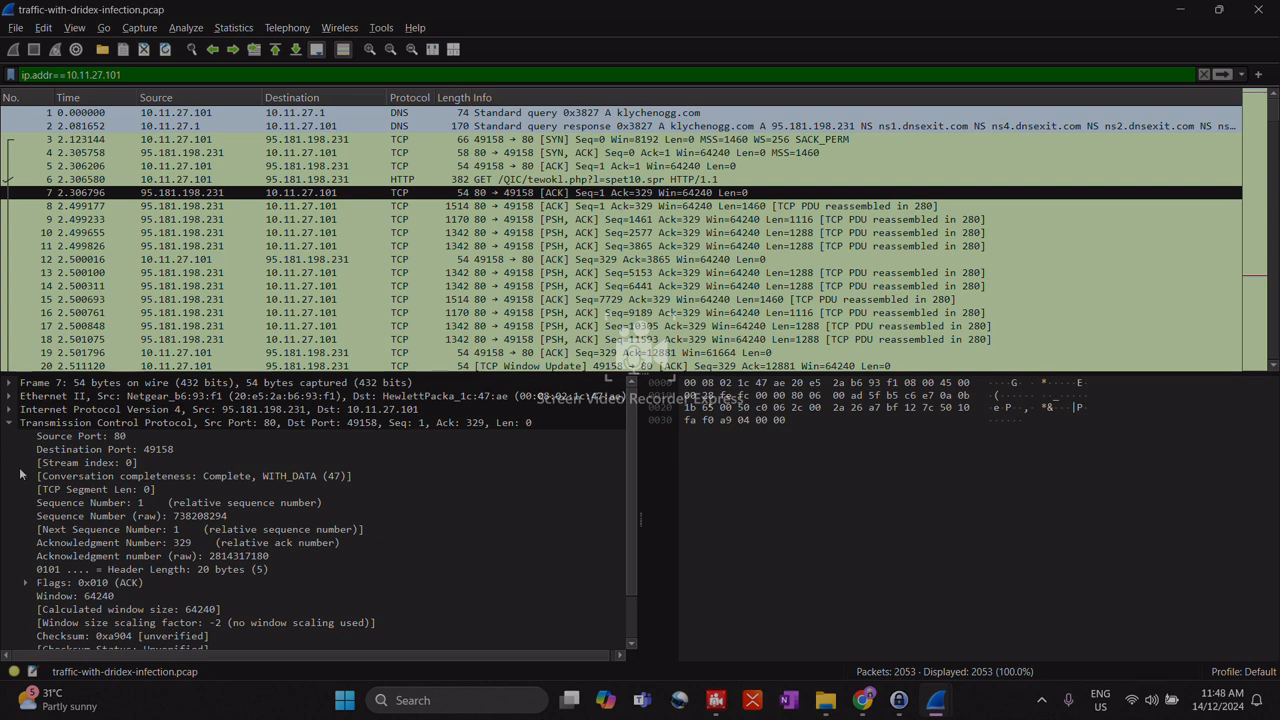
{"action": "scroll", "coordinate": [300, 250], "scroll_direction": "down", "scroll_amount": 3}
{"action": "scroll", "coordinate": [305, 240], "scroll_direction": "up", "scroll_amount": 3}
Follow the HTTP stream of the spet10.spr GET request, read through its content, and switch to the challenge page in Chrome.
{"action": "left_click", "coordinate": [390, 180]}
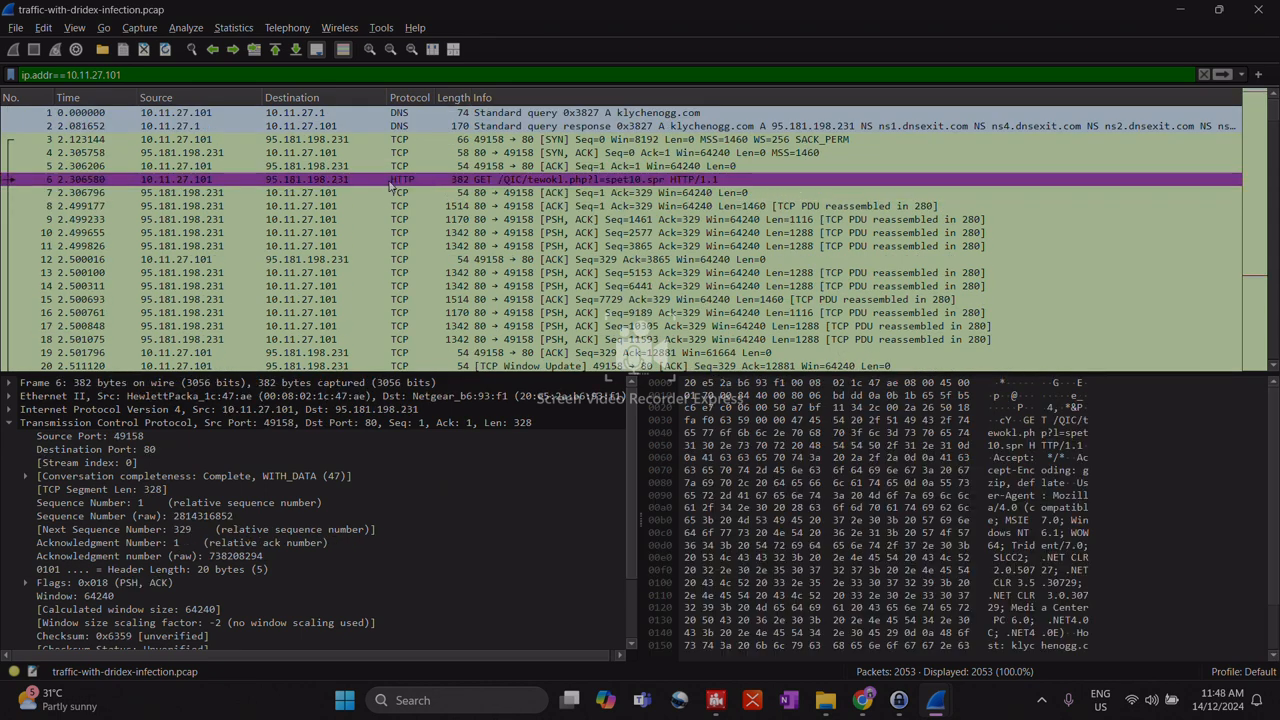
{"action": "right_click", "coordinate": [390, 182]}
{"action": "mouse_move", "coordinate": [540, 414]}
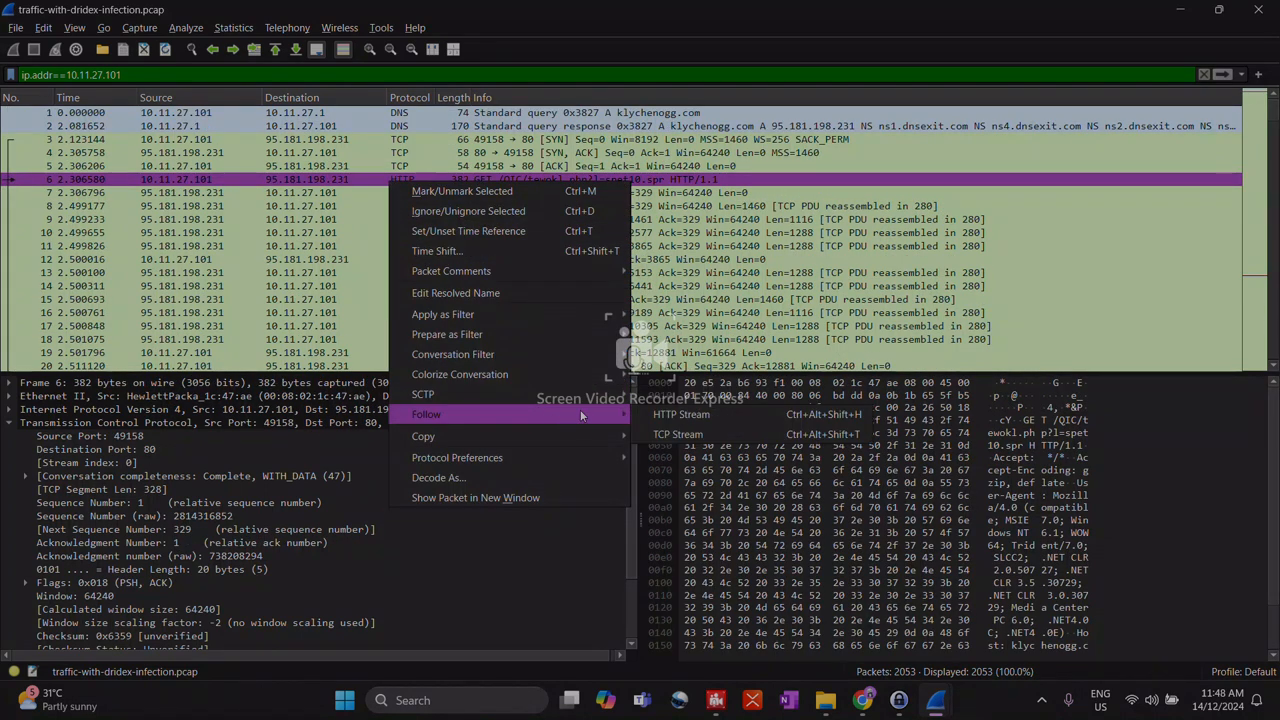
{"action": "left_click", "coordinate": [680, 414]}
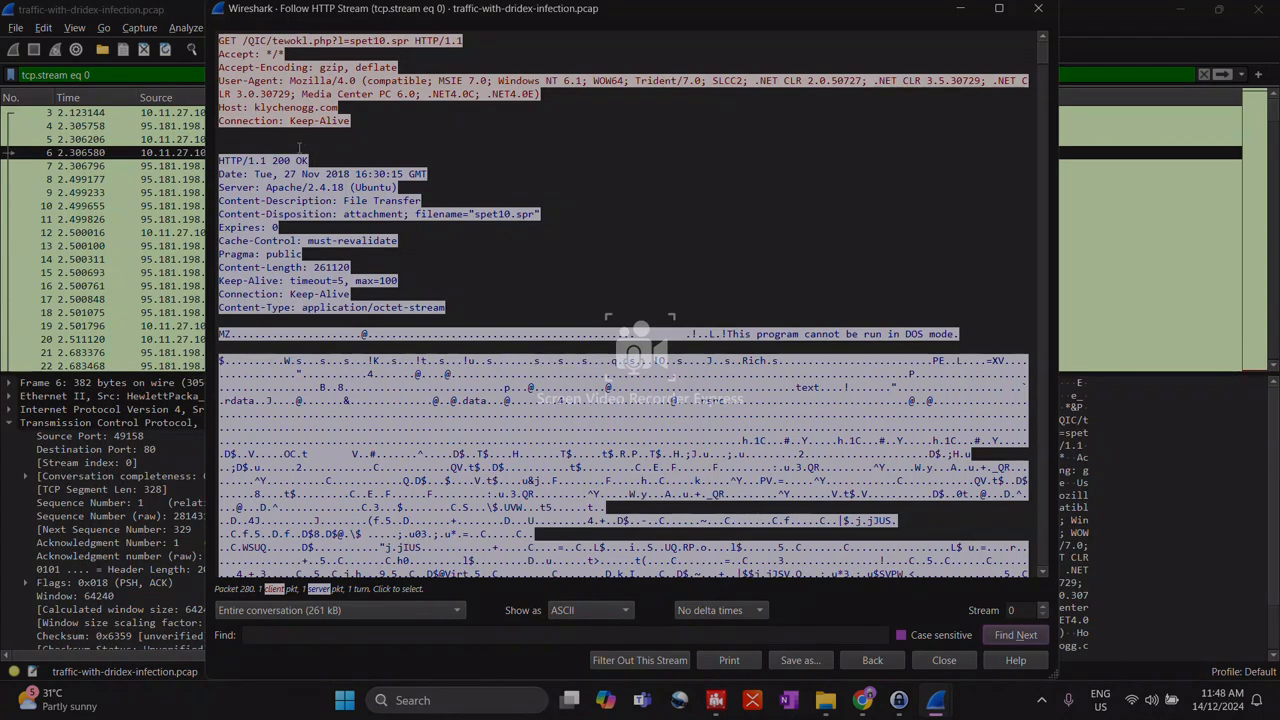
{"action": "scroll", "coordinate": [306, 190], "scroll_direction": "down", "scroll_amount": 2}
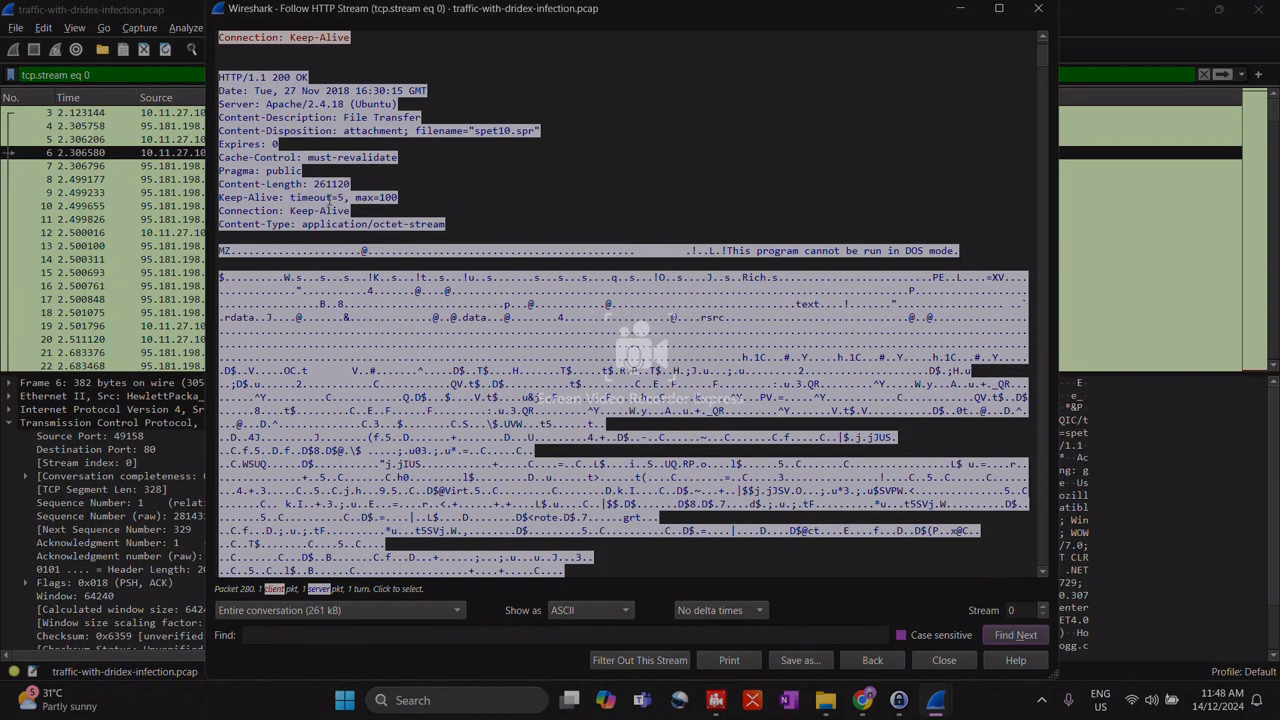
{"action": "scroll", "coordinate": [330, 200], "scroll_direction": "down", "scroll_amount": 12}
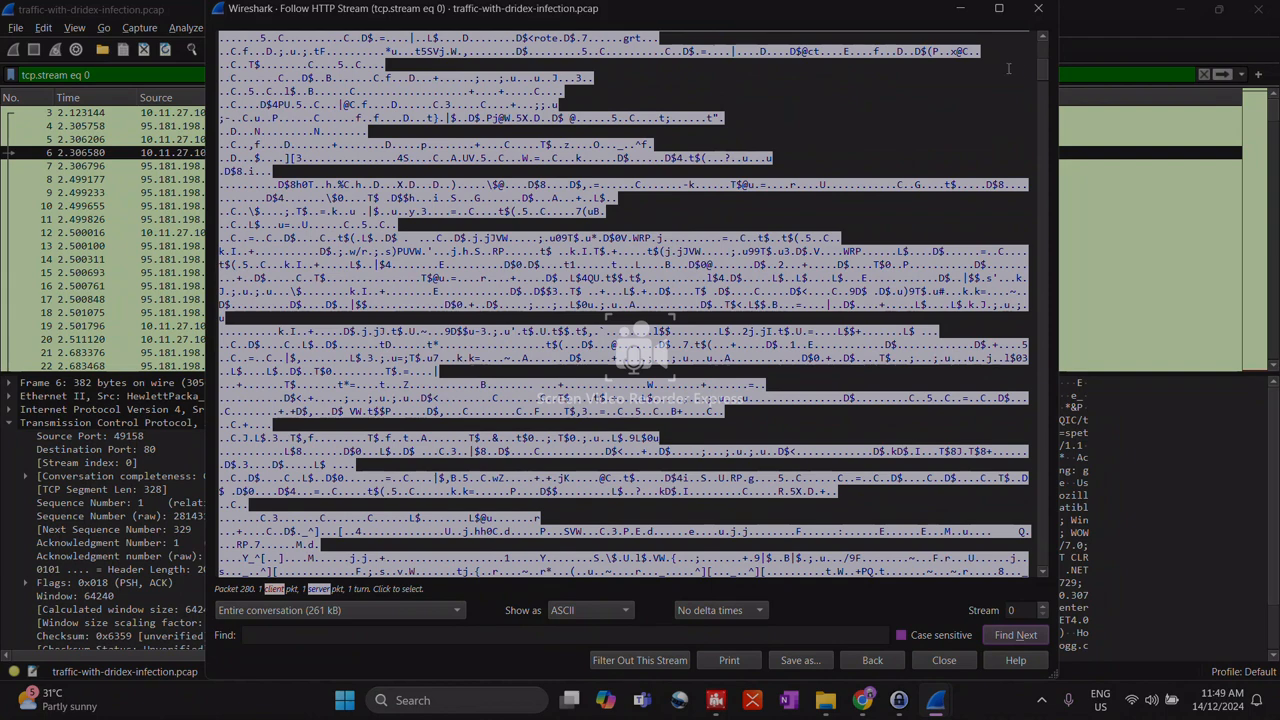
{"action": "key", "text": "alt+Tab"}
{"action": "key", "text": "alt+Tab"}
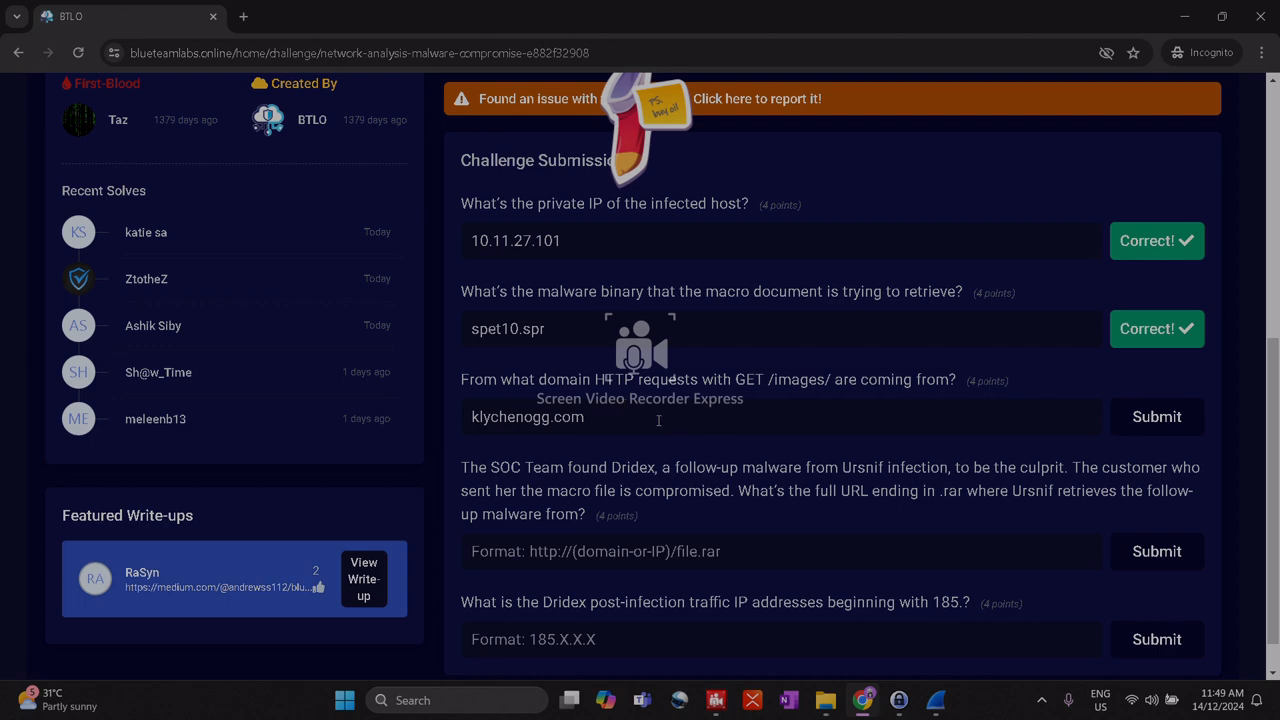
Try klychenogg.com as the answer to the GET /images/ domain question.
{"action": "left_click", "coordinate": [658, 420]}
{"action": "left_click", "coordinate": [1158, 428]}
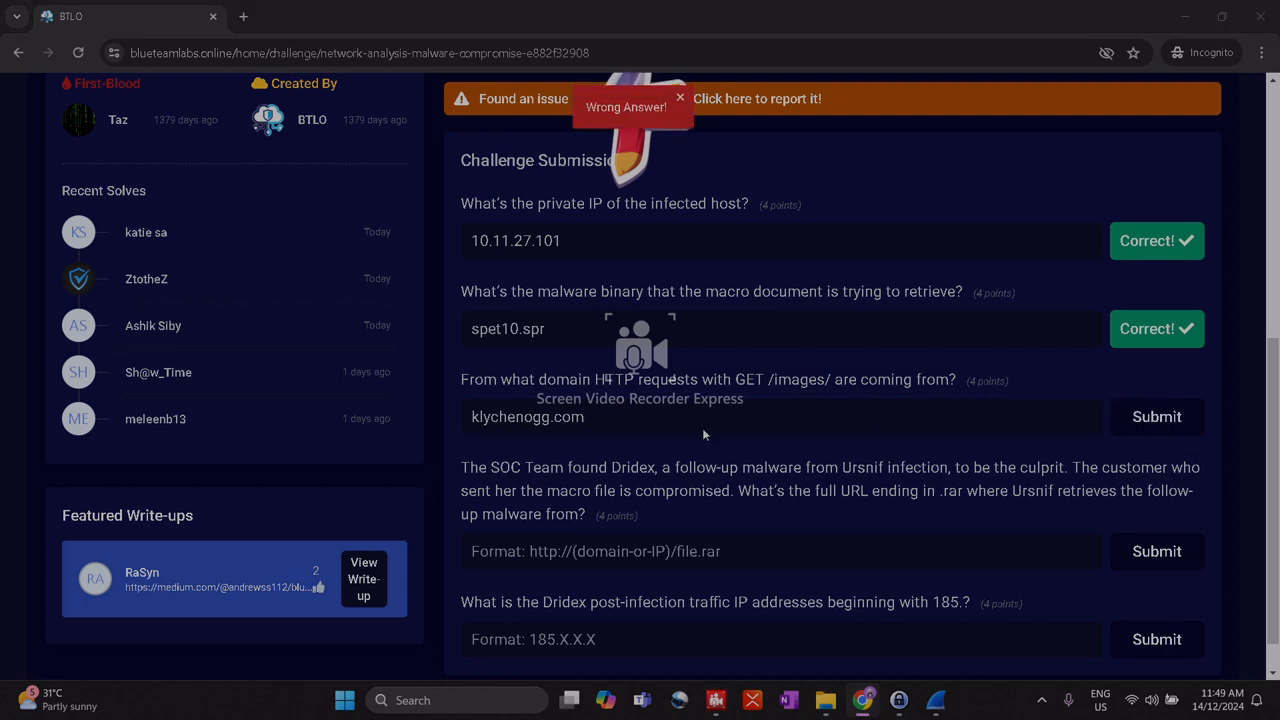
Switch to Wireshark's HTTP stream window, read the current stream through to its end, and advance to stream 1.
{"action": "key", "text": "alt+Tab"}
{"action": "key", "text": "alt+Tab"}
{"action": "key", "text": "alt+Tab"}
{"action": "scroll", "coordinate": [515, 397], "scroll_direction": "up", "scroll_amount": 3}
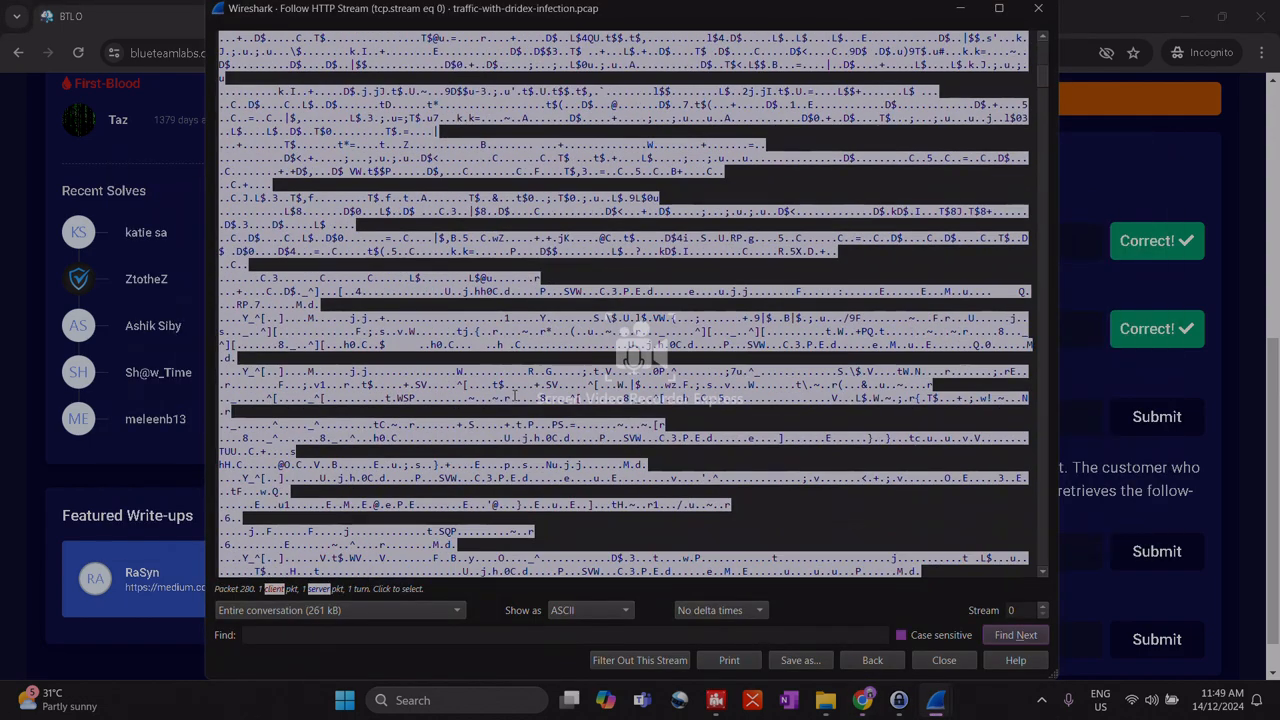
{"action": "left_click_drag", "start_coordinate": [1042, 75], "coordinate": [1052, 577]}
{"action": "scroll", "coordinate": [965, 505], "scroll_direction": "down", "scroll_amount": 6}
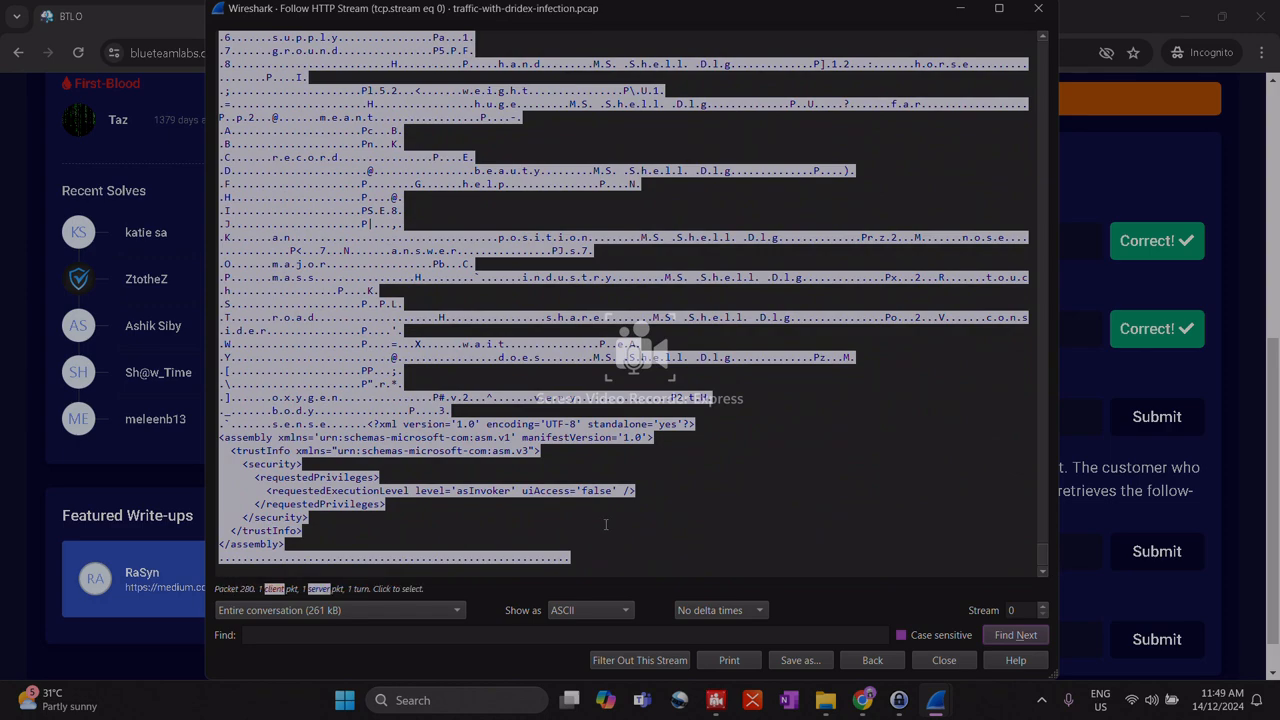
{"action": "left_click", "coordinate": [1042, 607]}
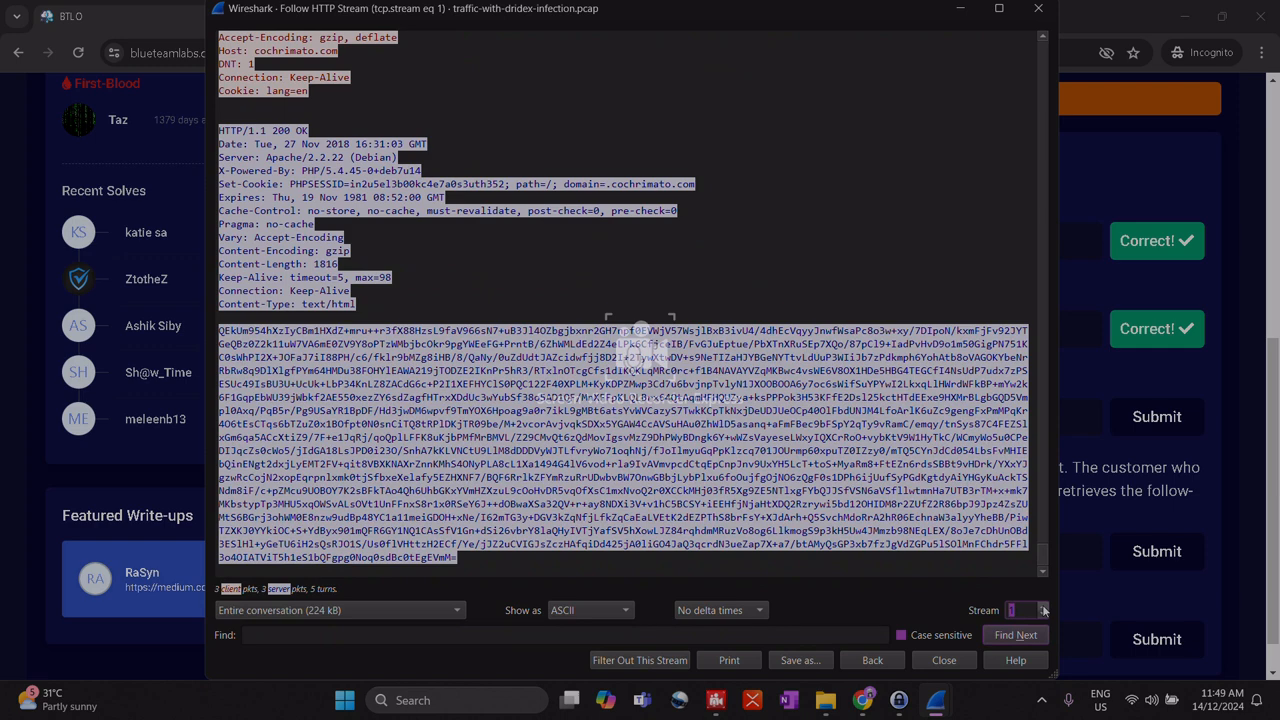
Copy the host name cochrimato.com from the request headers of HTTP stream 1.
{"action": "left_click", "coordinate": [328, 64]}
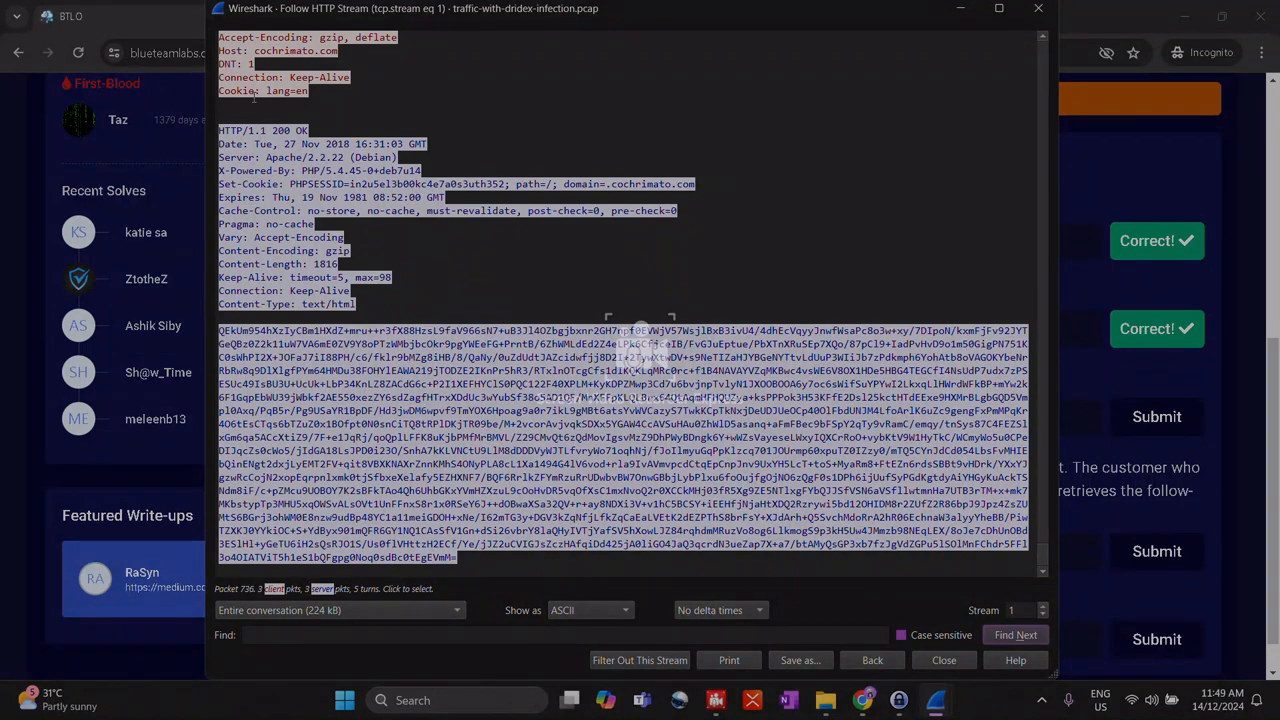
{"action": "left_click_drag", "start_coordinate": [256, 51], "coordinate": [357, 57]}
{"action": "key", "text": "ctrl+c"}
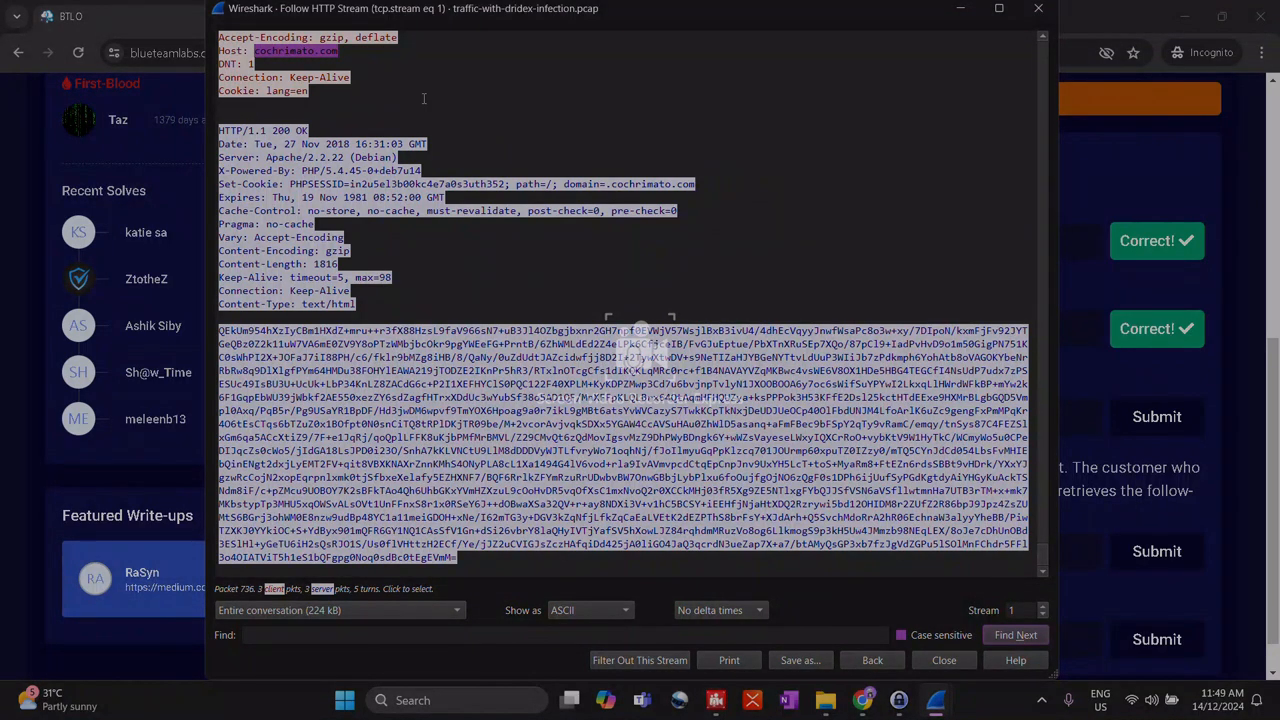
Switch to the challenge page in Chrome and submit cochrimato.com as the answer to the GET /images/ domain question.
{"action": "key", "text": "alt+Tab"}
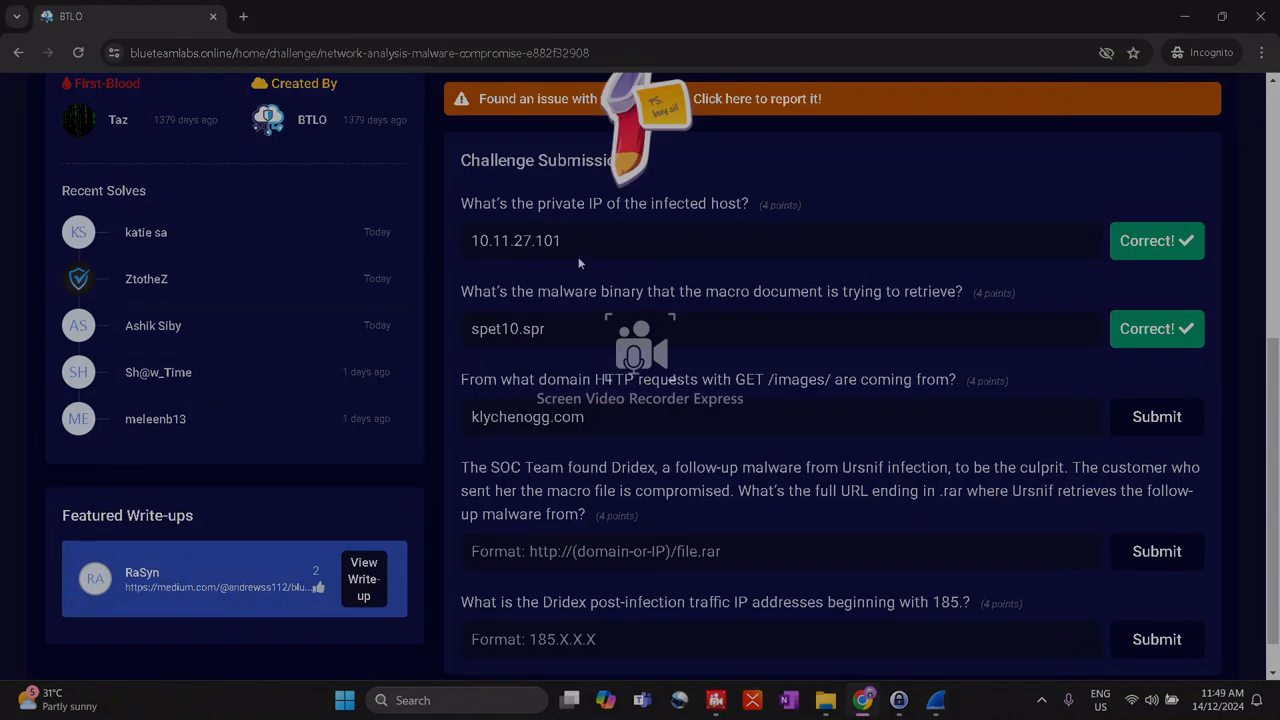
{"action": "triple_click", "coordinate": [605, 427]}
{"action": "key", "text": "ctrl+v"}
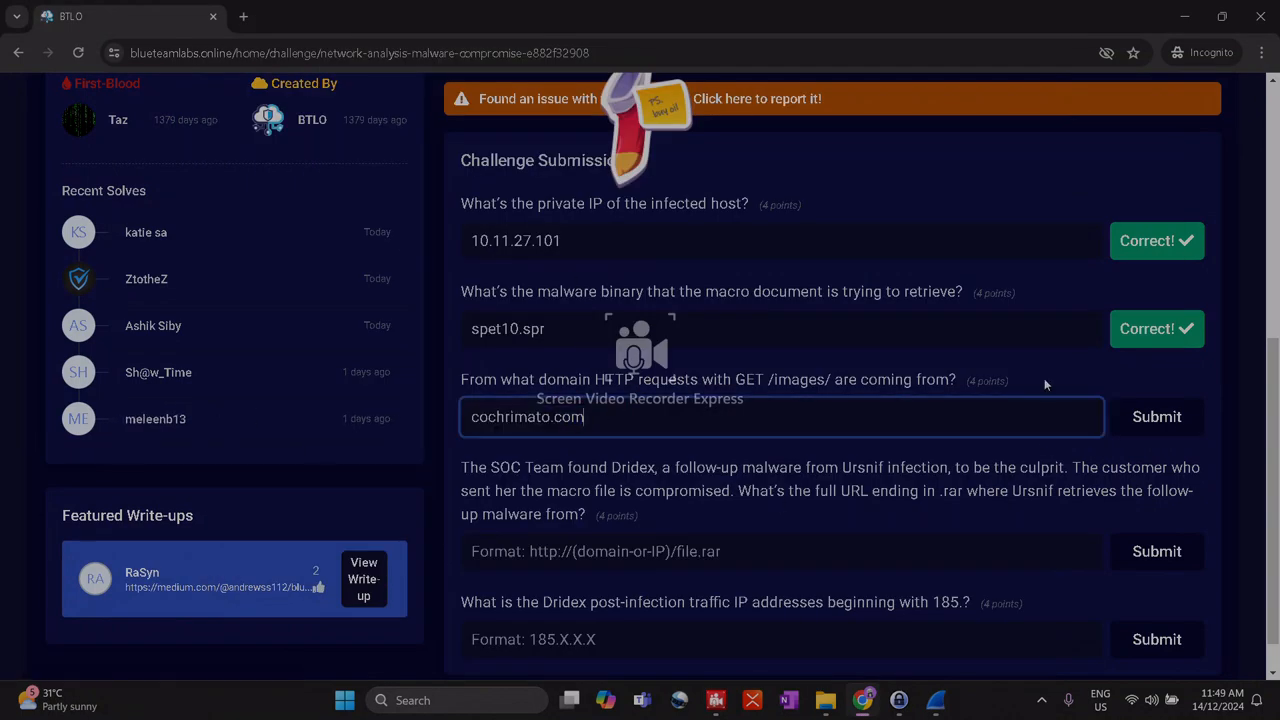
{"action": "left_click", "coordinate": [1152, 414]}
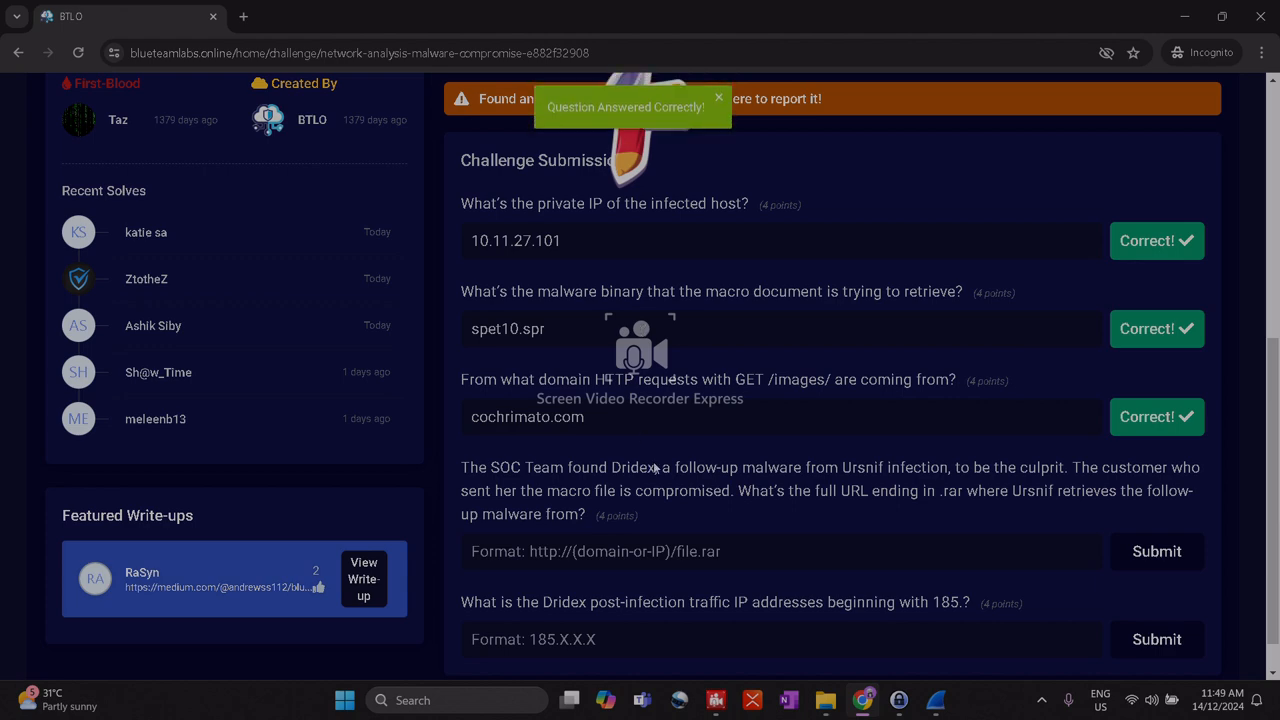
Switch back to Wireshark and examine the GET /images/ request line and its Host header in HTTP stream 1.
{"action": "key", "text": "alt+Tab"}
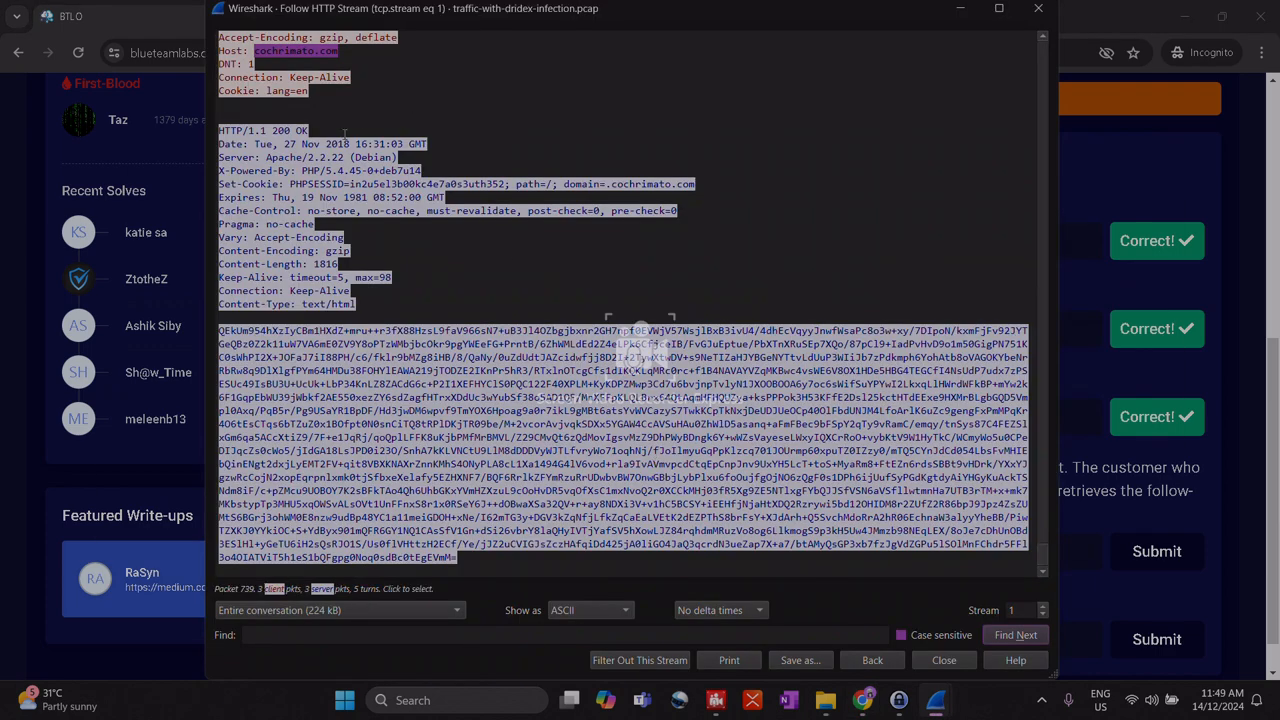
{"action": "scroll", "coordinate": [352, 237], "scroll_direction": "up", "scroll_amount": 7}
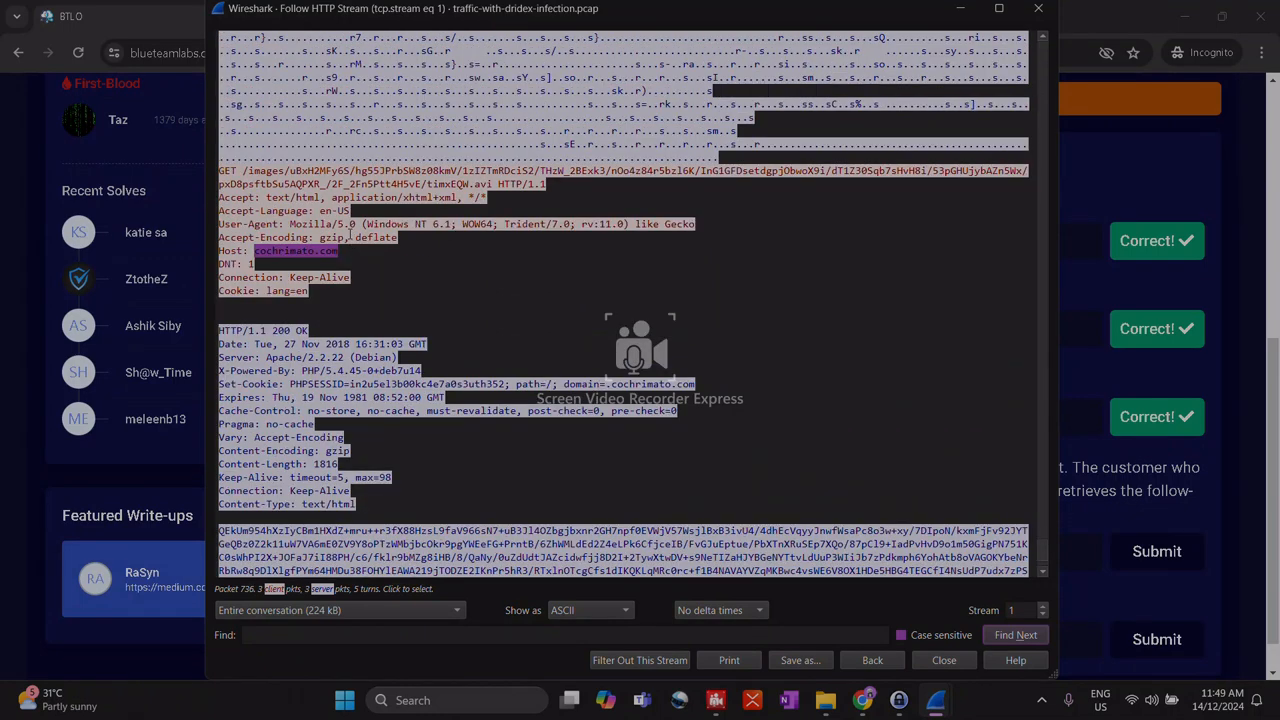
{"action": "scroll", "coordinate": [304, 204], "scroll_direction": "up", "scroll_amount": 3}
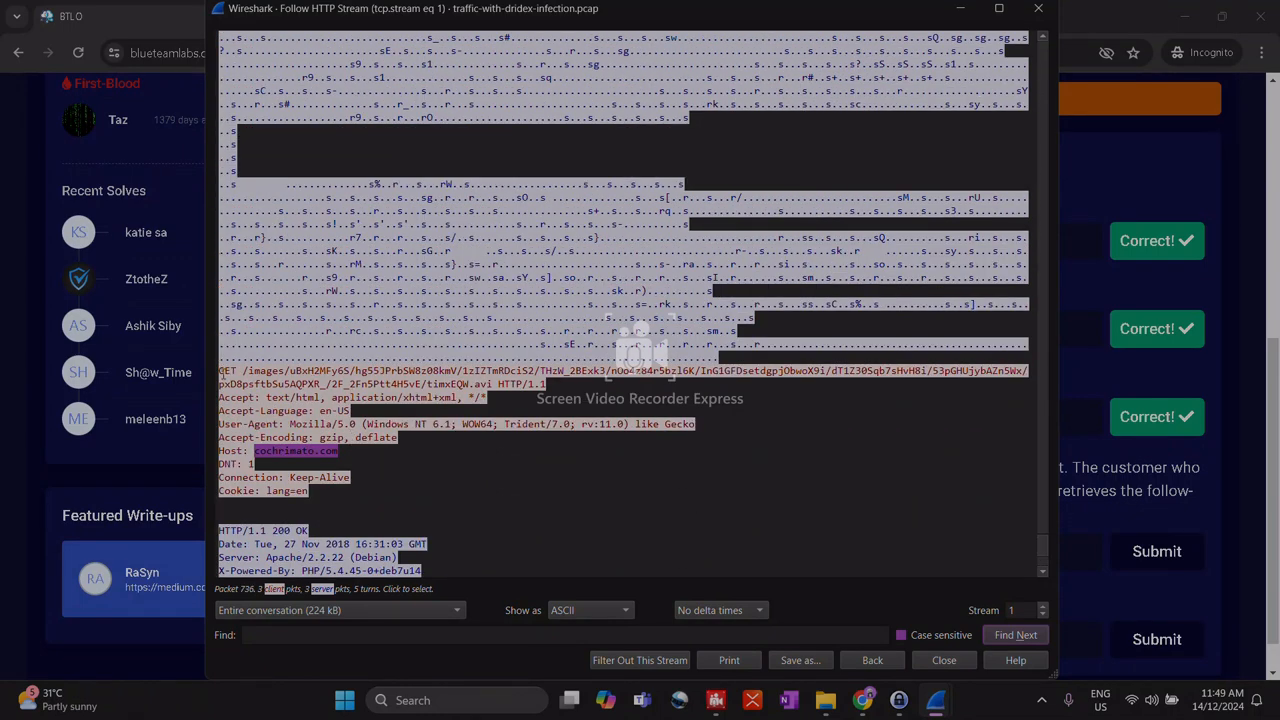
{"action": "left_click_drag", "start_coordinate": [221, 371], "coordinate": [642, 390]}
{"action": "left_click", "coordinate": [615, 447]}
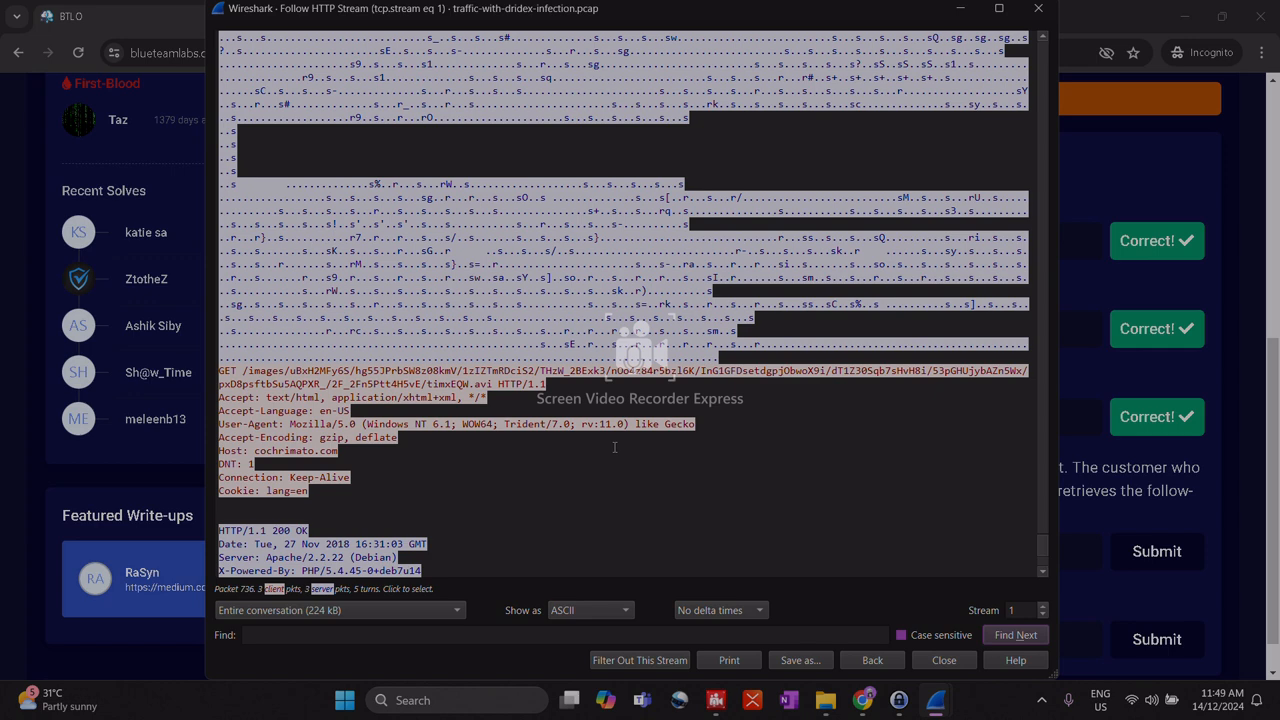
Return to the challenge page in Chrome and activate the answer field of the .rar URL question.
{"action": "key", "text": "alt+Tab"}
{"action": "scroll", "coordinate": [576, 456], "scroll_direction": "down", "scroll_amount": 1}
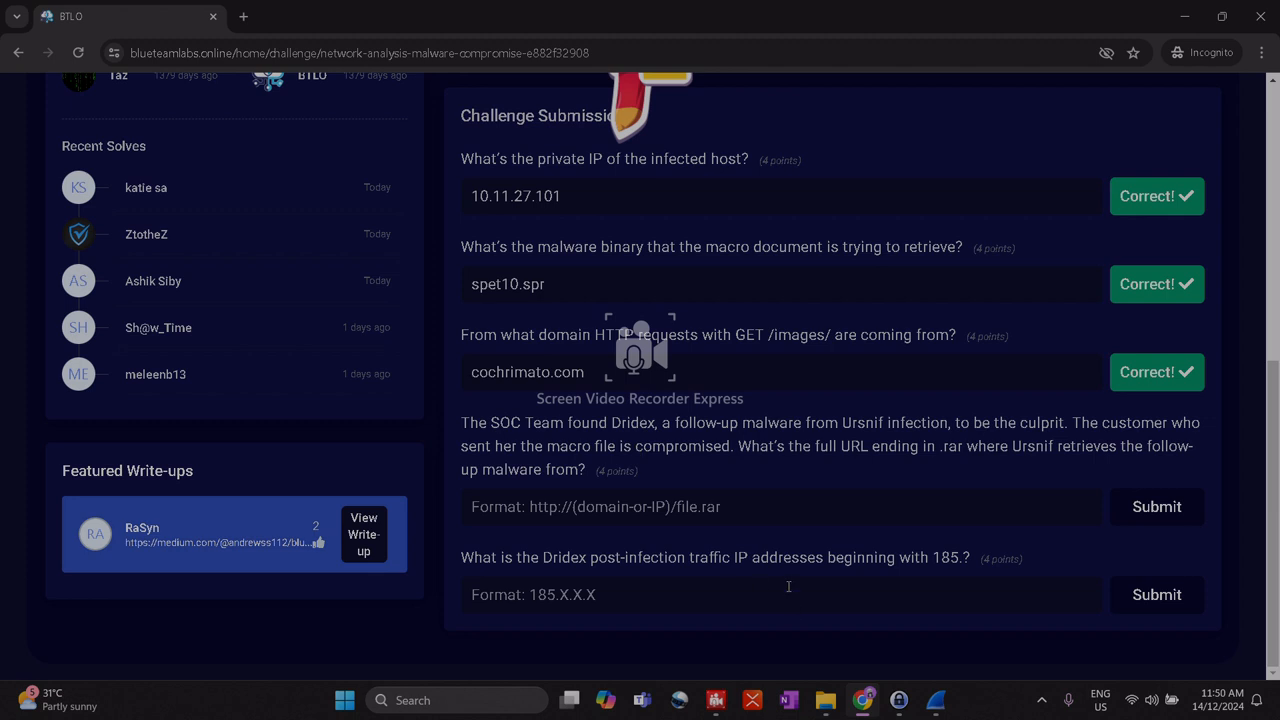
{"action": "left_click", "coordinate": [726, 707]}
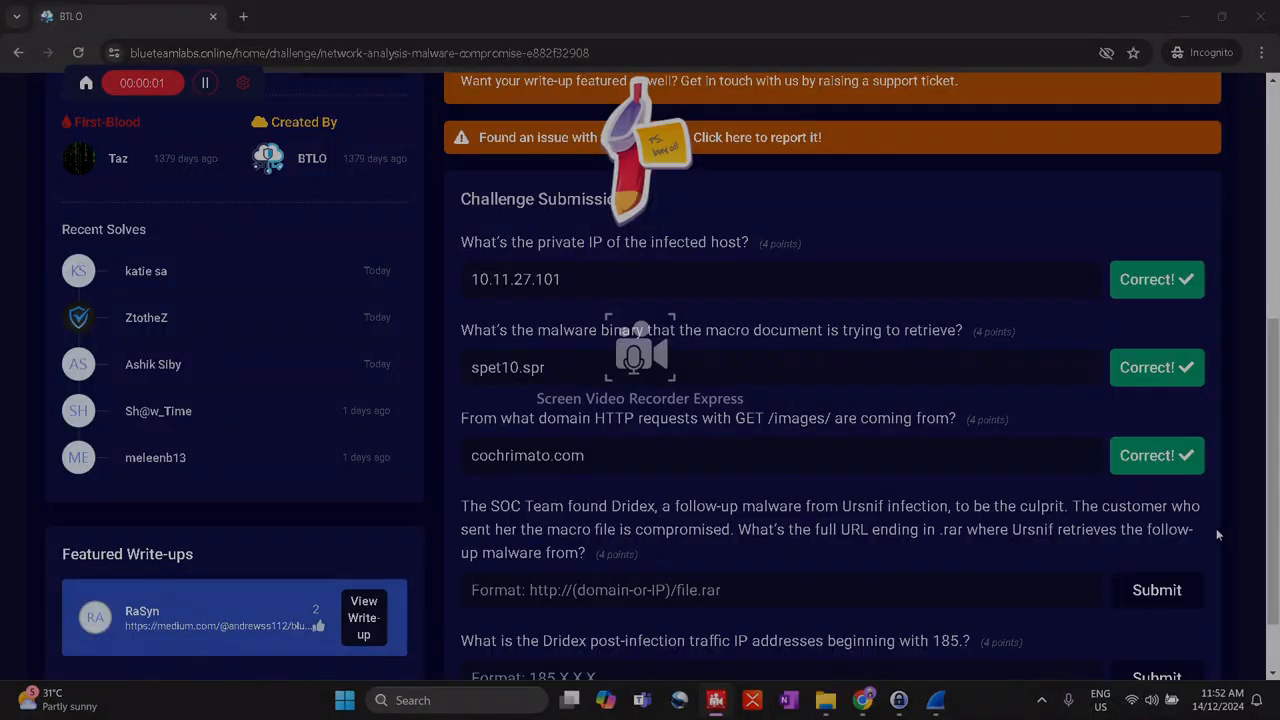
{"action": "scroll", "coordinate": [1217, 529], "scroll_direction": "down", "scroll_amount": 1}
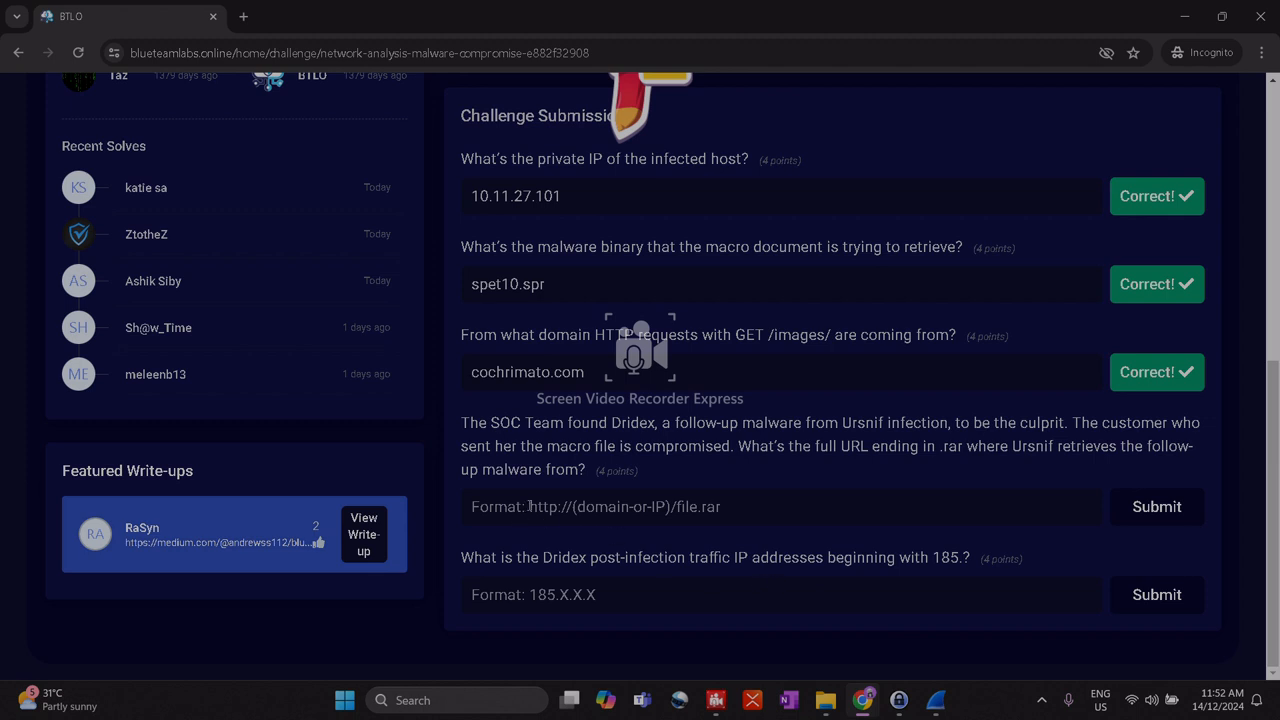
{"action": "left_click", "coordinate": [531, 506]}
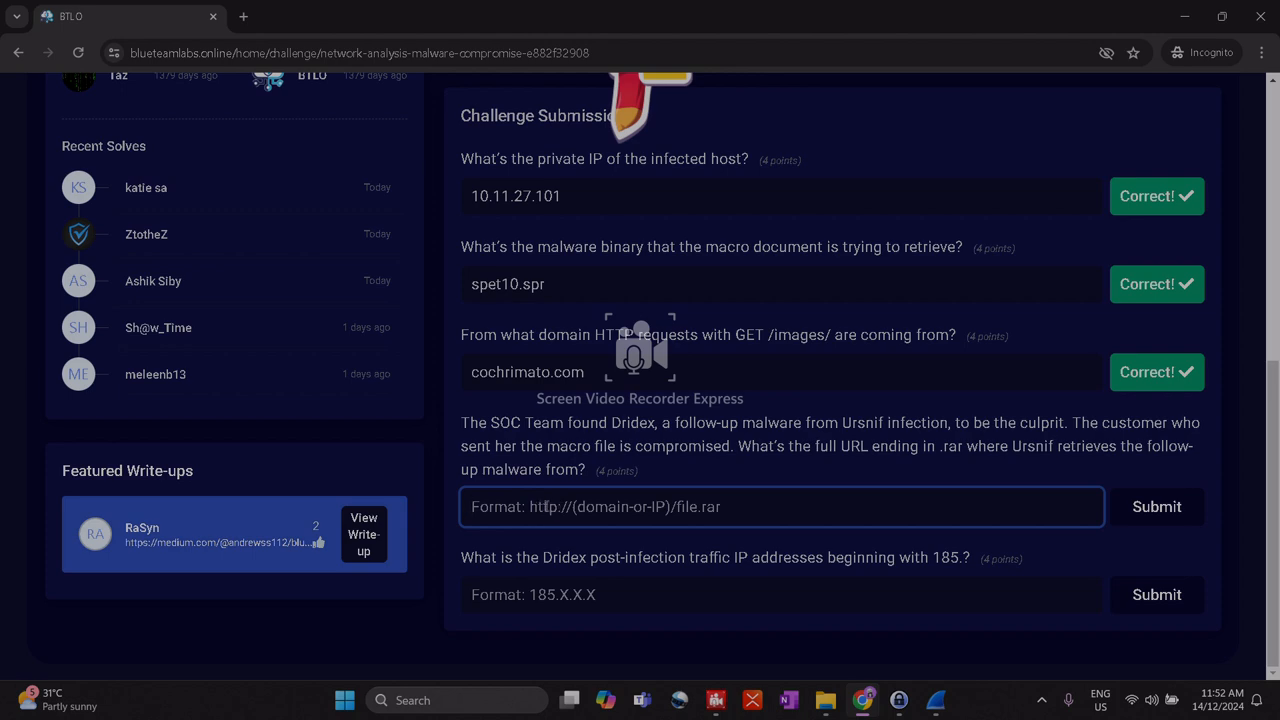
Close Wireshark's Follow HTTP Stream and Endpoints windows.
{"action": "mouse_move", "coordinate": [936, 700]}
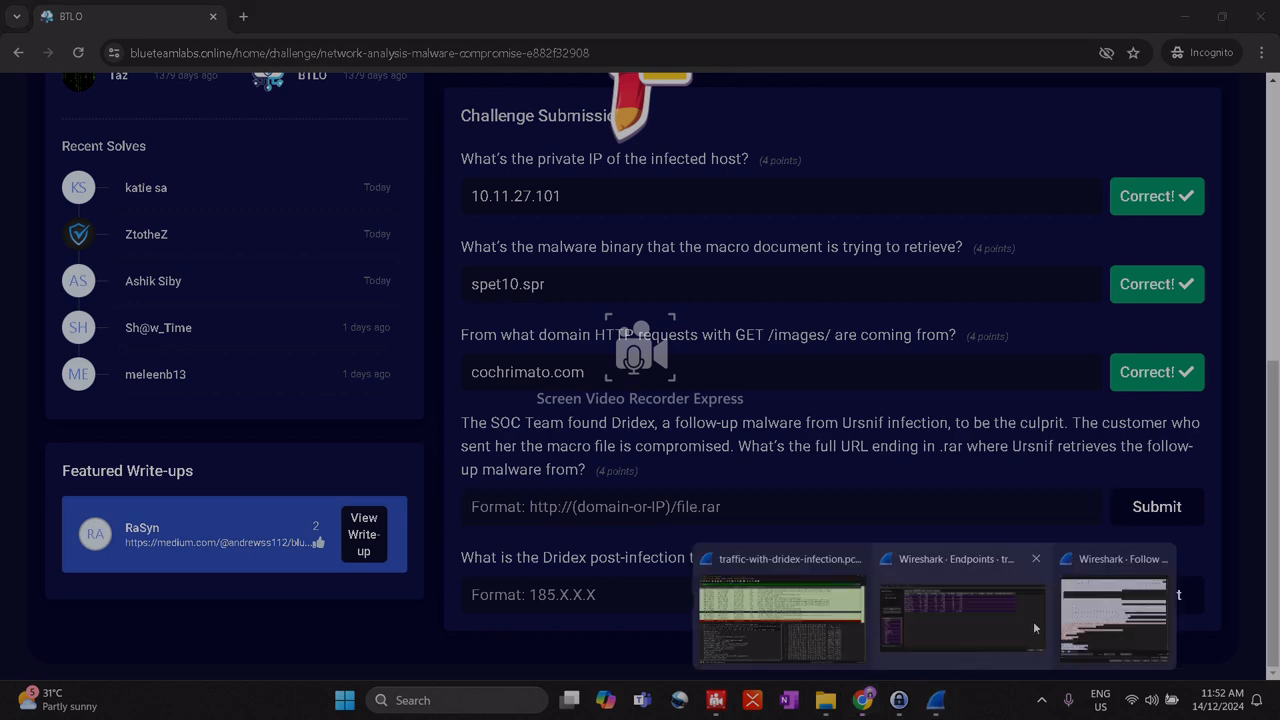
{"action": "left_click", "coordinate": [1160, 615]}
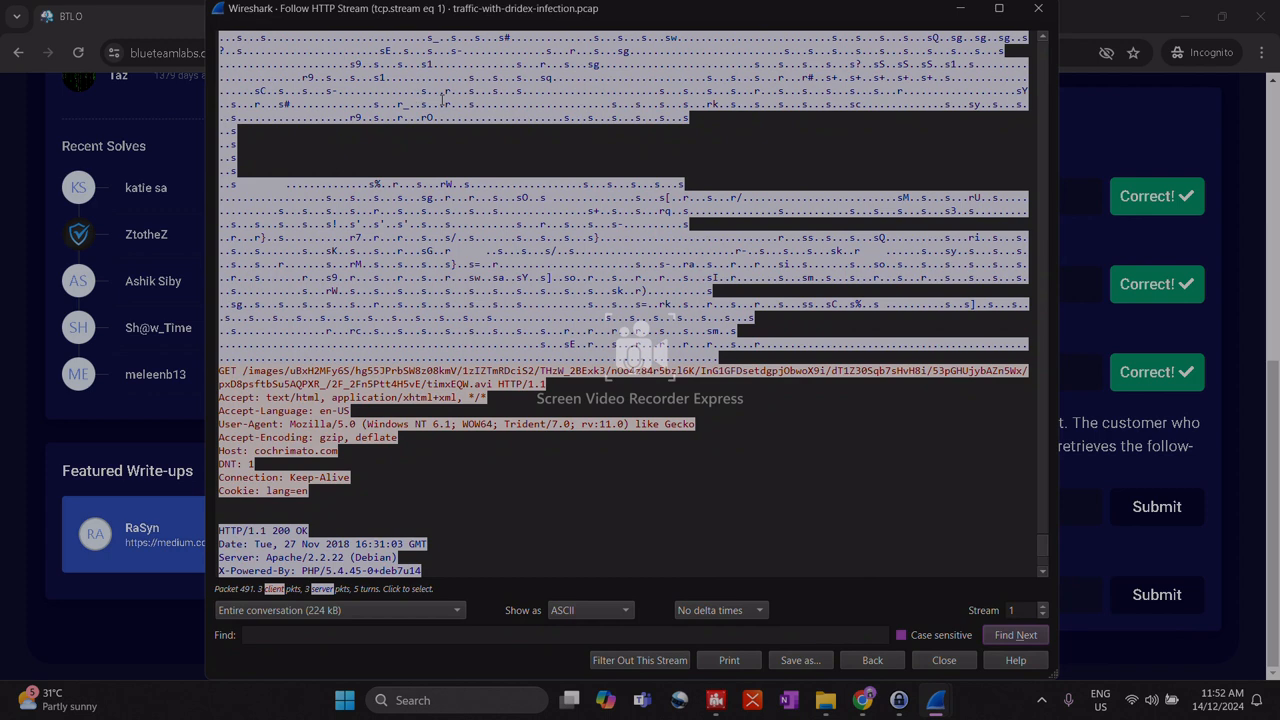
{"action": "left_click", "coordinate": [1038, 9]}
{"action": "mouse_move", "coordinate": [936, 700]}
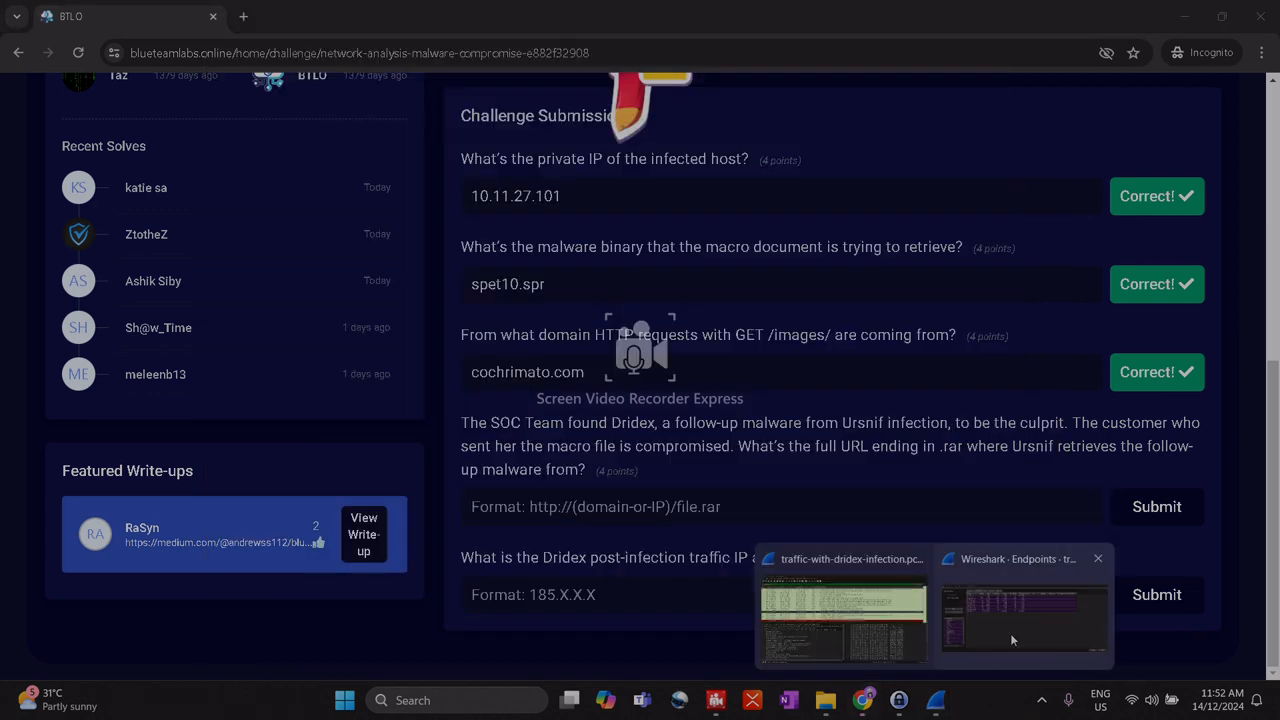
{"action": "left_click", "coordinate": [986, 616]}
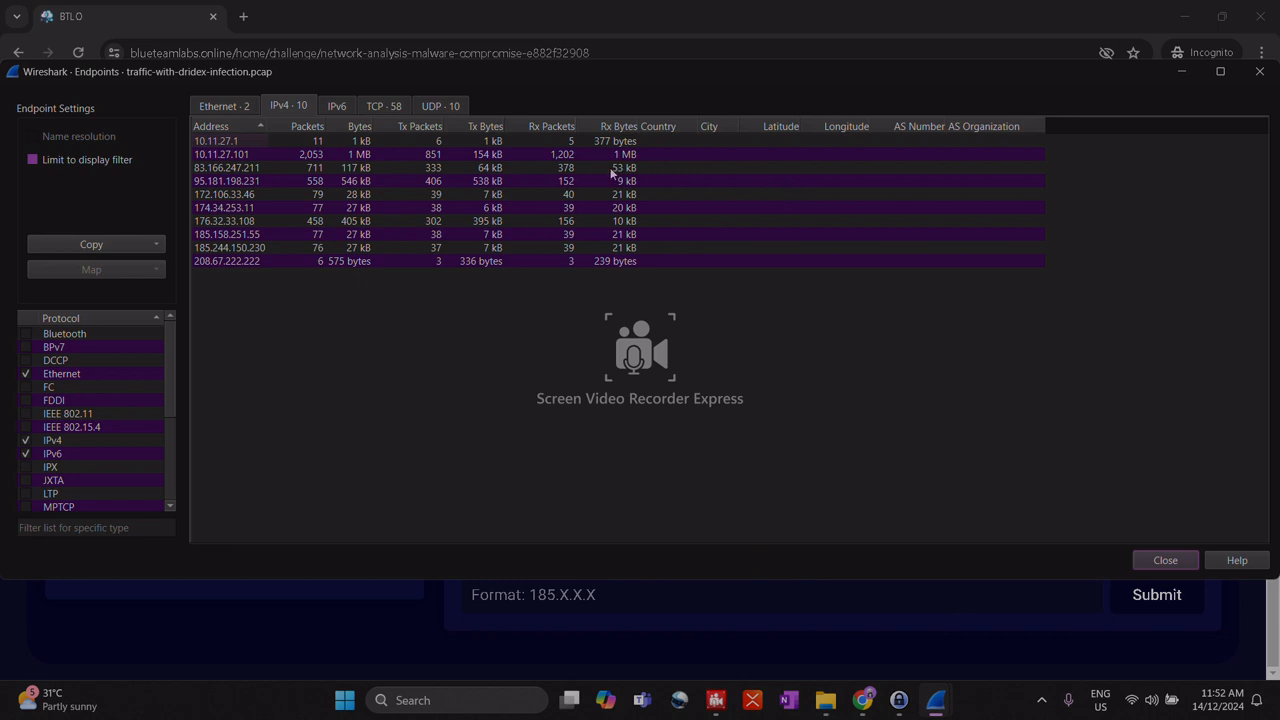
{"action": "left_click", "coordinate": [1265, 79]}
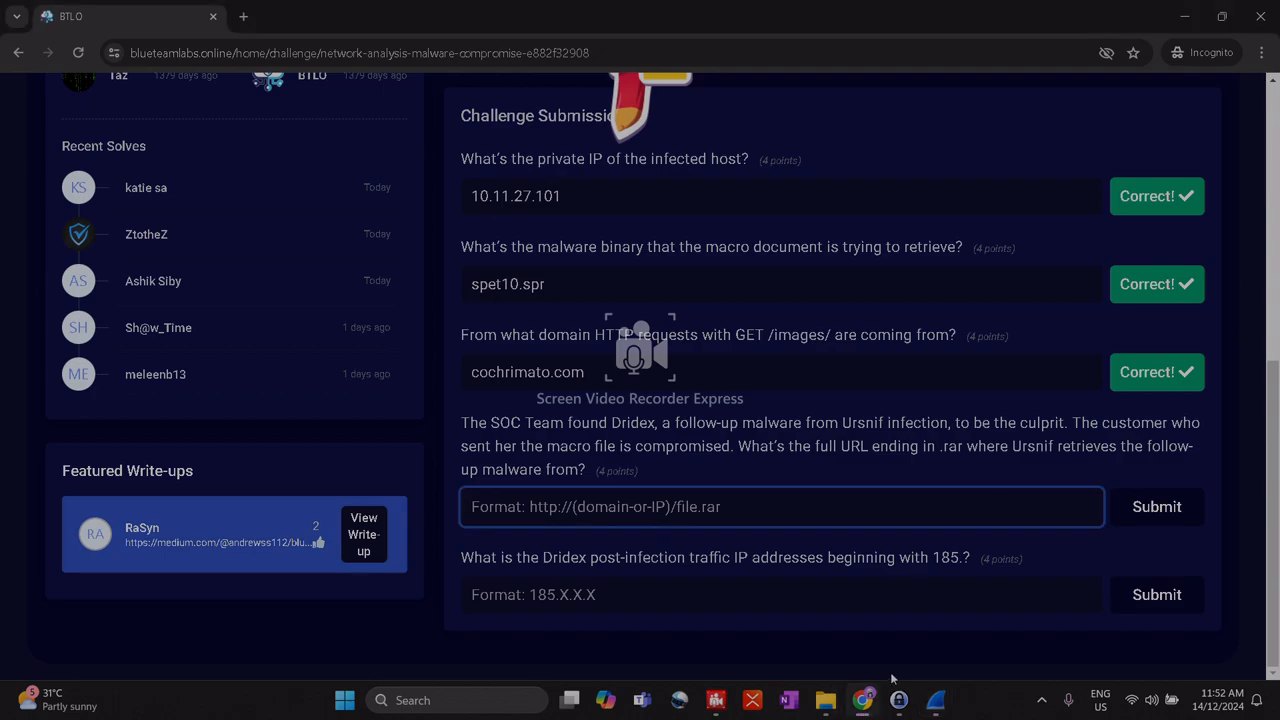
Clear the display filter in Wireshark's main window and select oiioiashdqbwe.rar in the HTTP export object list.
{"action": "left_click", "coordinate": [949, 706]}
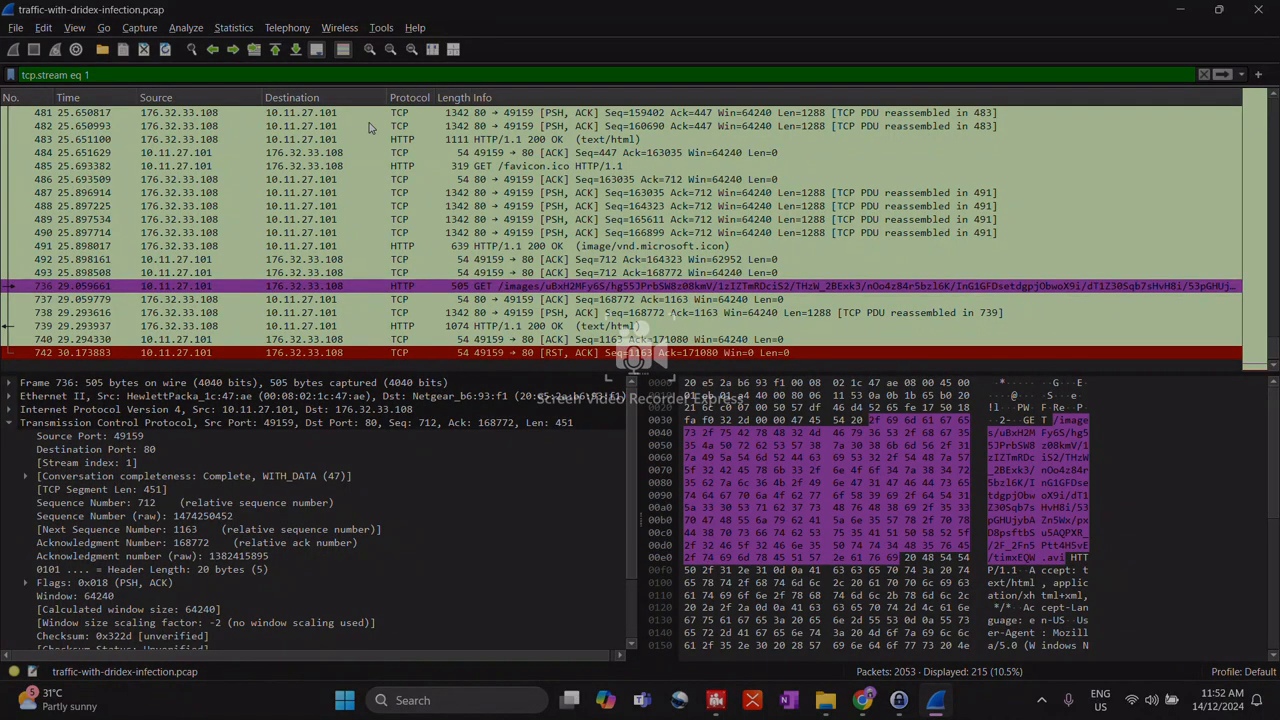
{"action": "left_click", "coordinate": [1204, 74]}
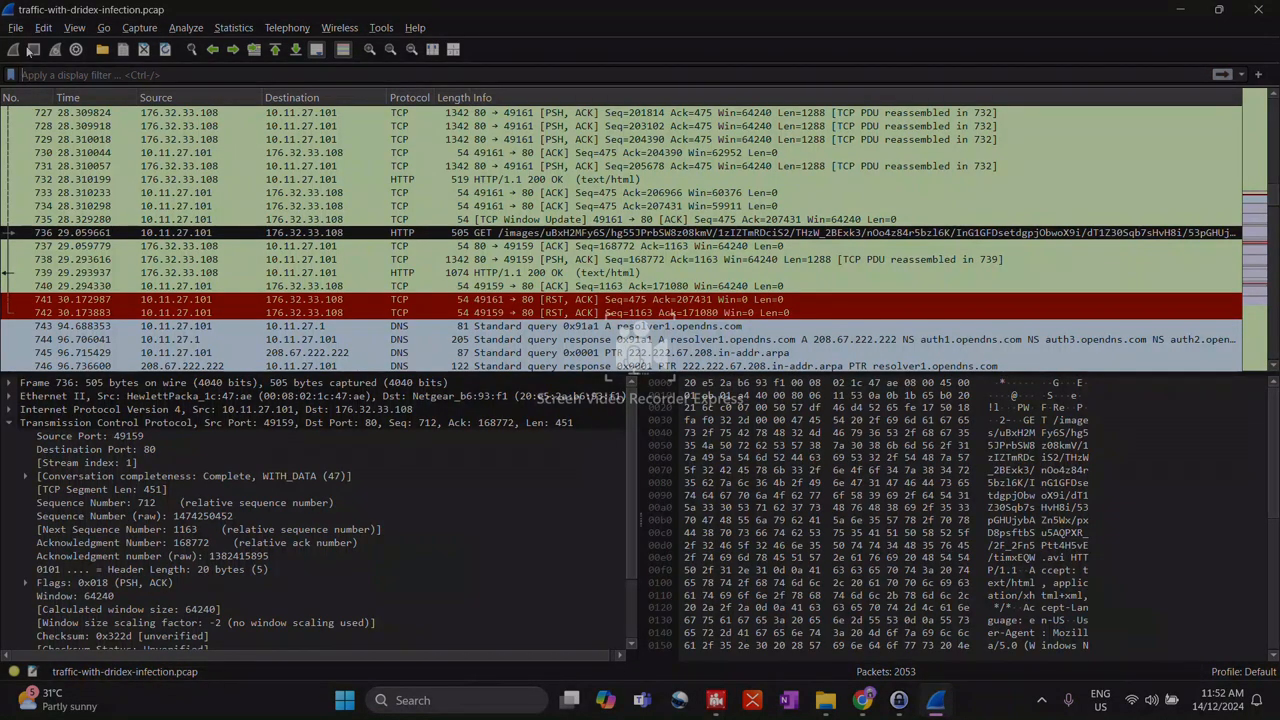
{"action": "left_click", "coordinate": [15, 28]}
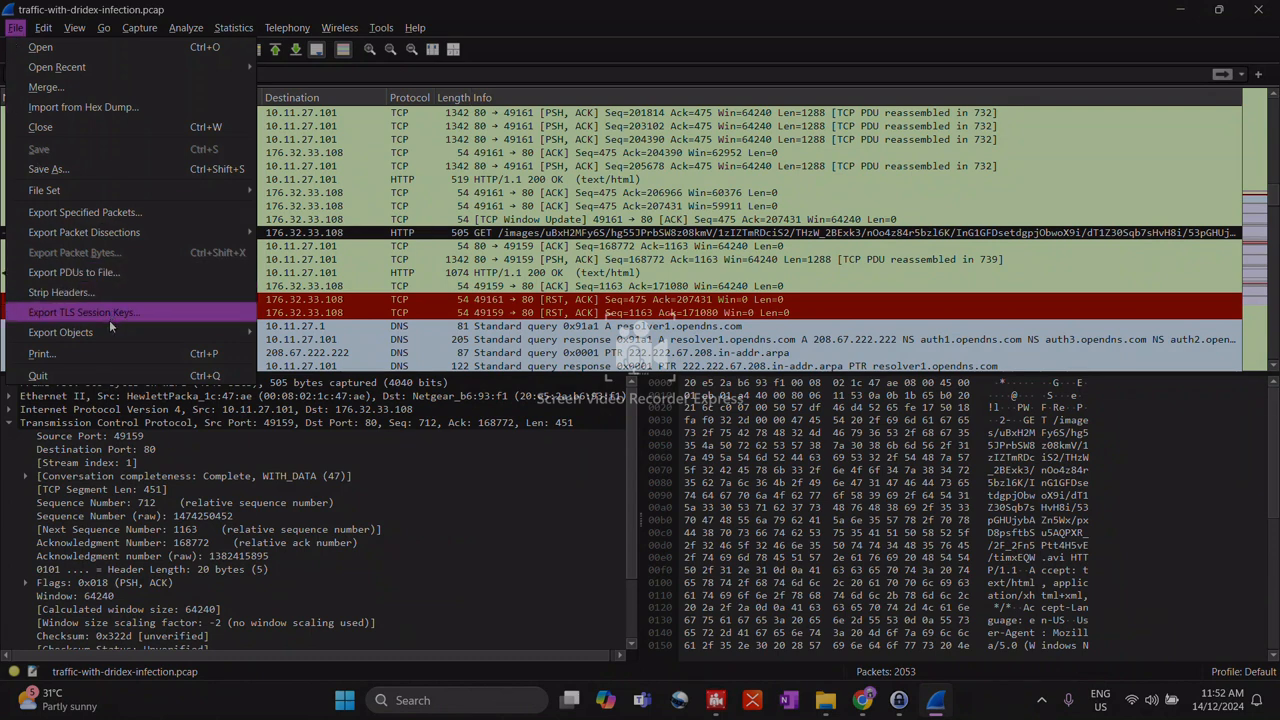
{"action": "mouse_move", "coordinate": [133, 332]}
{"action": "left_click", "coordinate": [294, 372]}
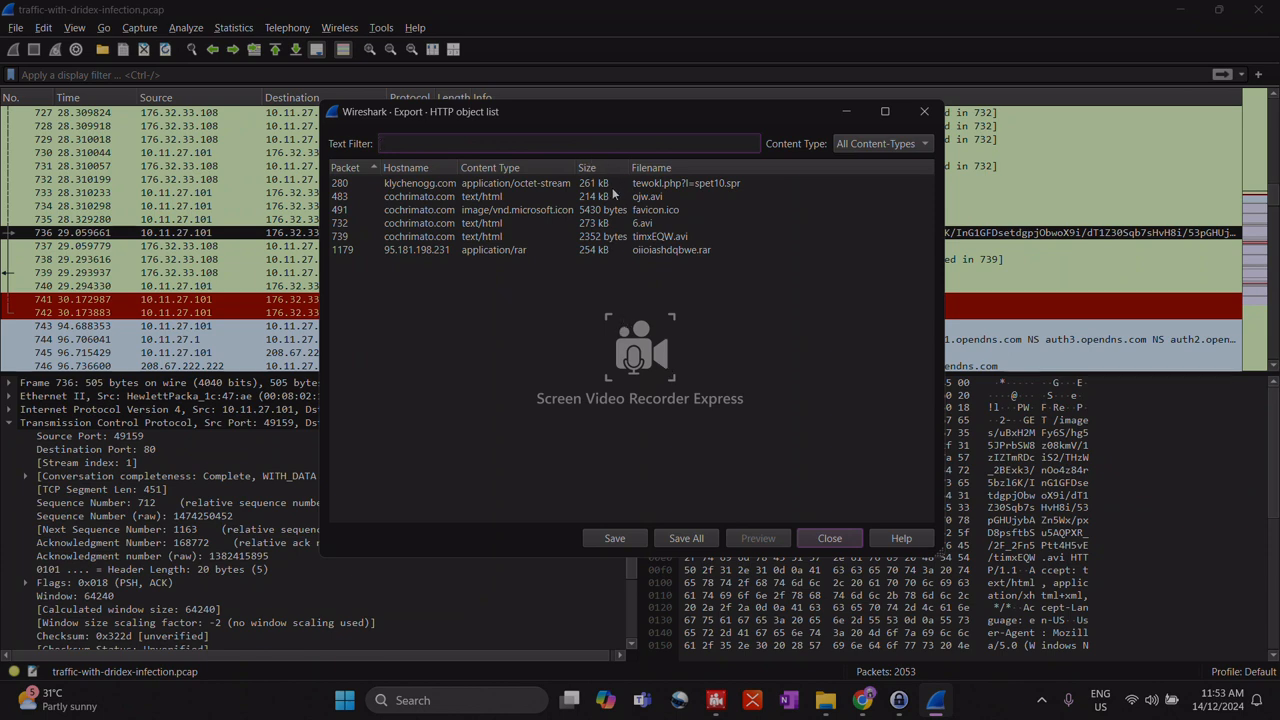
{"action": "left_click", "coordinate": [448, 249]}
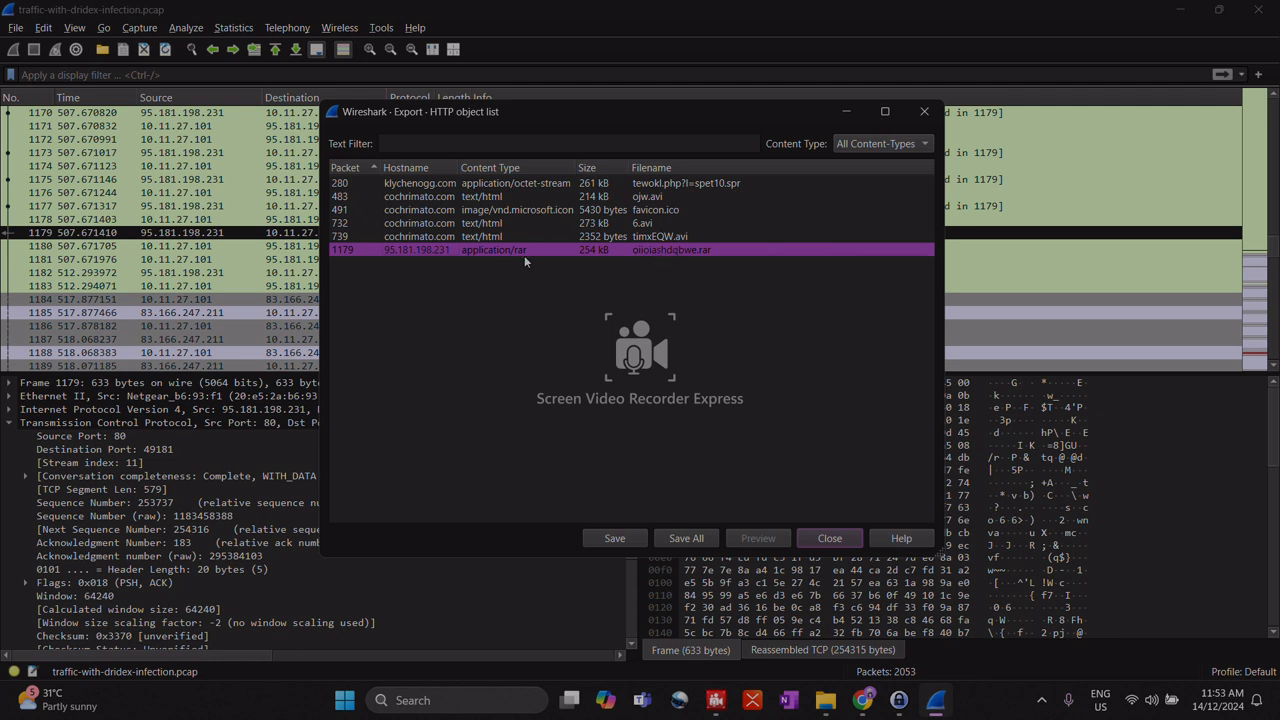
{"action": "left_click", "coordinate": [608, 539]}
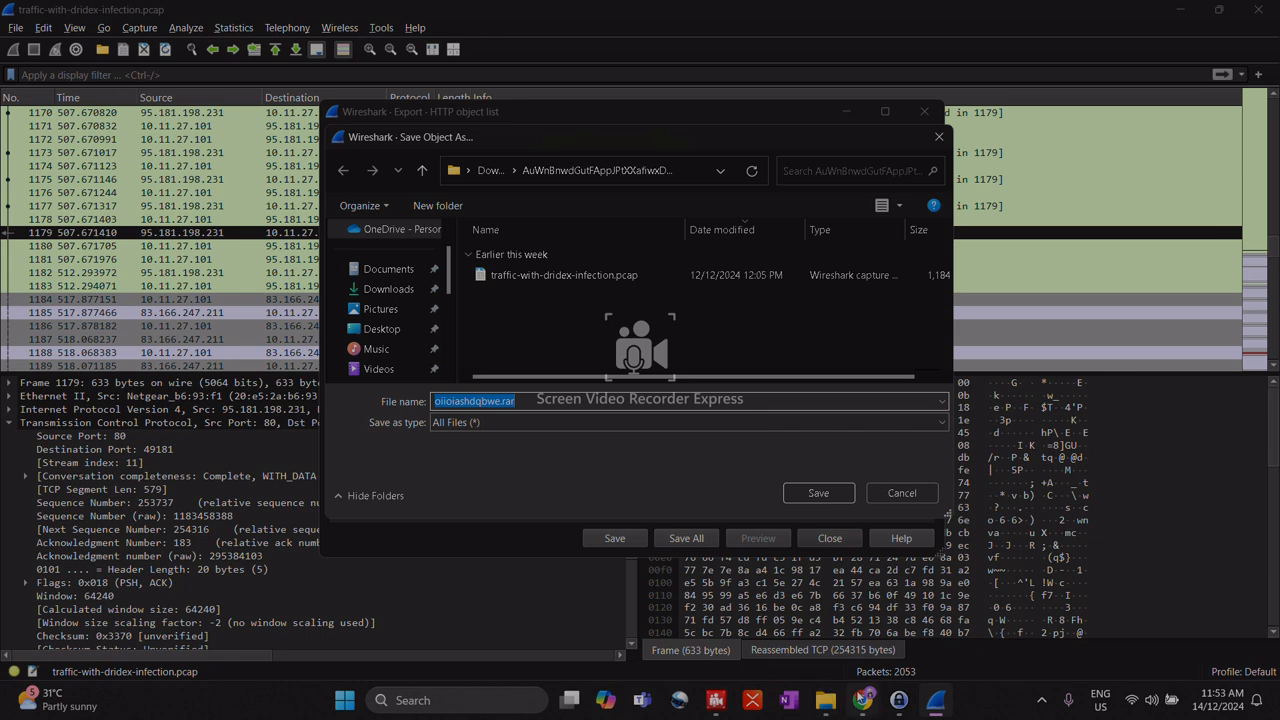
{"action": "left_click", "coordinate": [862, 698]}
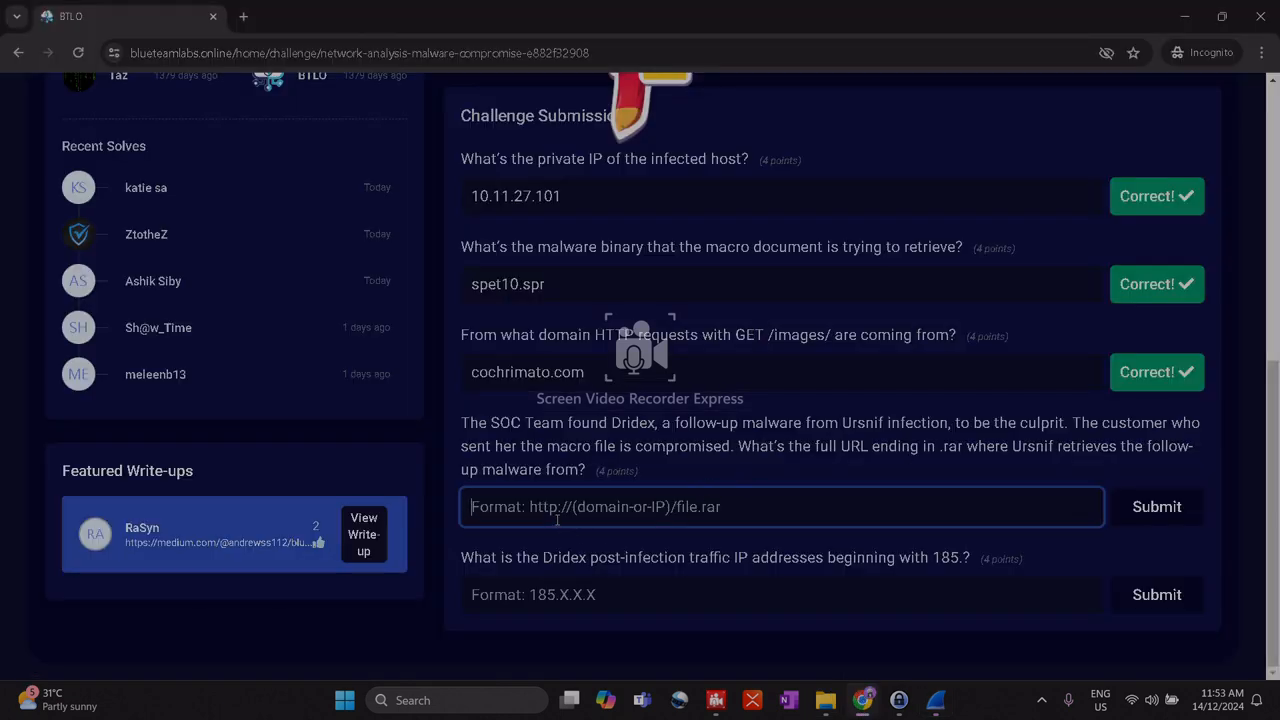
{"action": "key", "text": "alt+Tab"}
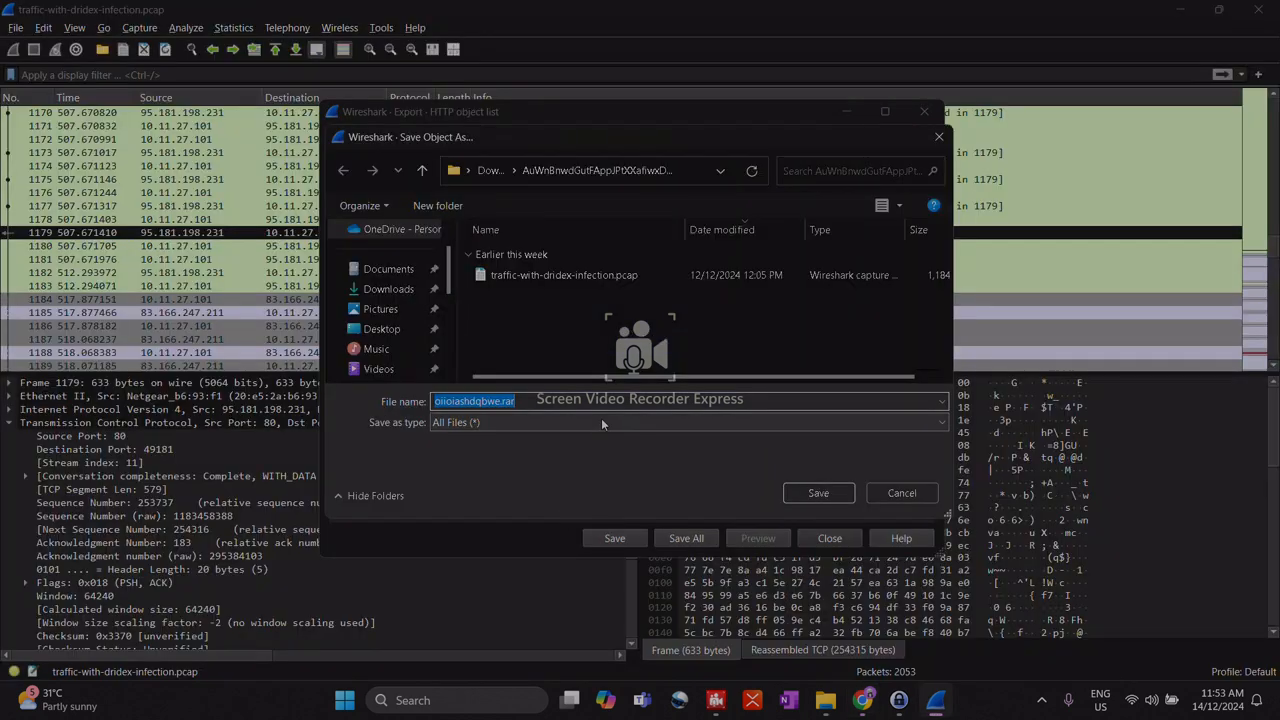
{"action": "left_click", "coordinate": [916, 497]}
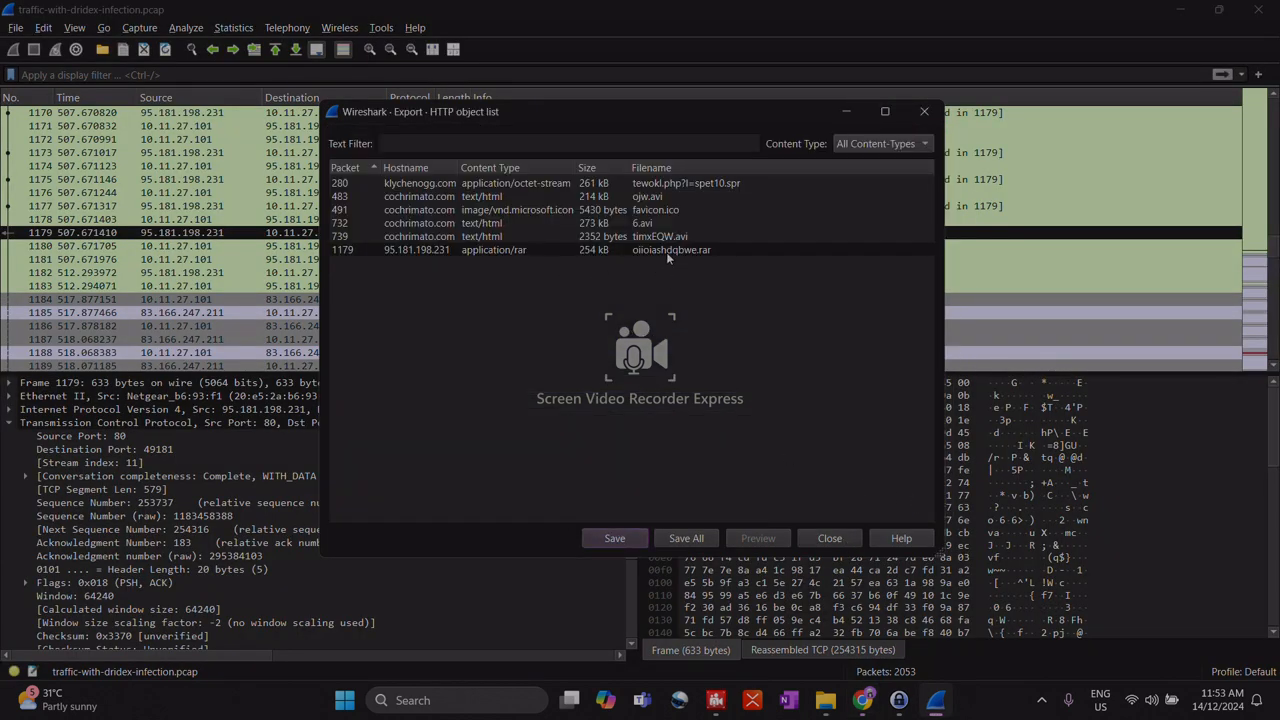
Open the save dialog for oiioiashdqbwe.rar to get its file name, and switch to the challenge page in Chrome.
{"action": "left_click", "coordinate": [665, 247]}
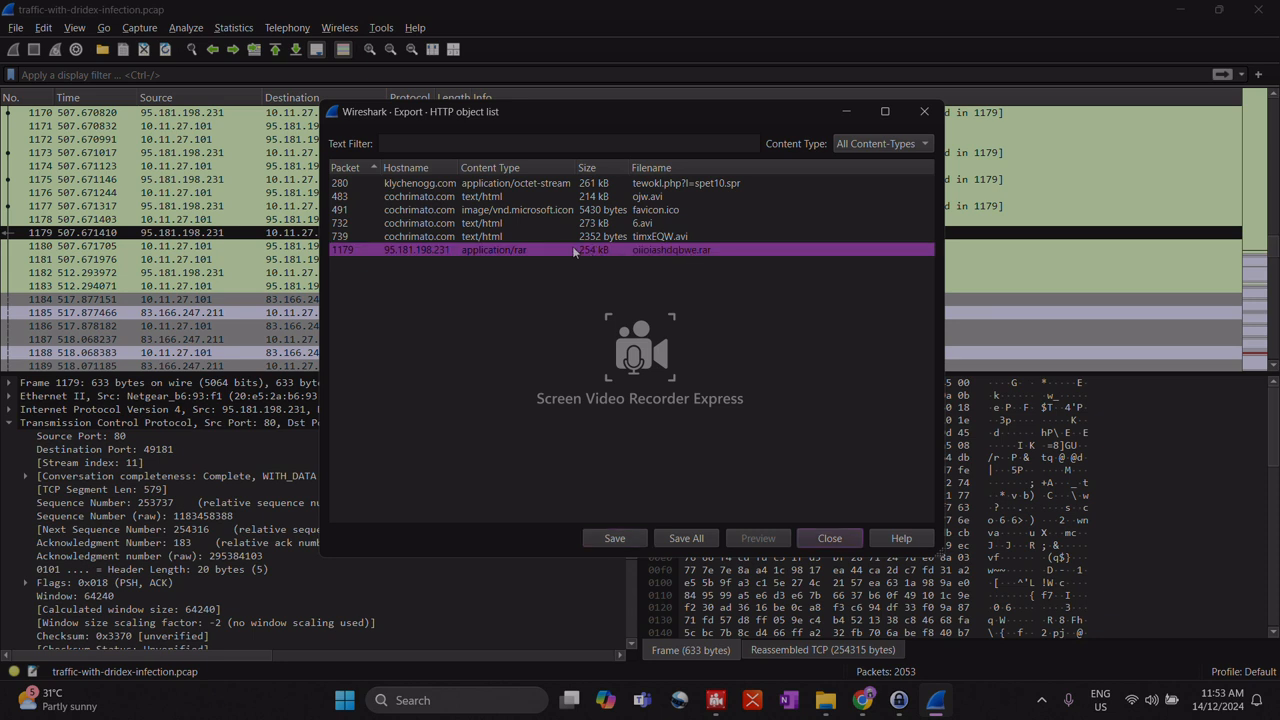
{"action": "left_click", "coordinate": [634, 538]}
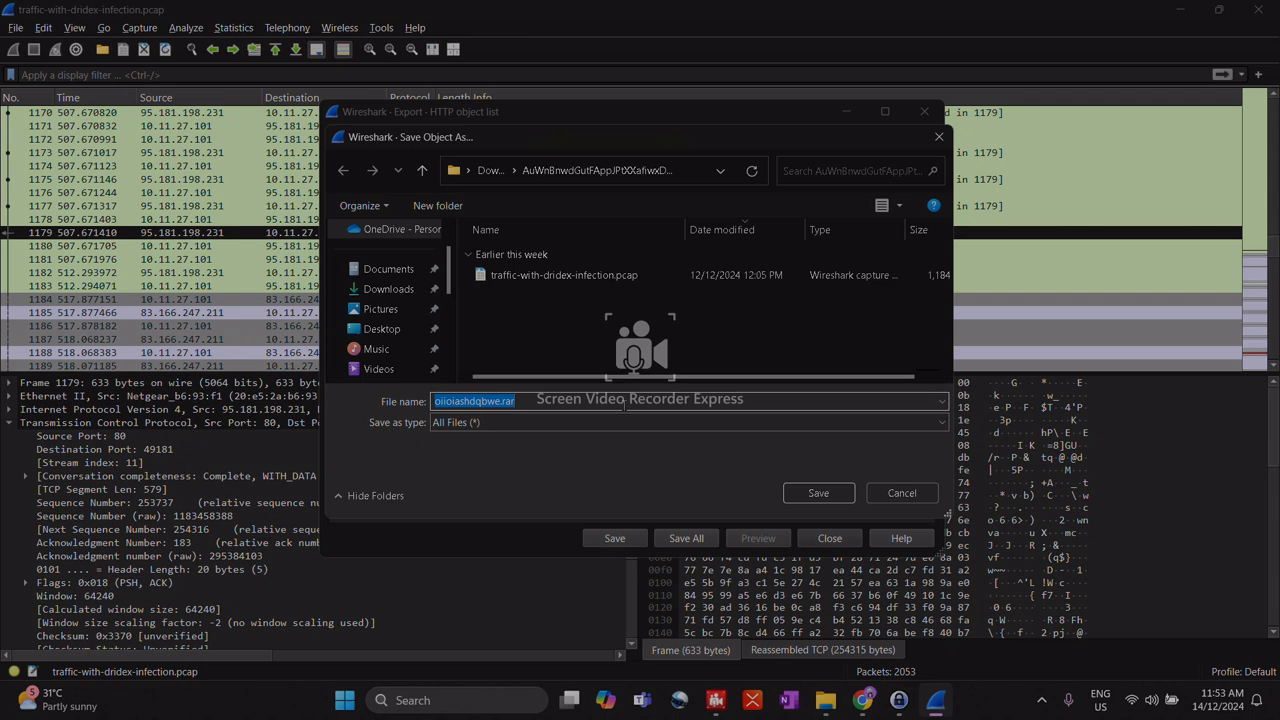
{"action": "key", "text": "alt+Tab"}
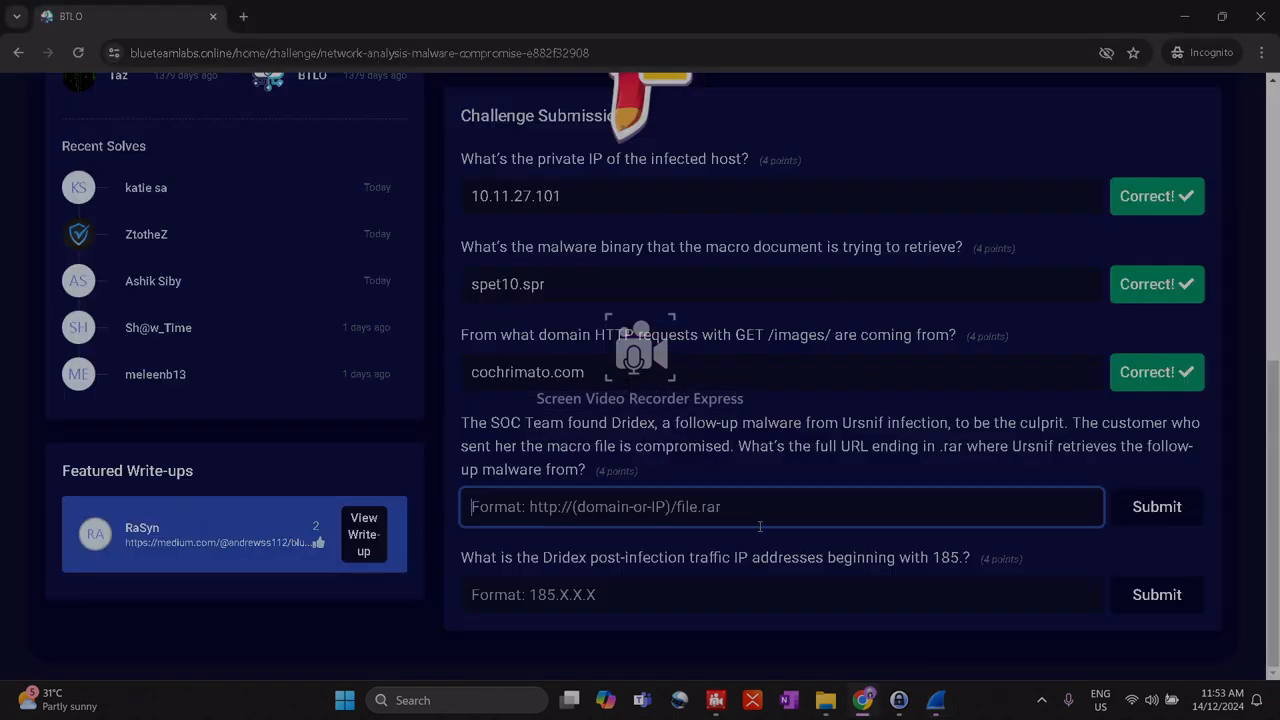
{"action": "type", "text": "http"}
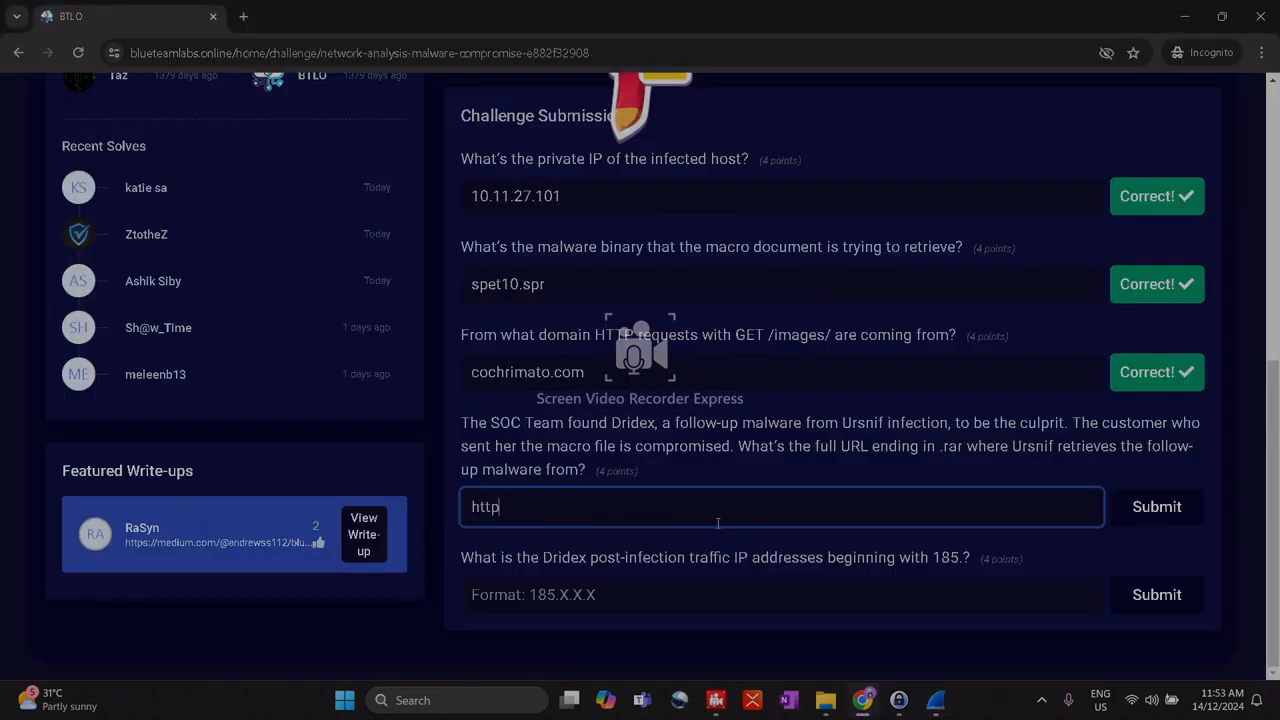
{"action": "type", "text": "://"}
{"action": "key", "text": "ctrl+a"}
{"action": "key", "text": "BackSpace"}
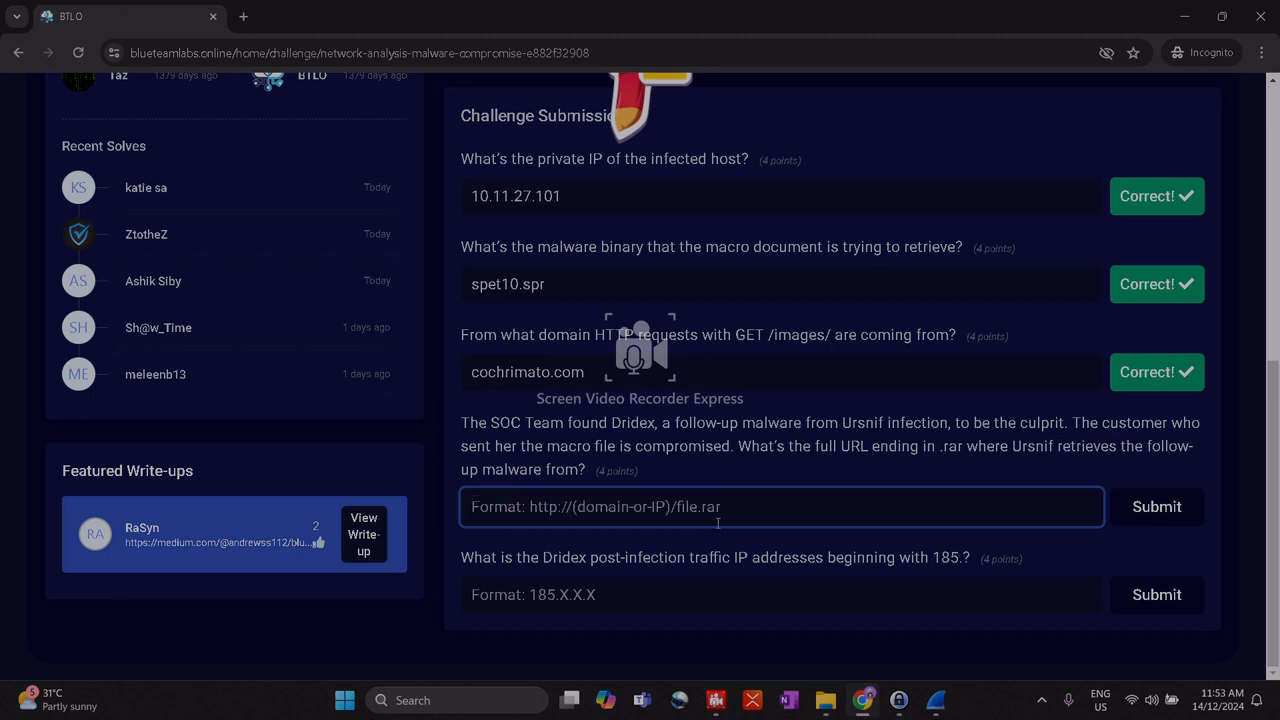
{"action": "type", "text": "htt[p"}
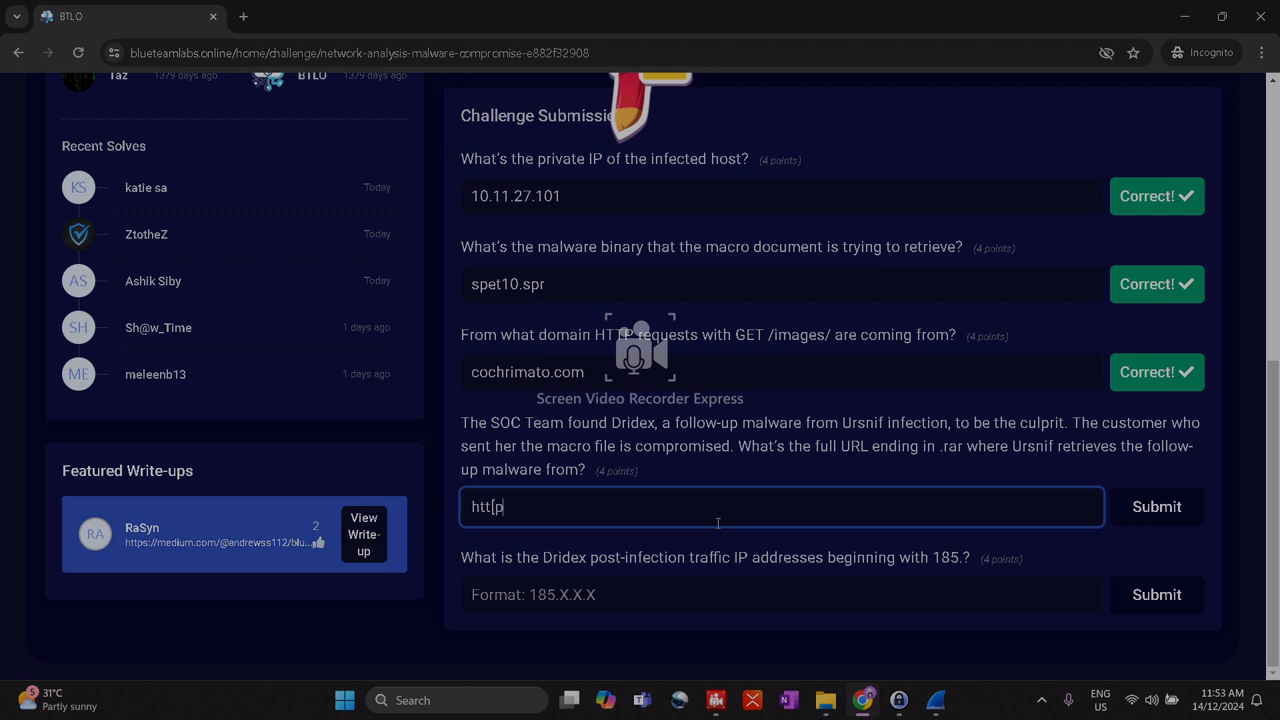
{"action": "key", "text": "BackSpace"}
{"action": "type", "text": "p:///http://"}
{"action": "key", "text": "BackSpace"}
{"action": "key", "text": "BackSpace"}
{"action": "key", "text": "BackSpace"}
{"action": "key", "text": "BackSpace"}
{"action": "key", "text": "BackSpace"}
{"action": "key", "text": "BackSpace"}
{"action": "key", "text": "BackSpace"}
{"action": "key", "text": "alt+Tab"}
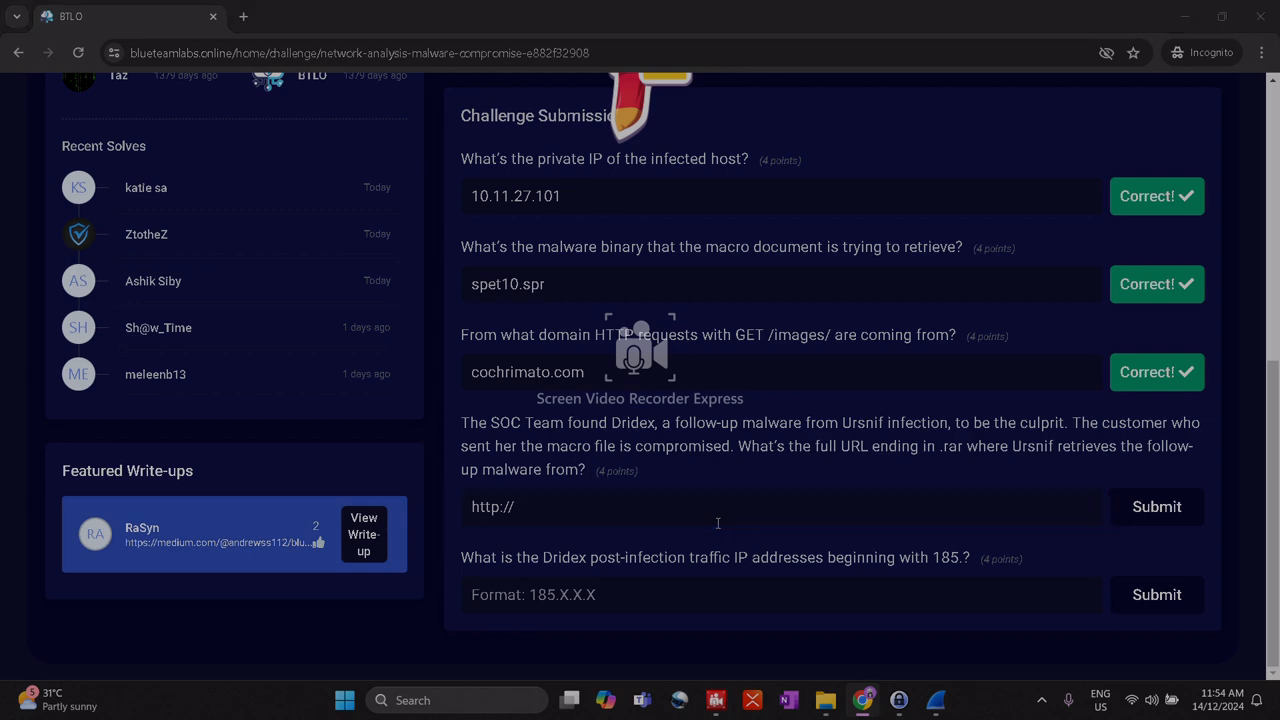
{"action": "key", "text": "alt+Tab"}
{"action": "type", "text": "/"}
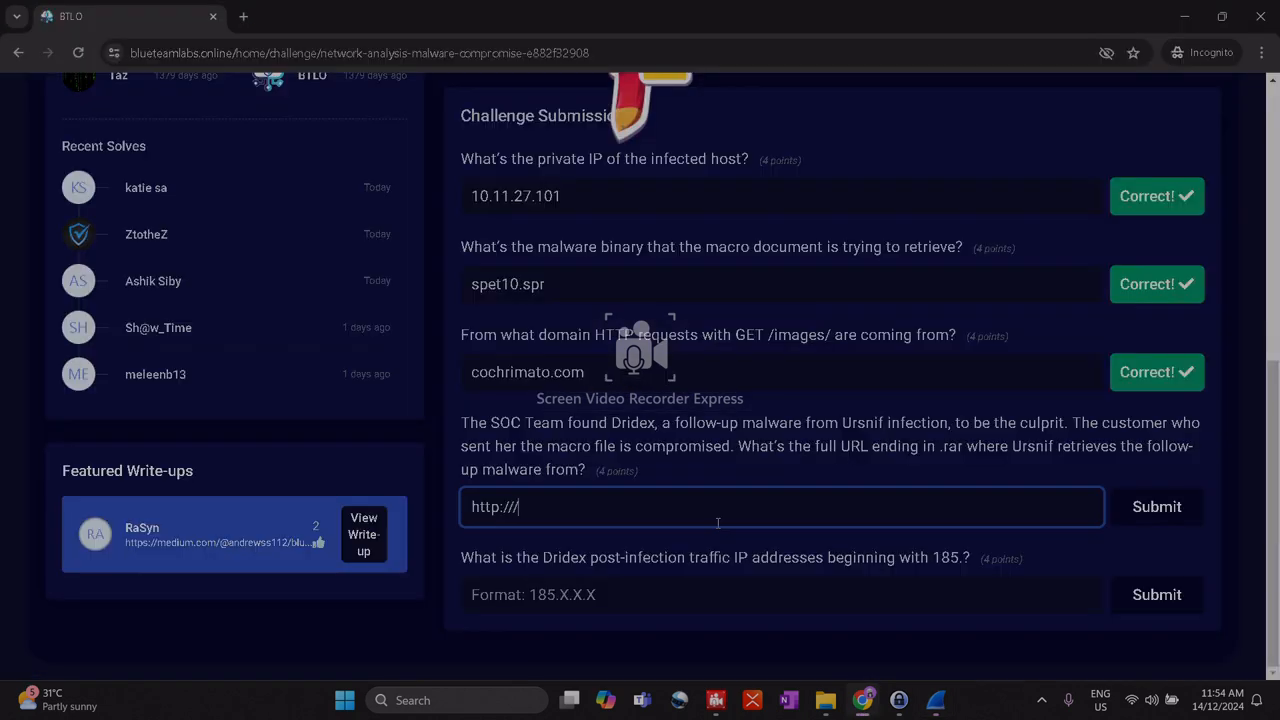
{"action": "type", "text": "oiioiashdqbwe.rar"}
Cancel Wireshark's Save Object As dialog and return to the challenge page in Chrome.
{"action": "key", "text": "alt+Tab"}
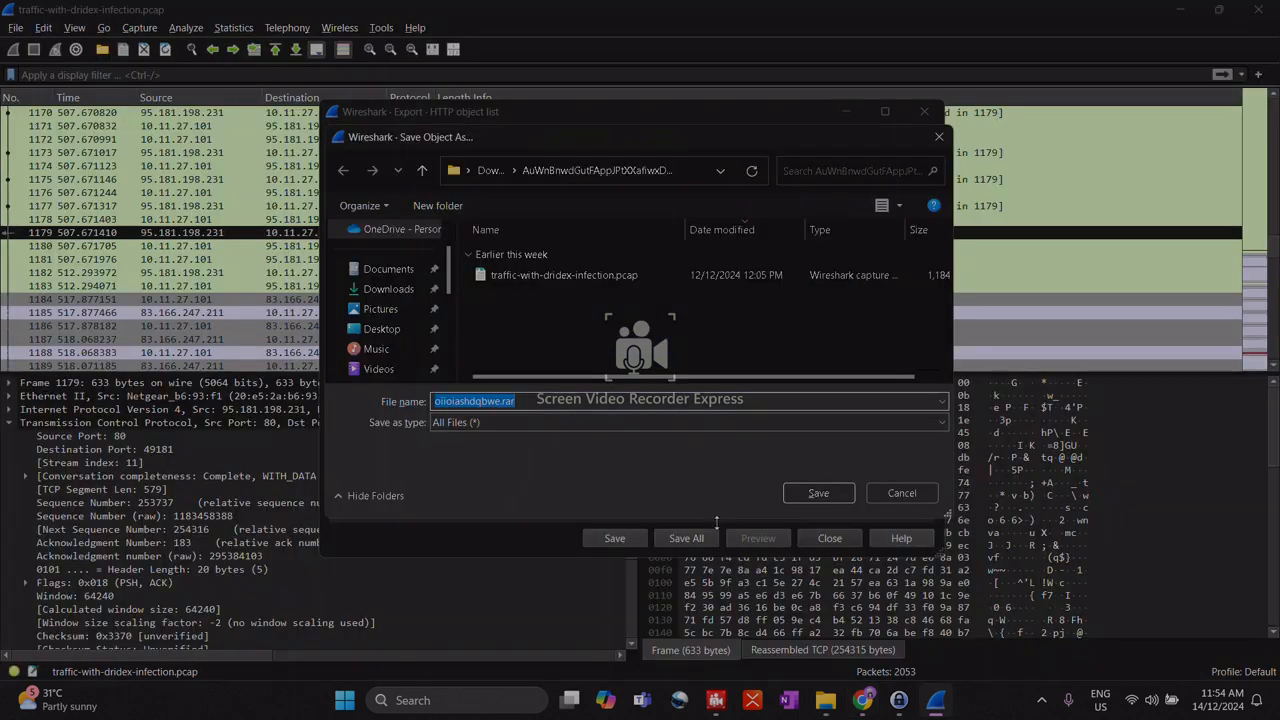
{"action": "left_click", "coordinate": [900, 491]}
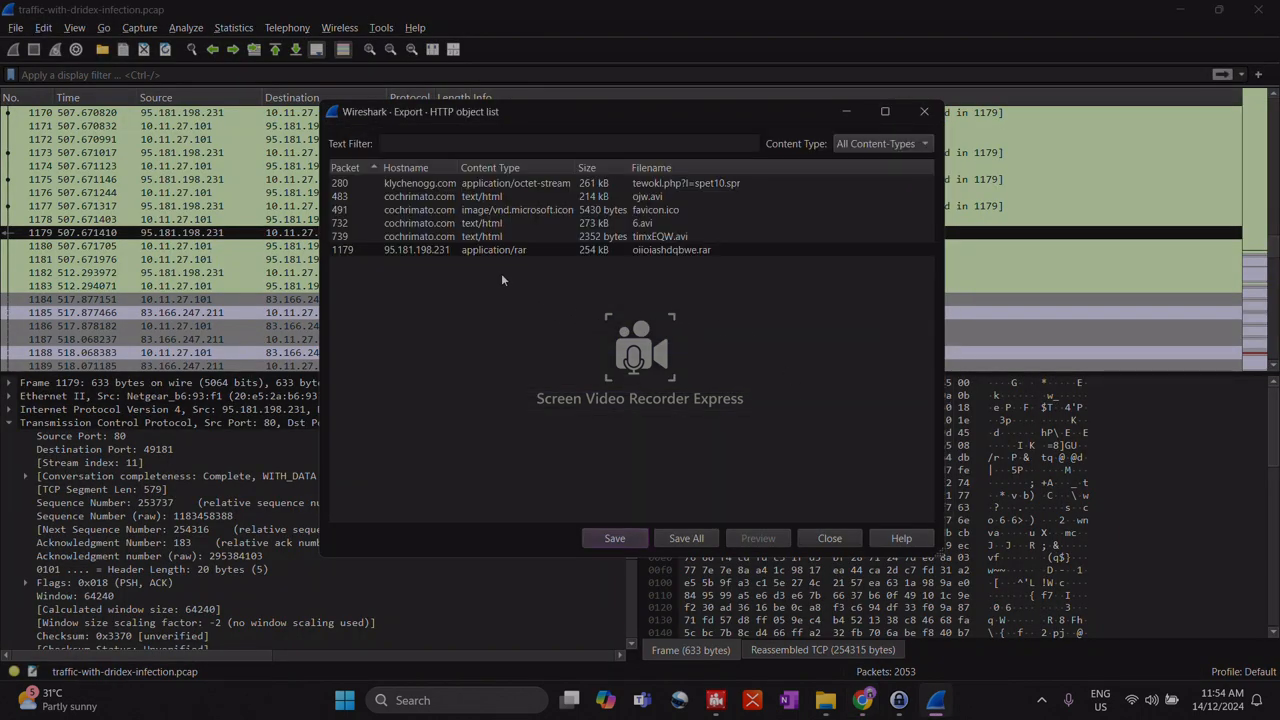
{"action": "key", "text": "alt+Tab"}
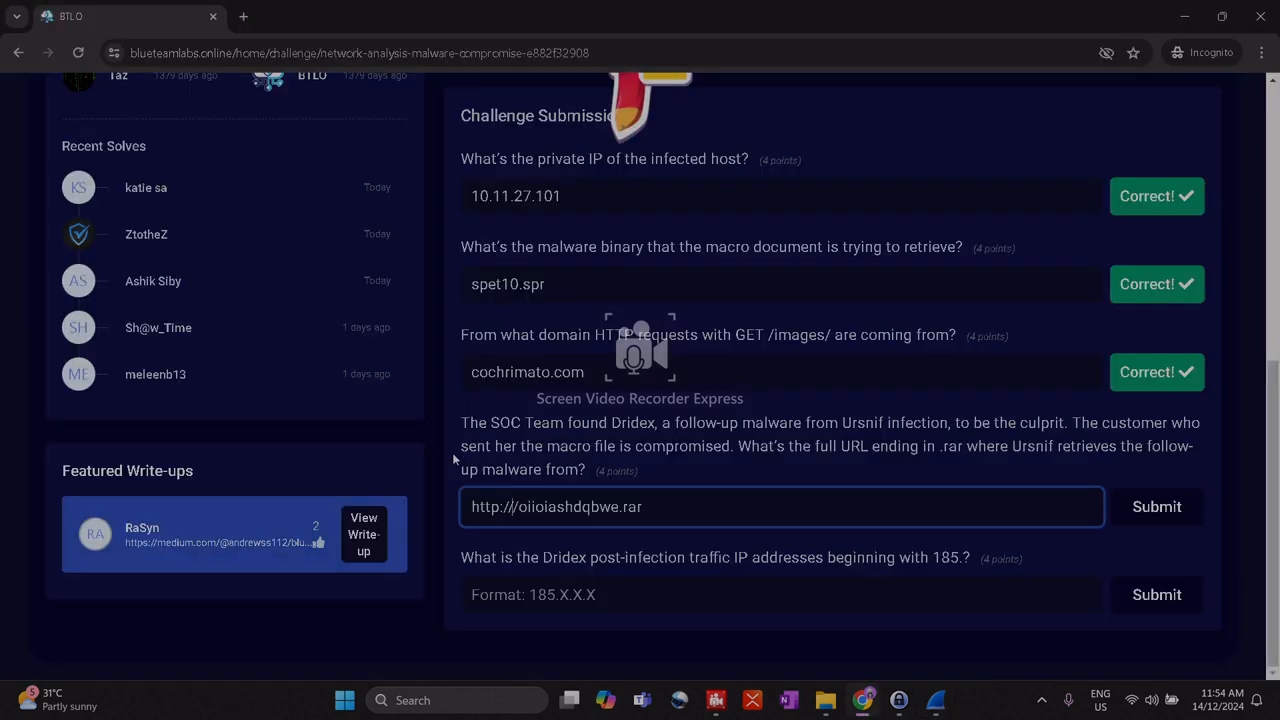
{"action": "type", "text": "95.181"}
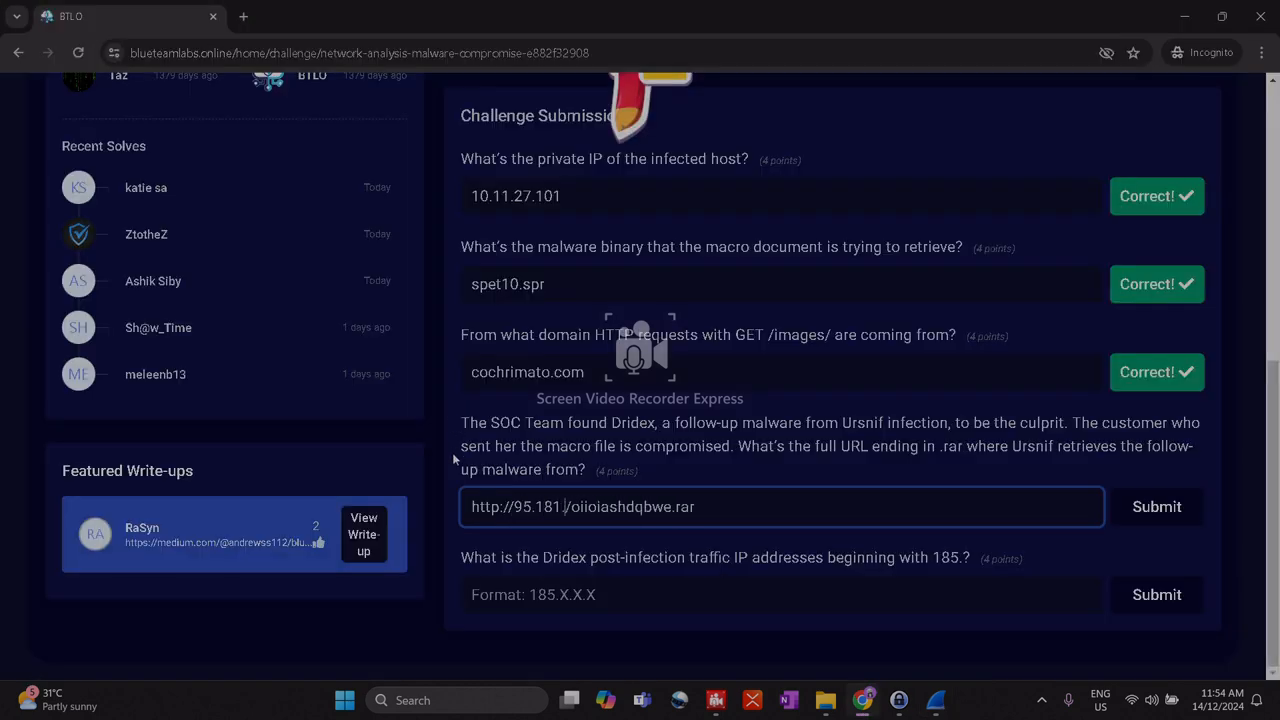
{"action": "type", "text": ".198.231"}
{"action": "key", "text": "alt+Tab"}
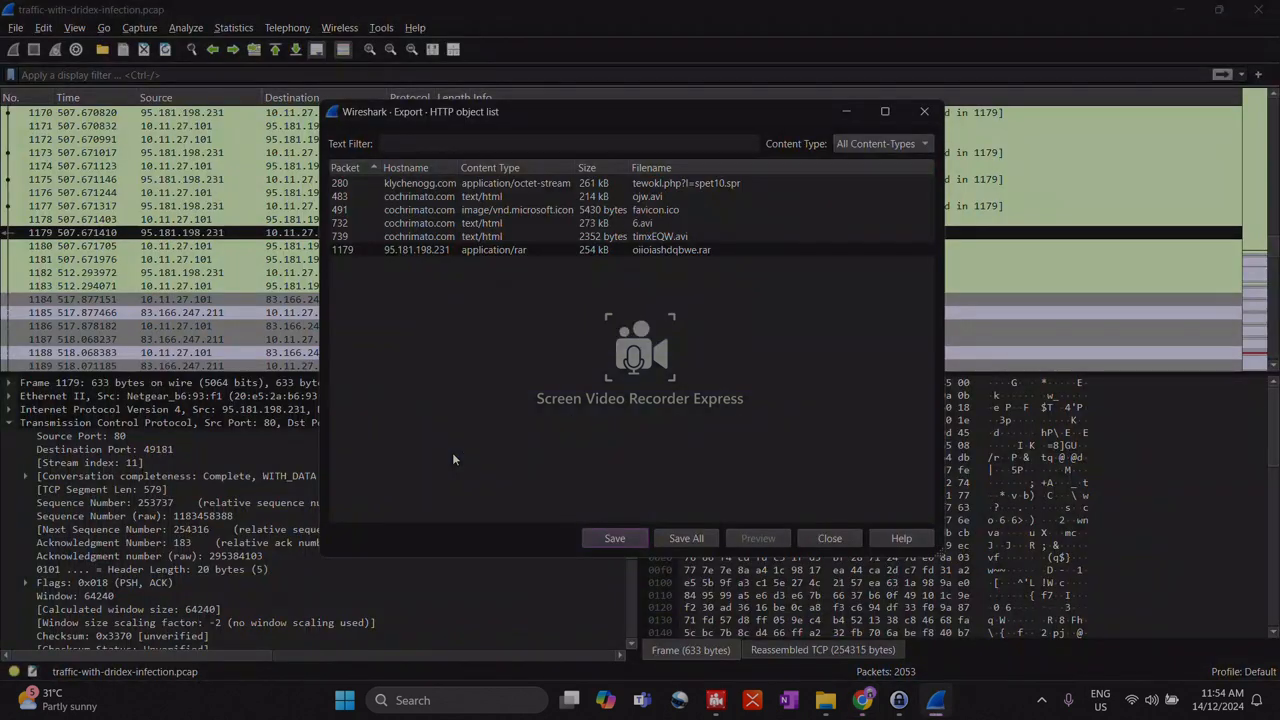
{"action": "key", "text": "alt+Tab"}
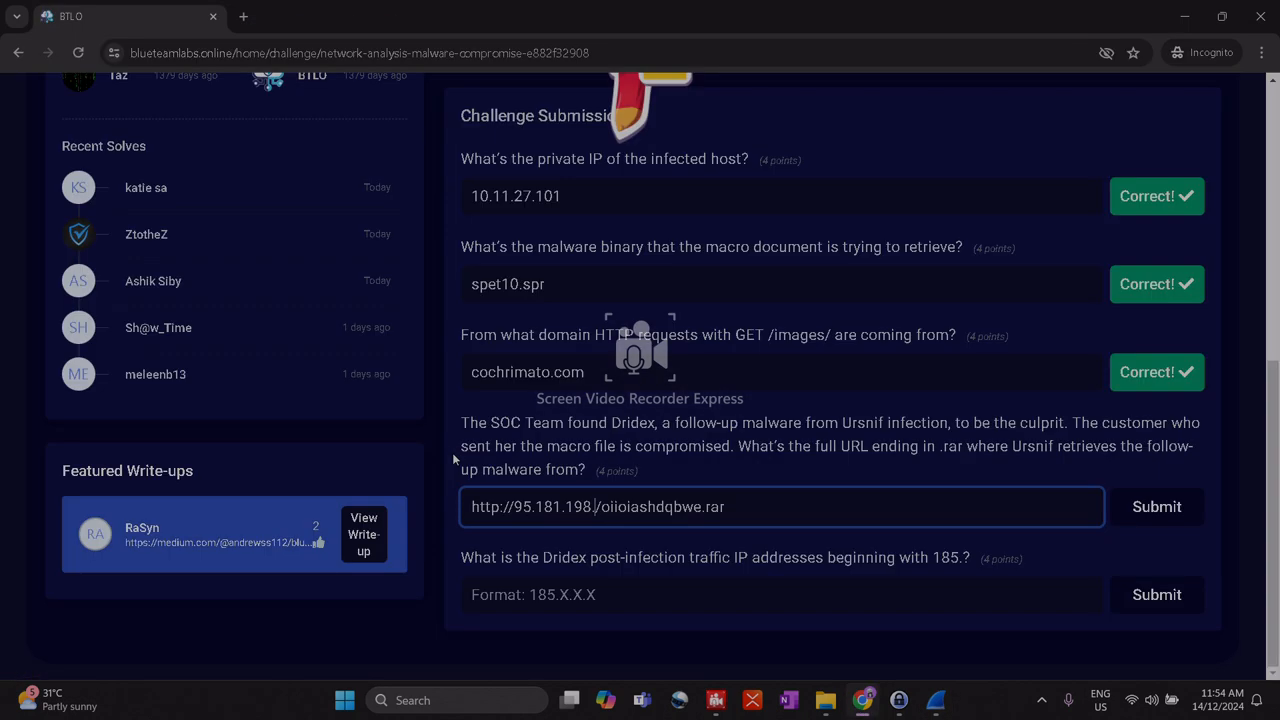
{"action": "type", "text": "231"}
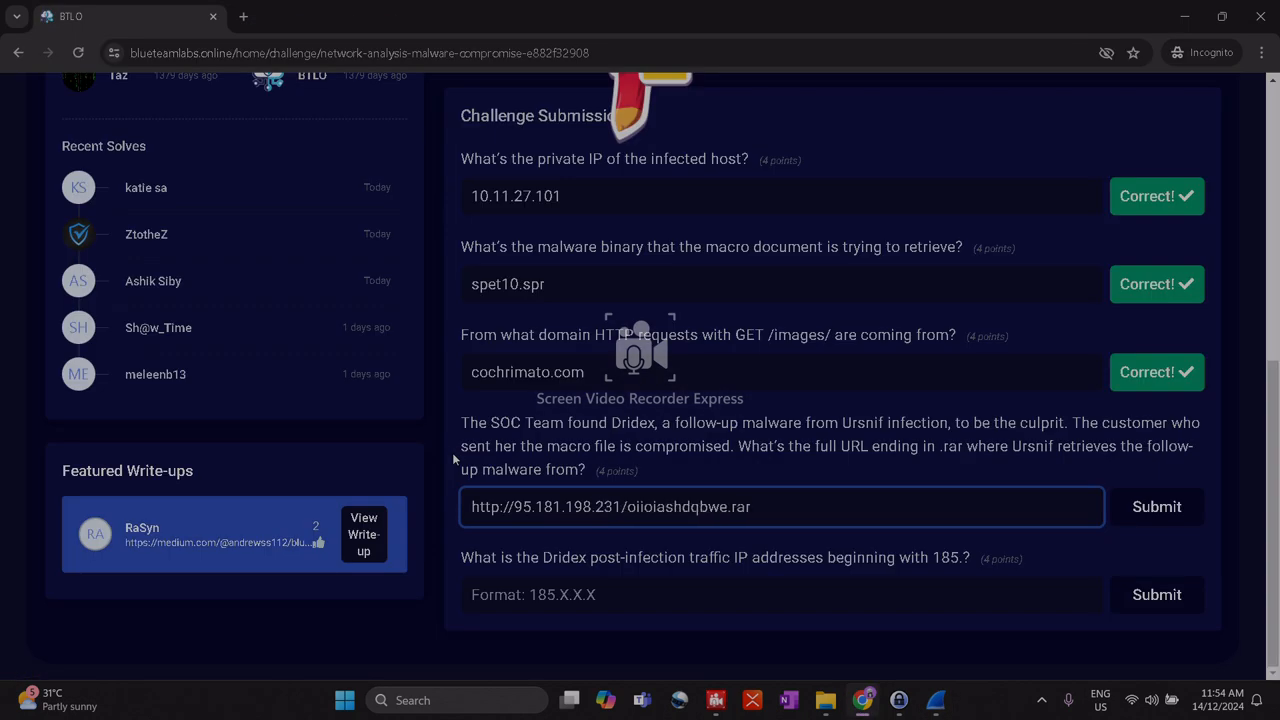
{"action": "key", "text": "Return"}
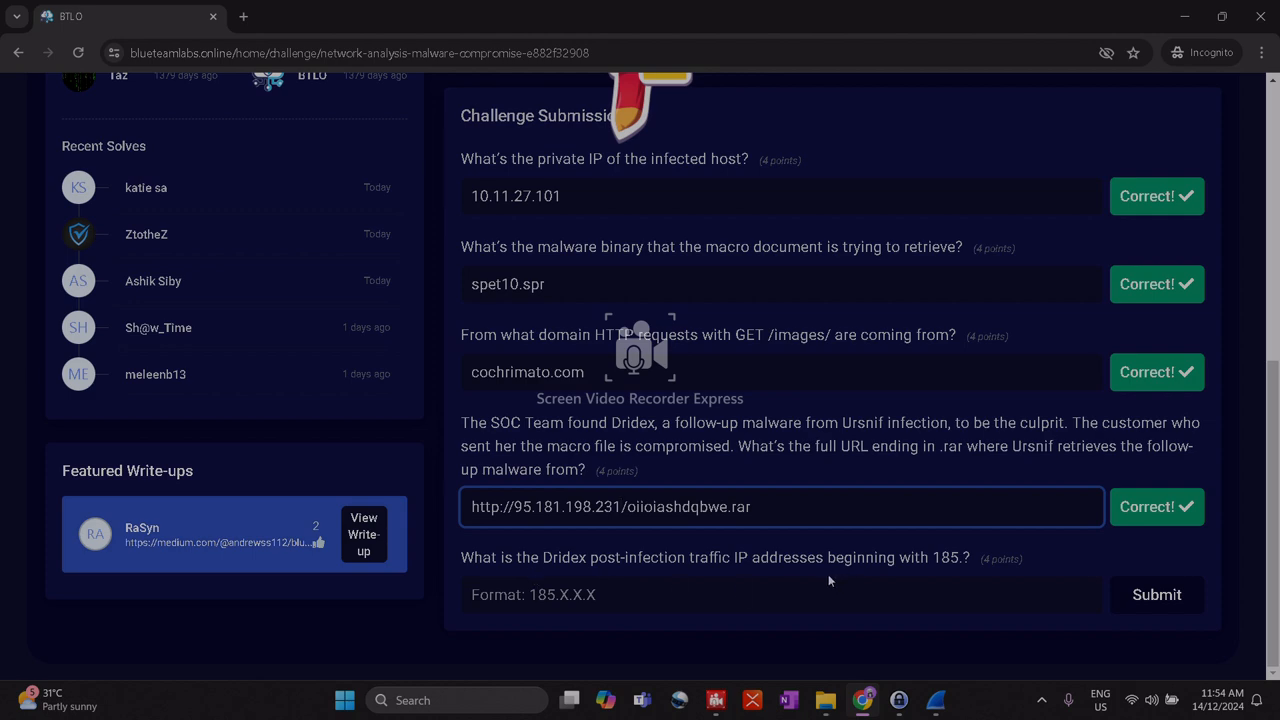
Switch to Wireshark, close the HTTP export object list and show the capture's IPv4 endpoint statistics.
{"action": "key", "text": "alt+Tab"}
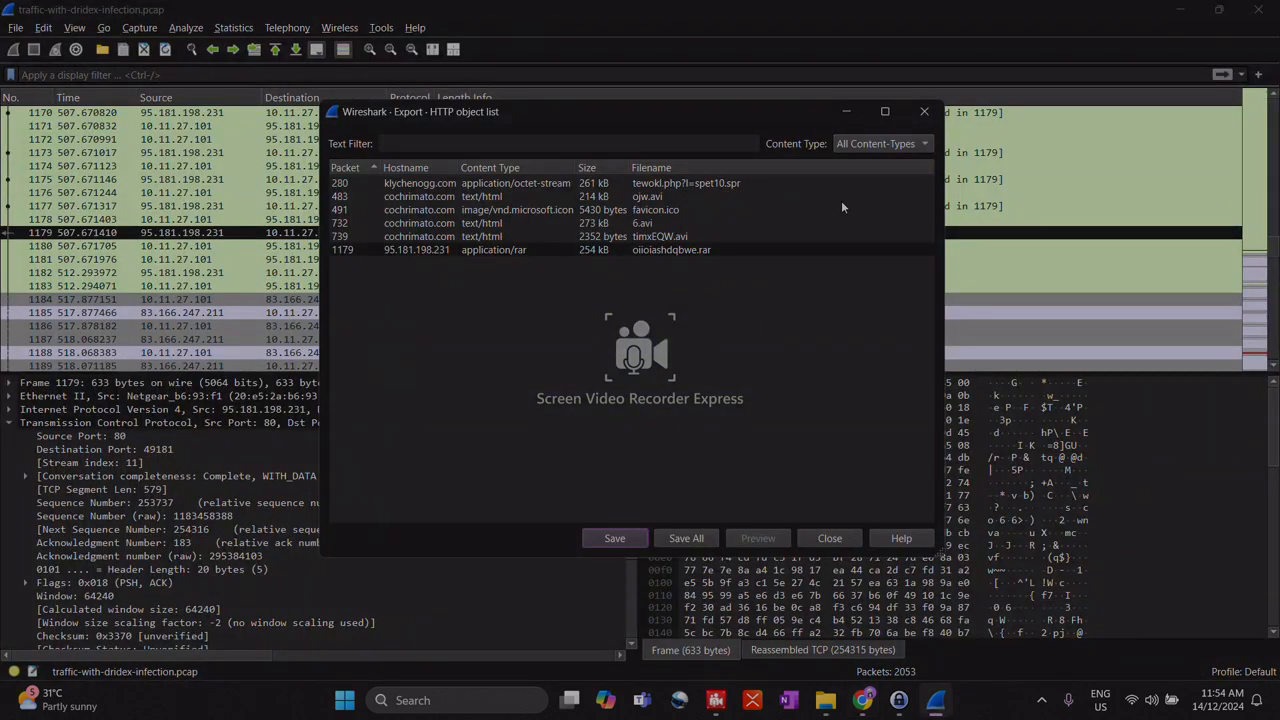
{"action": "left_click", "coordinate": [924, 112]}
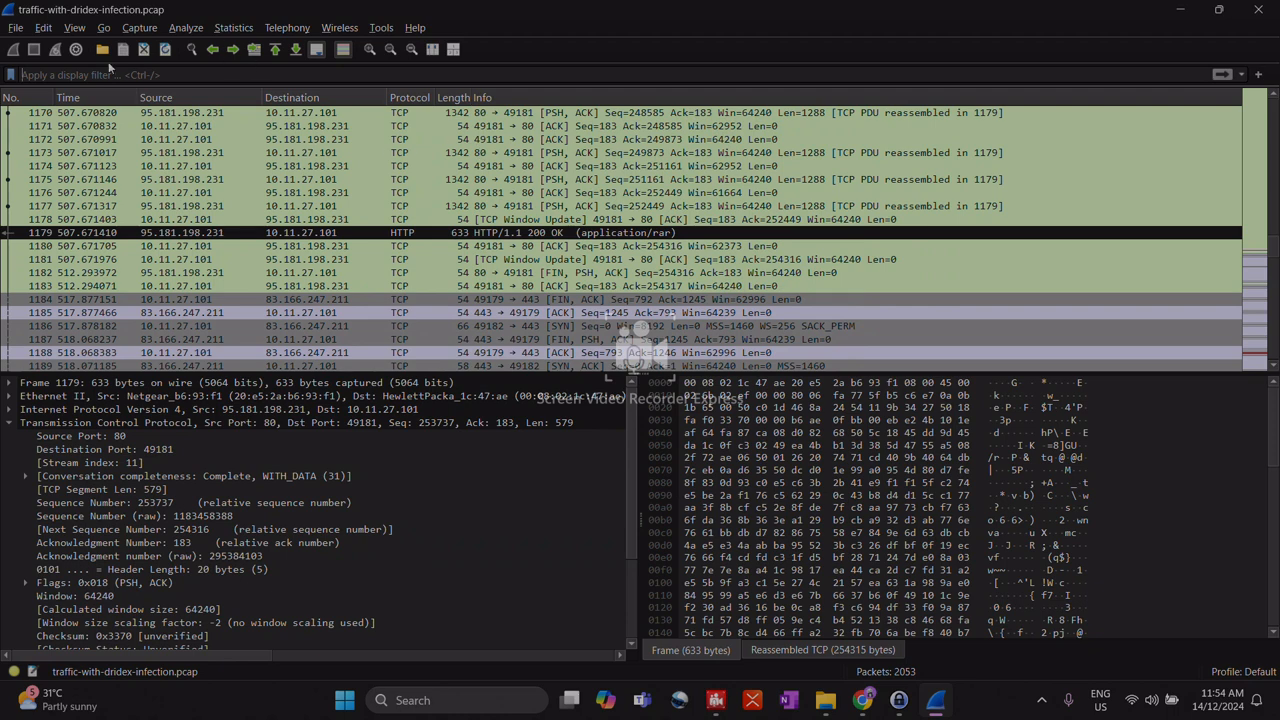
{"action": "left_click", "coordinate": [230, 33]}
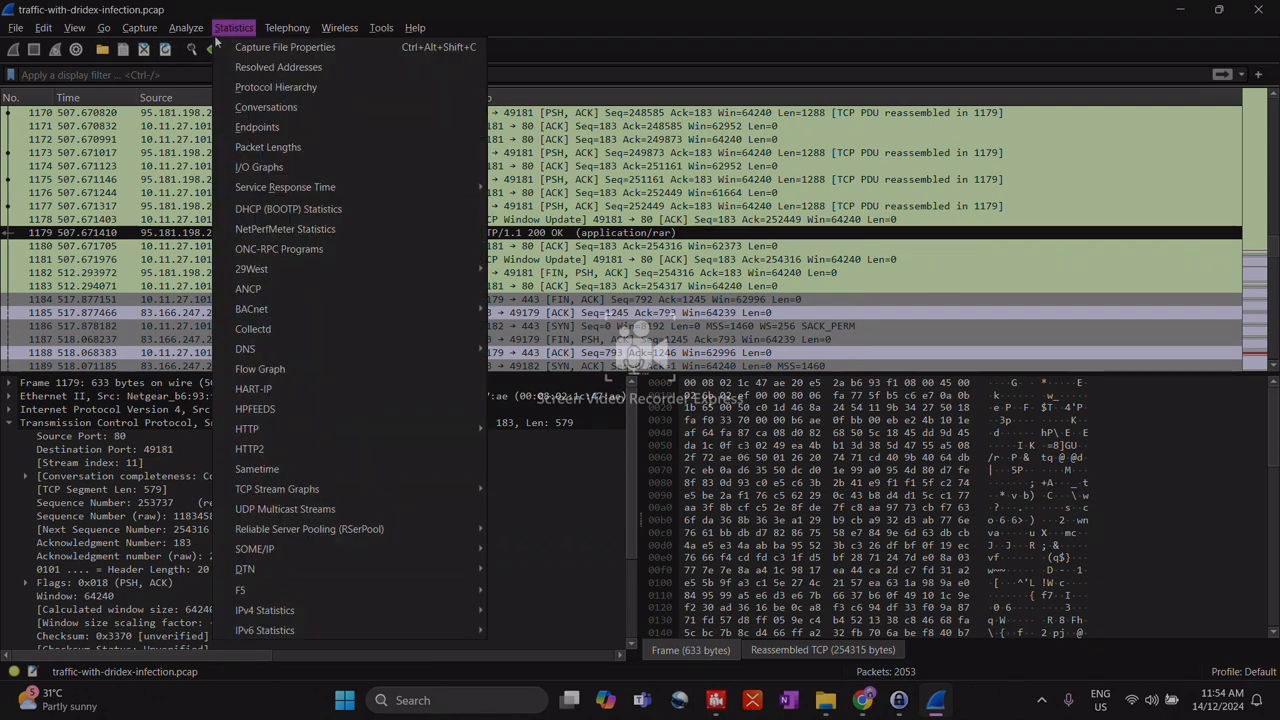
{"action": "left_click", "coordinate": [255, 127]}
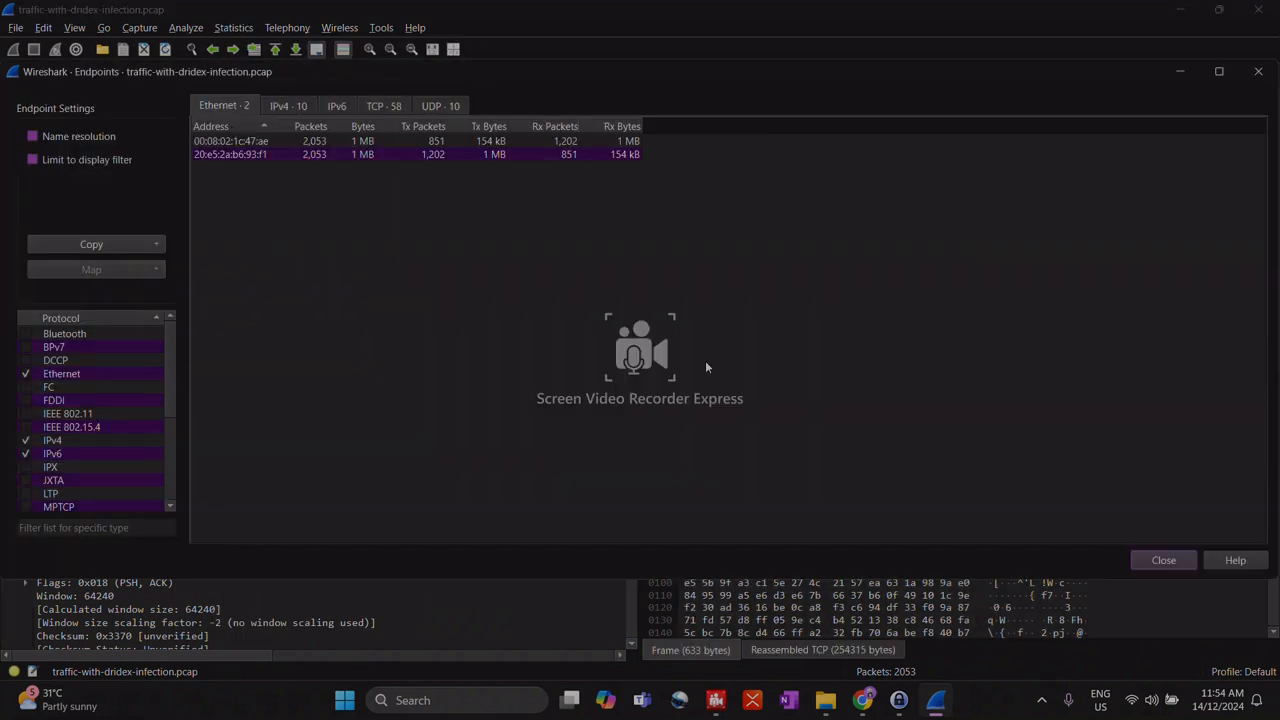
{"action": "left_click", "coordinate": [289, 106]}
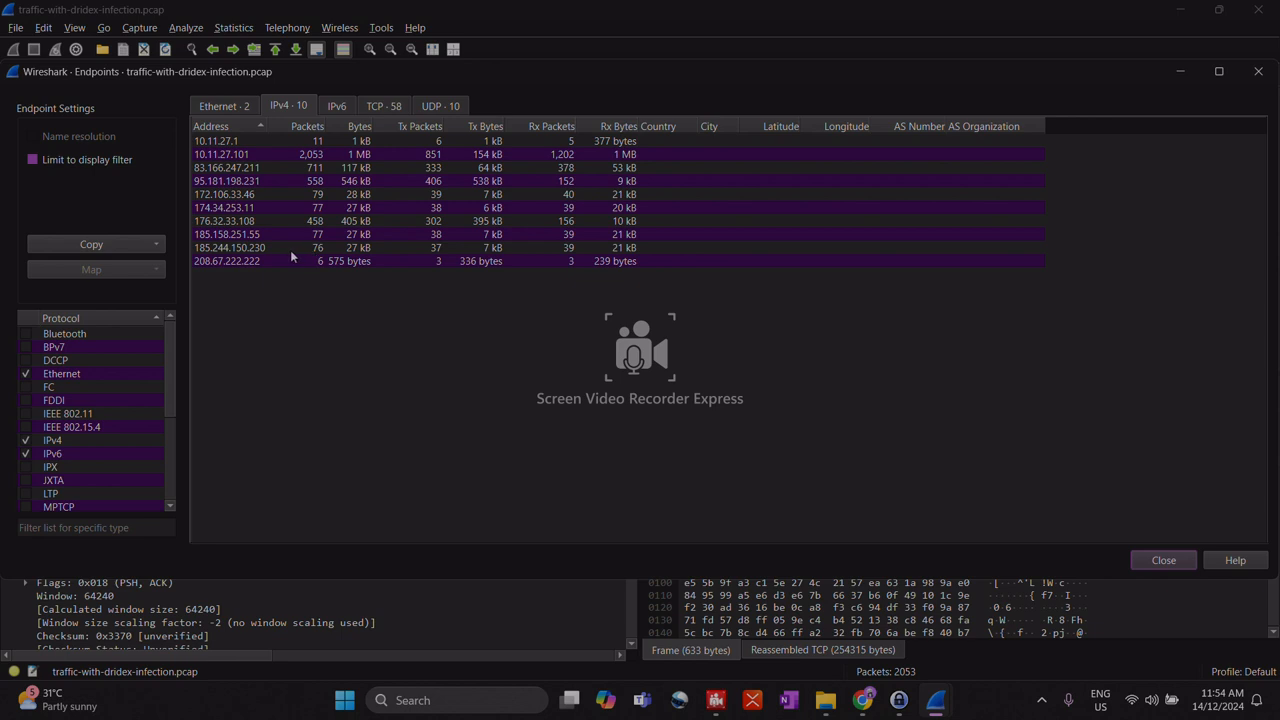
Apply the endpoint 185.158.251.55 as the display filter and minimise the Endpoints window.
{"action": "right_click", "coordinate": [250, 236]}
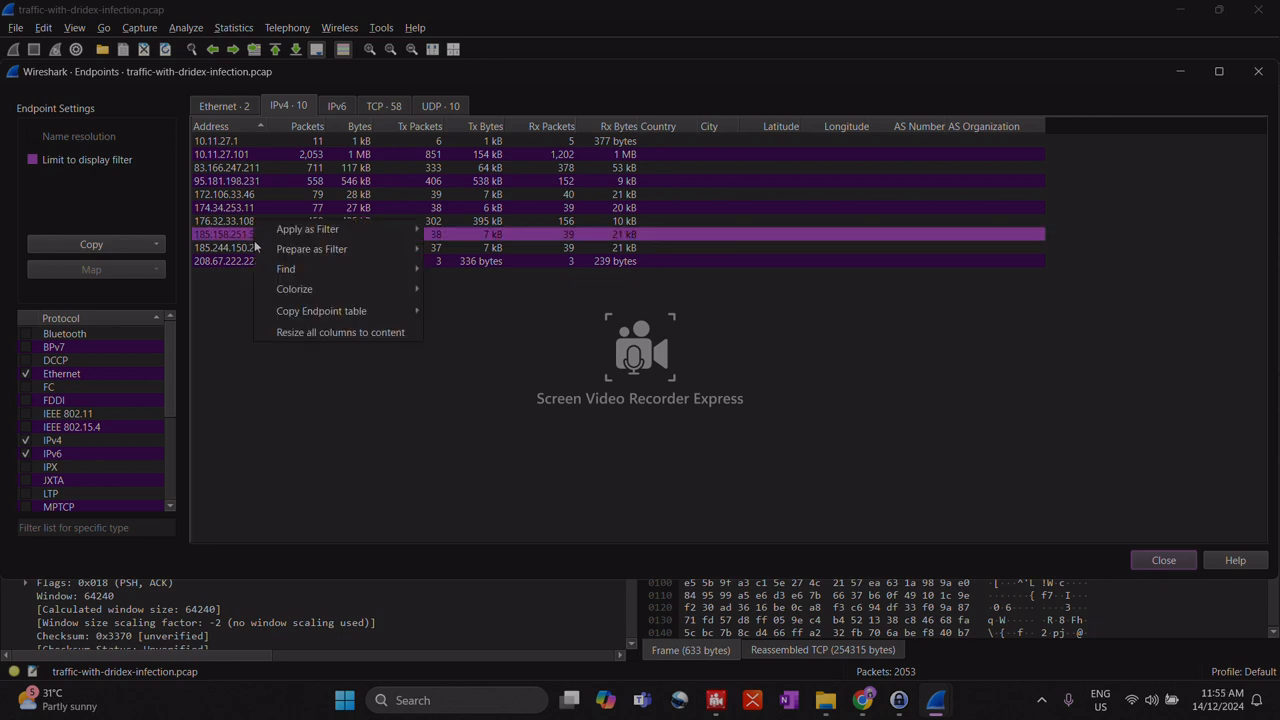
{"action": "mouse_move", "coordinate": [358, 234]}
{"action": "mouse_move", "coordinate": [378, 230]}
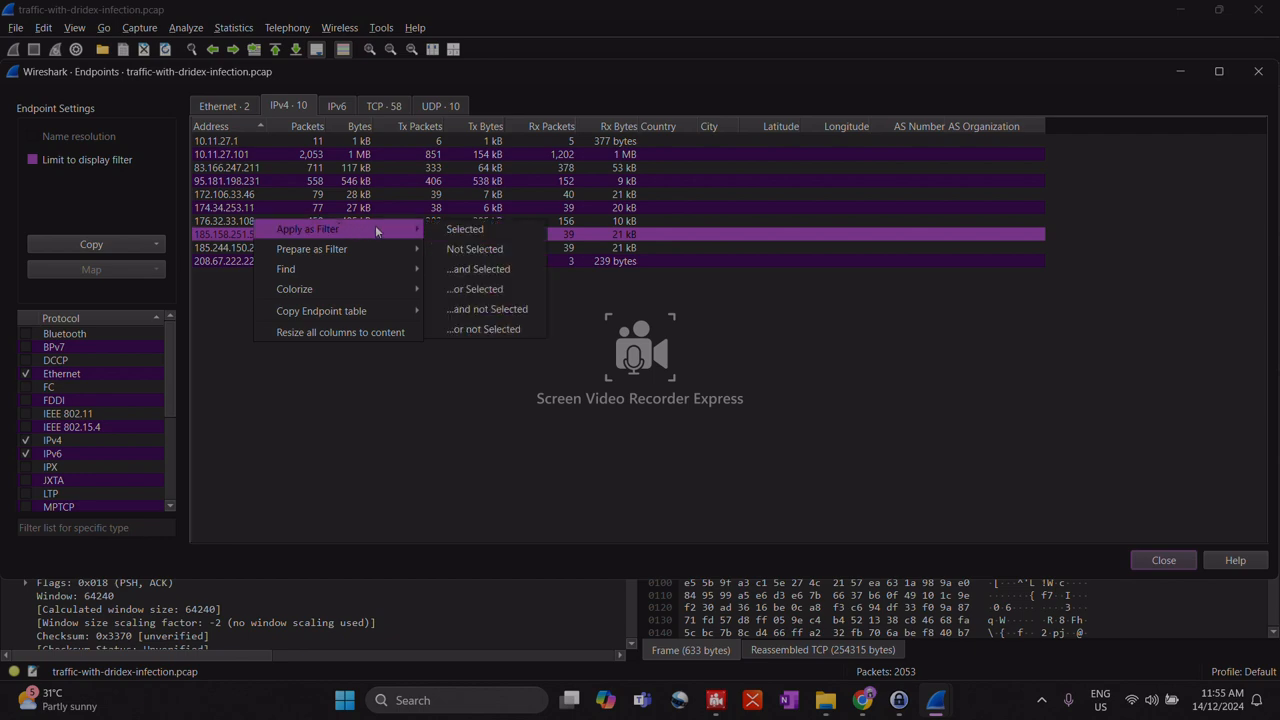
{"action": "left_click", "coordinate": [465, 232]}
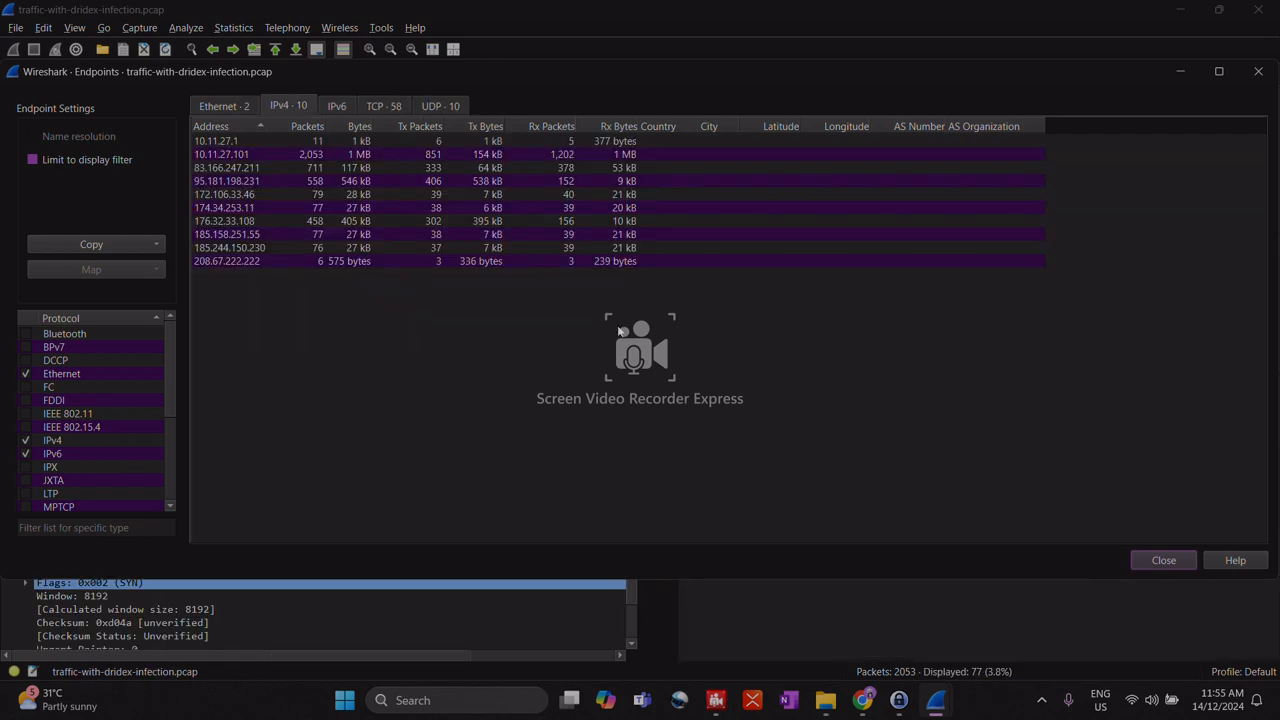
{"action": "left_click", "coordinate": [1180, 71]}
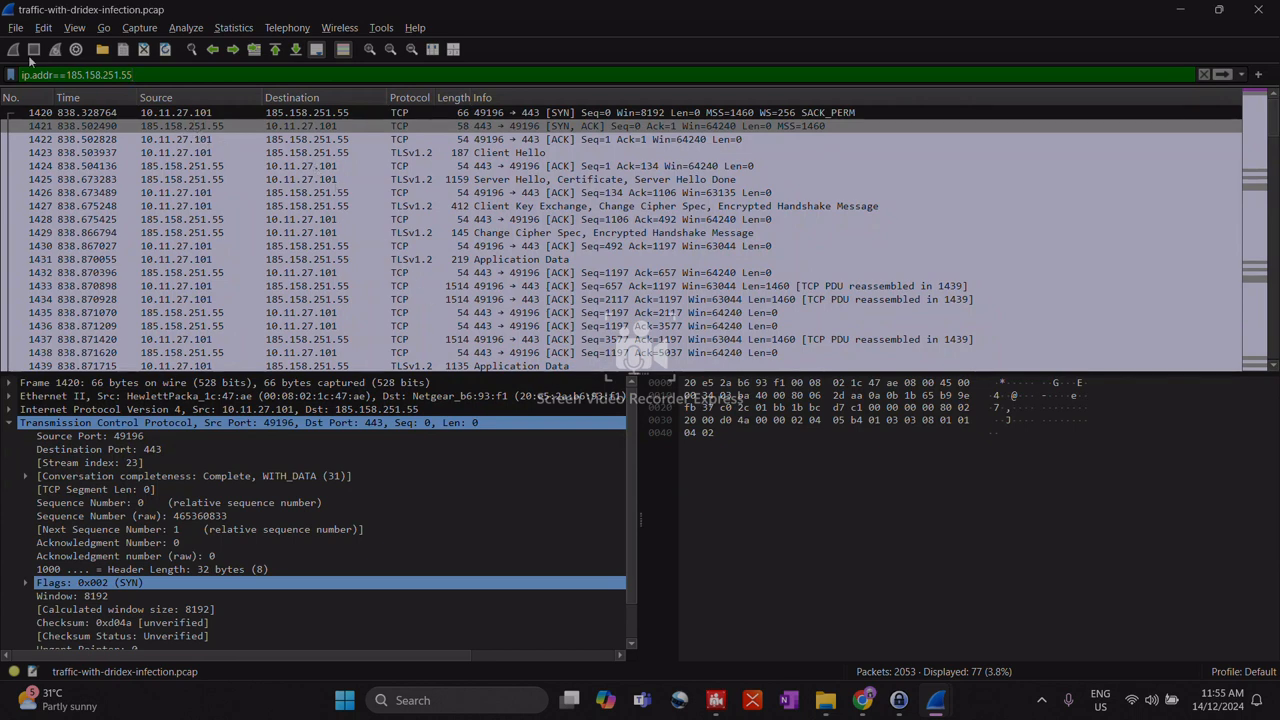
Copy 185.158.251.55 from the display filter and try submitting it in Chrome as the Dridex post-infection IP answer.
{"action": "left_click_drag", "start_coordinate": [66, 75], "coordinate": [134, 75]}
{"action": "key", "text": "ctrl+c"}
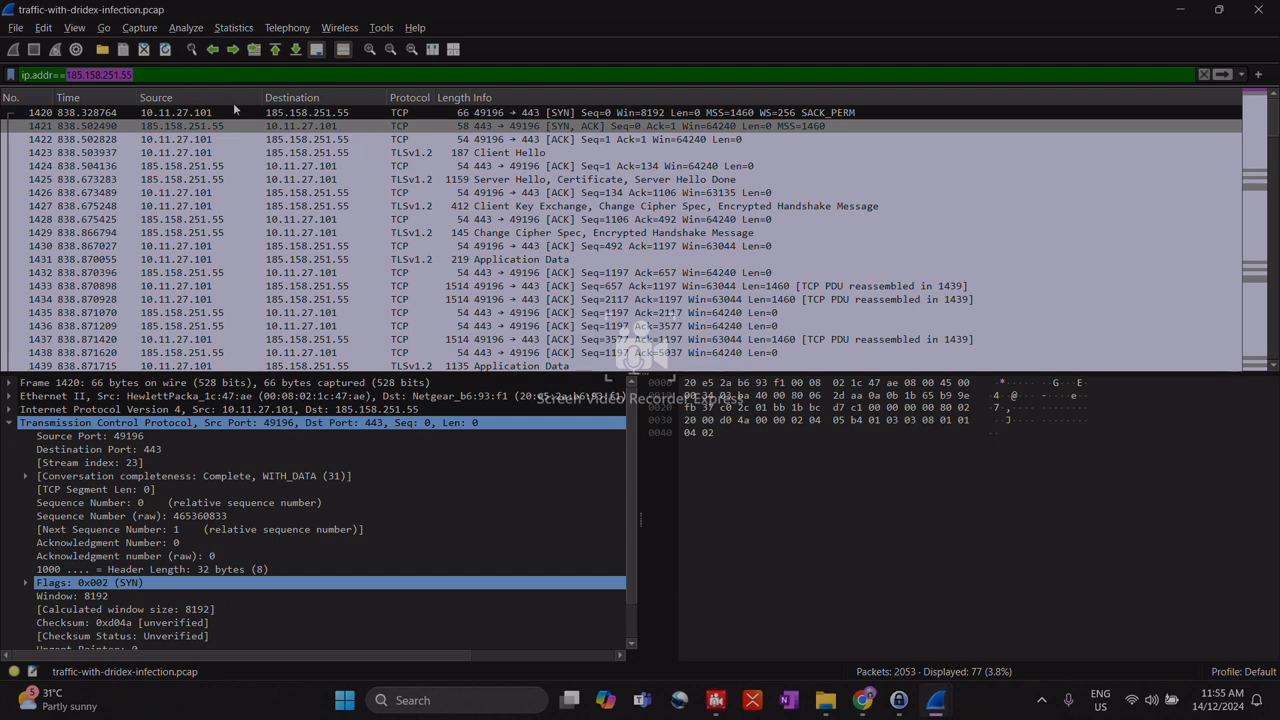
{"action": "key", "text": "alt+Tab"}
{"action": "key", "text": "alt+Tab"}
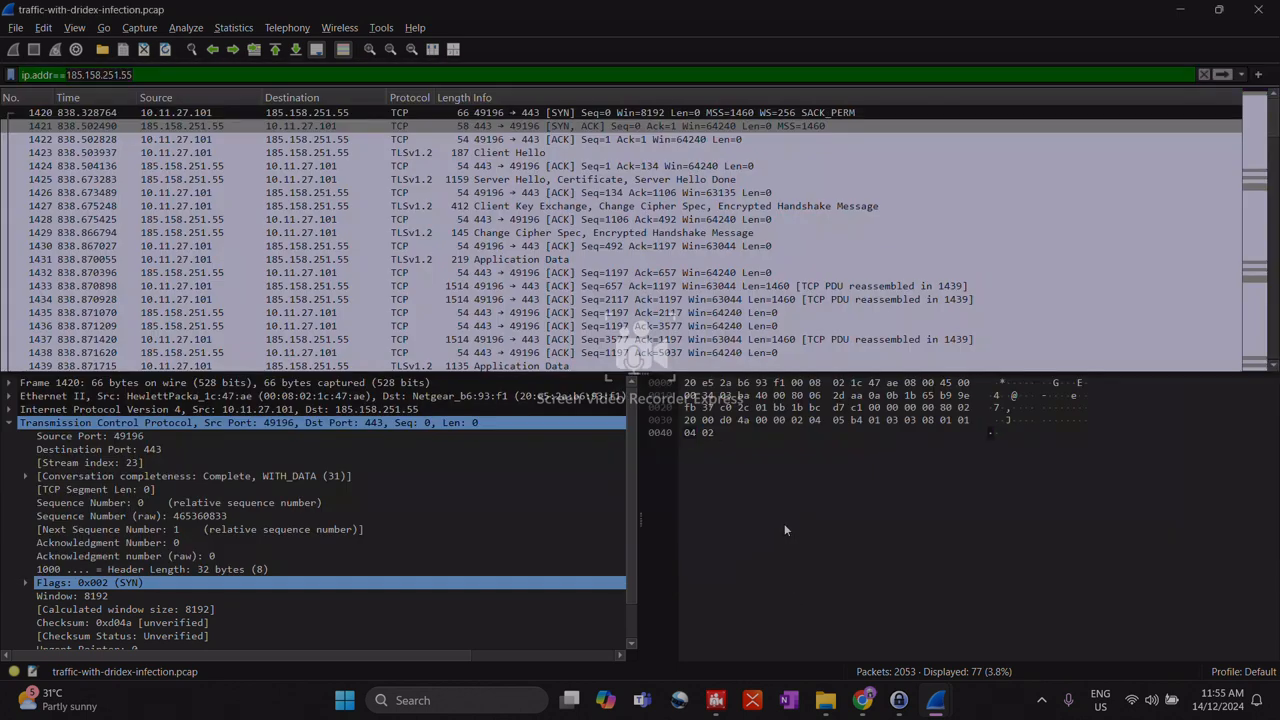
{"action": "key", "text": "alt+Tab"}
{"action": "key", "text": "Tab"}
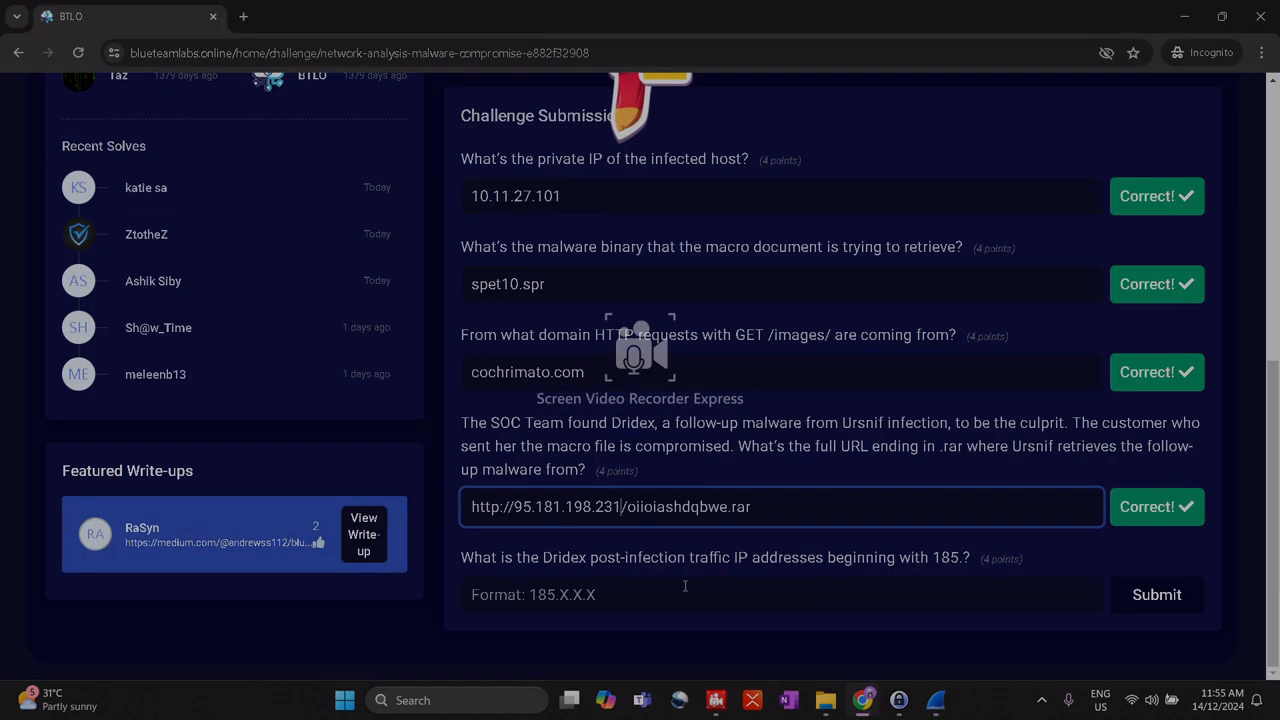
{"action": "left_click", "coordinate": [685, 586]}
{"action": "key", "text": "ctrl+v"}
{"action": "left_click", "coordinate": [1148, 610]}
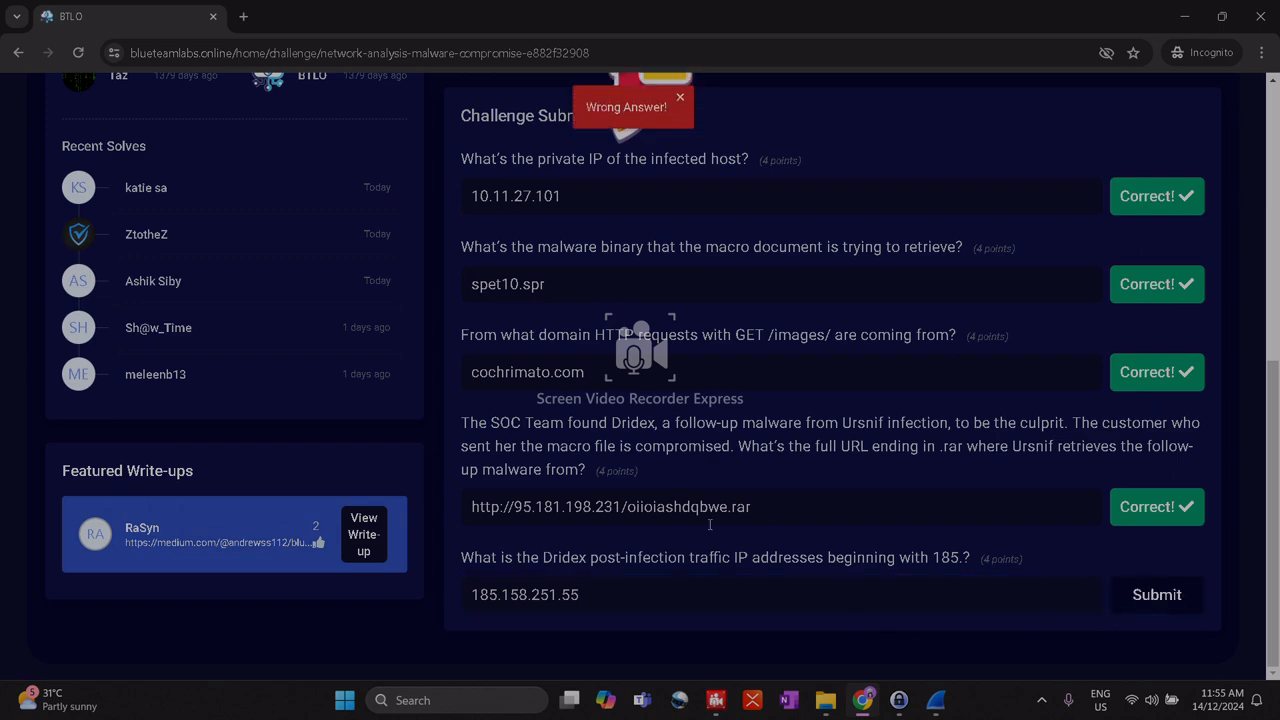
Return to Wireshark's Endpoints window, apply 185.244.150.230 as the display filter and bring the main capture window forward.
{"action": "key", "text": "alt+Tab"}
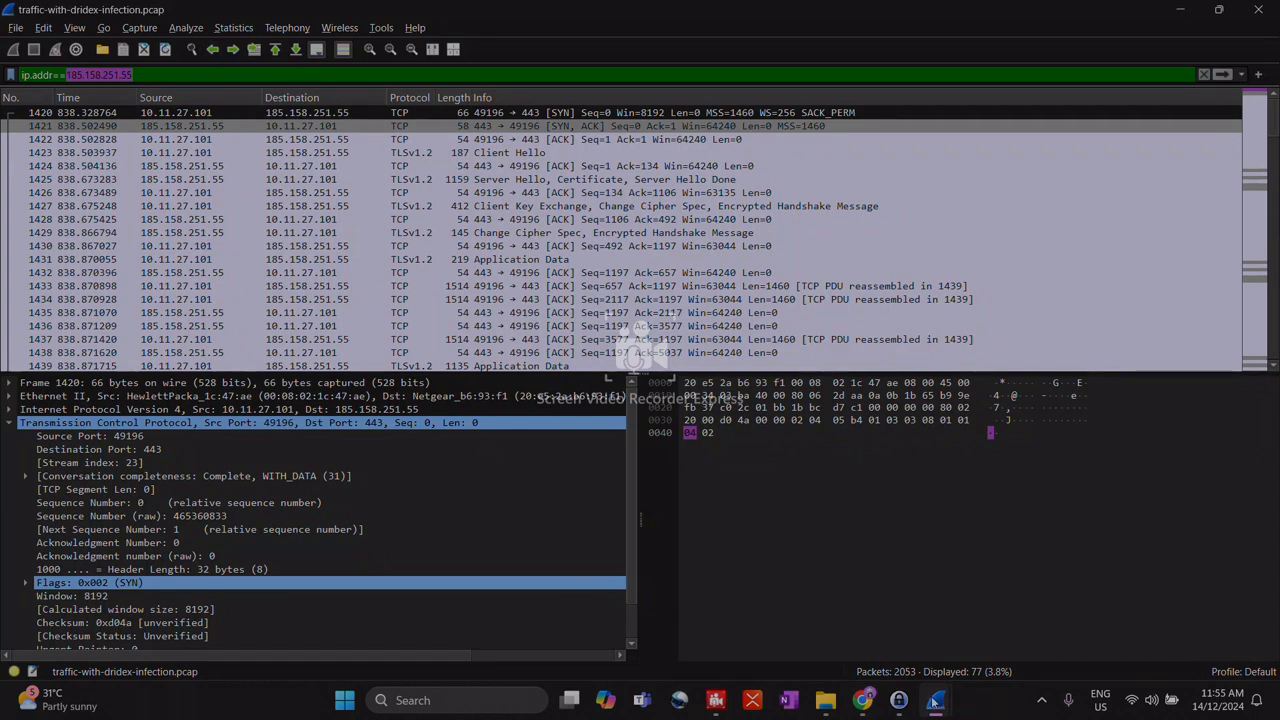
{"action": "mouse_move", "coordinate": [934, 703]}
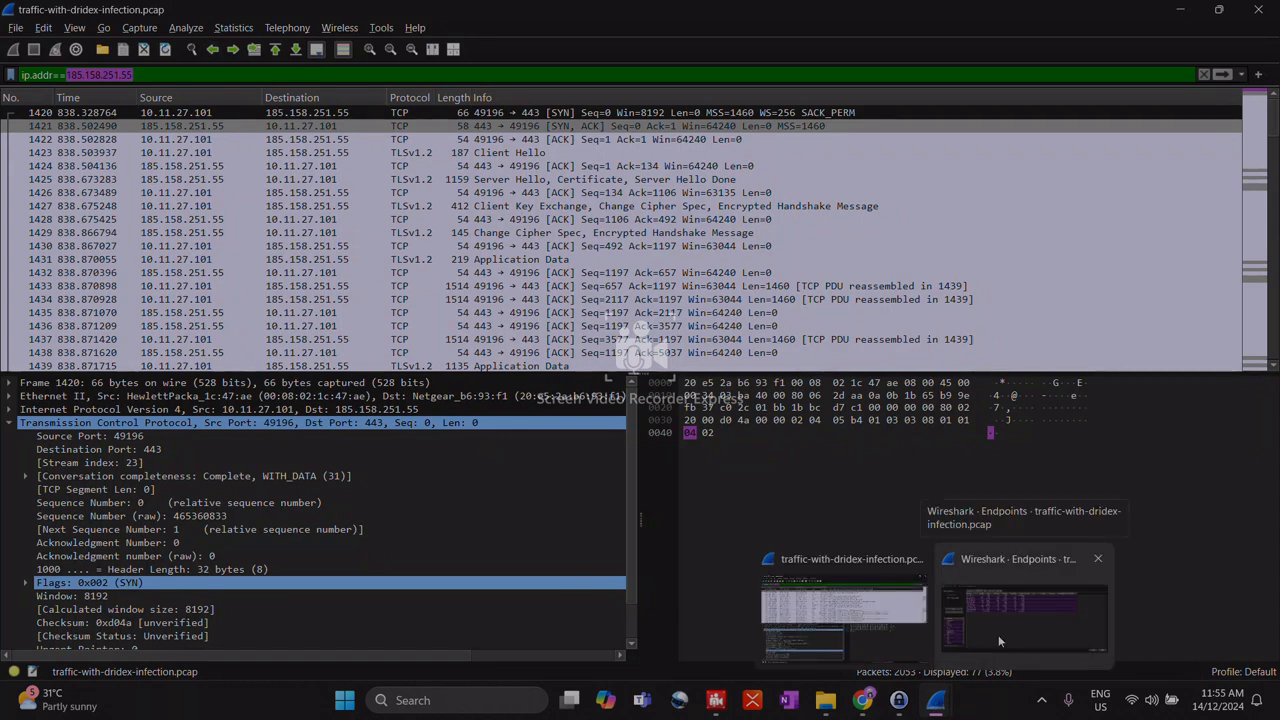
{"action": "left_click", "coordinate": [998, 635]}
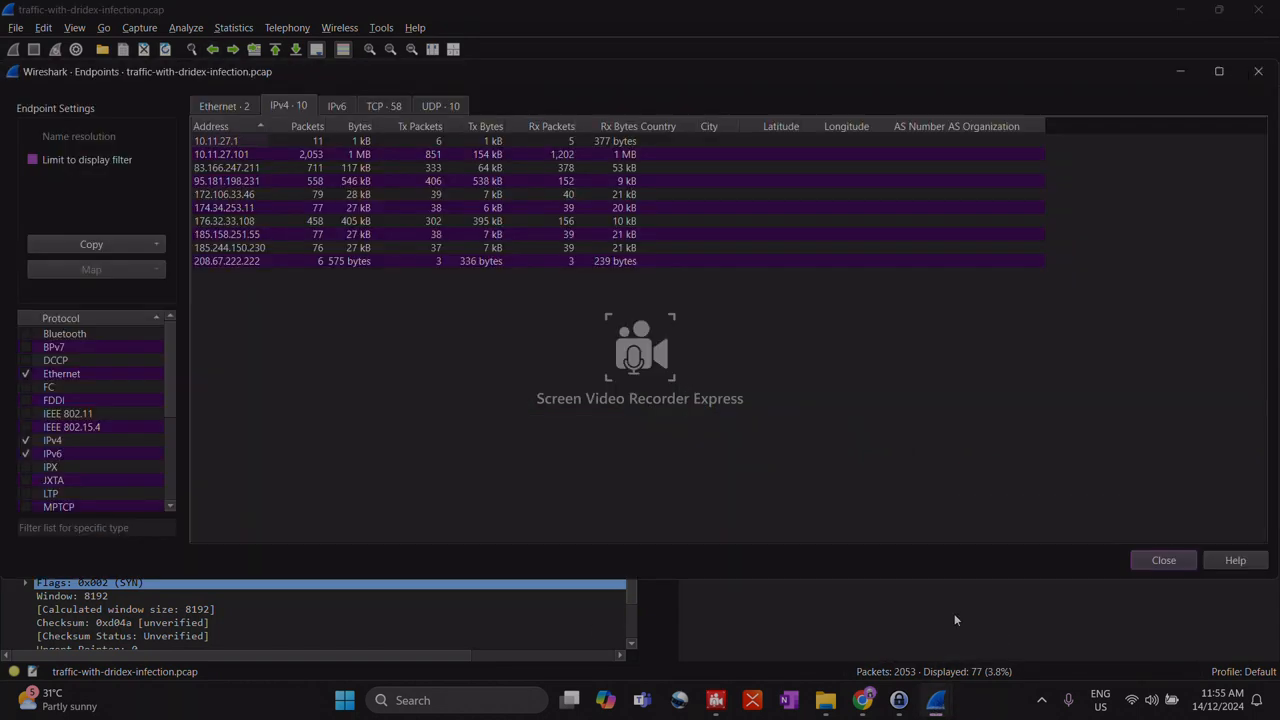
{"action": "left_click", "coordinate": [252, 248]}
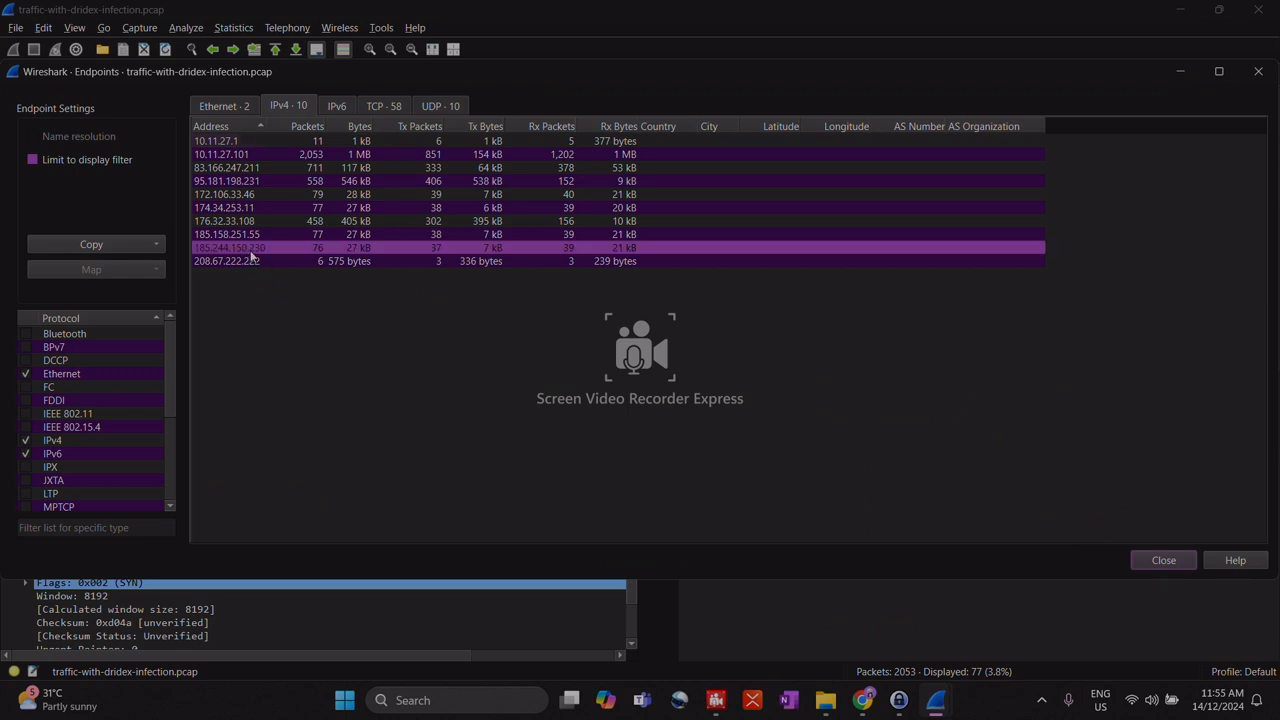
{"action": "right_click", "coordinate": [252, 248]}
{"action": "mouse_move", "coordinate": [412, 246]}
{"action": "left_click", "coordinate": [461, 244]}
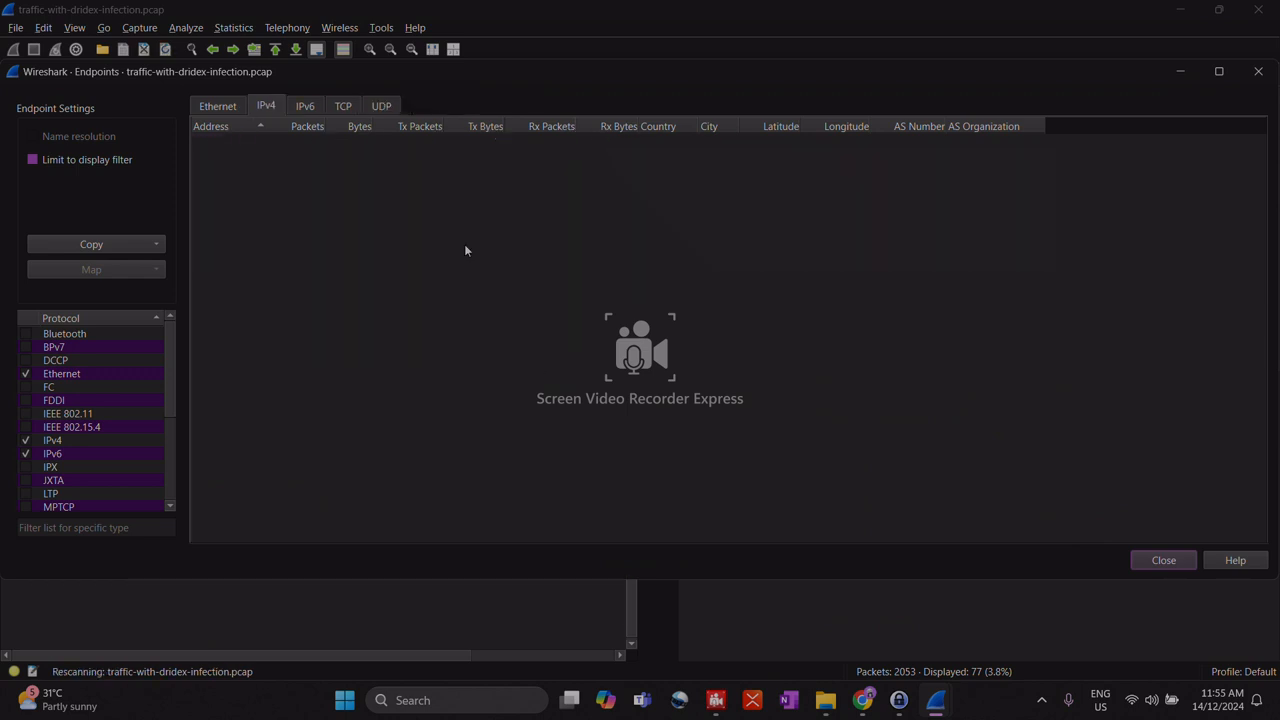
{"action": "mouse_move", "coordinate": [938, 706]}
{"action": "left_click", "coordinate": [843, 608]}
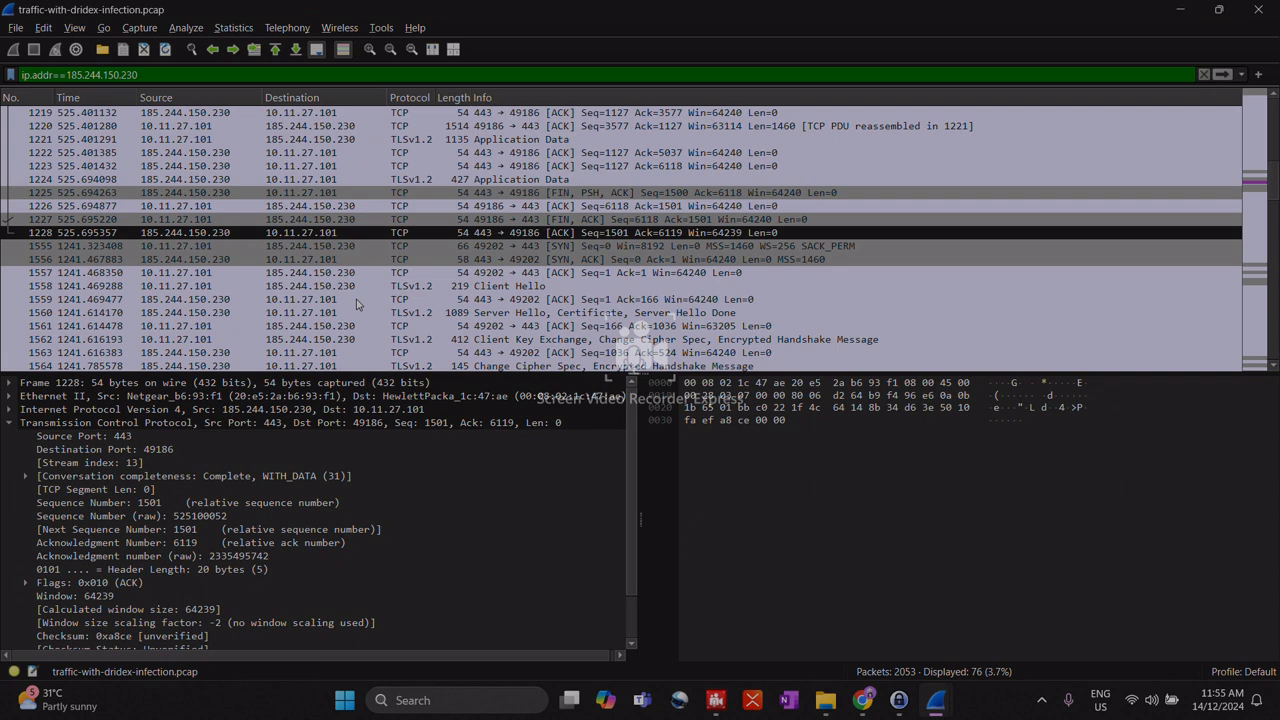
Copy 185.244.150.230 from the display filter, submit it in Chrome as the Dridex post-infection IP answer and dismiss the completion pop-up.
{"action": "scroll", "coordinate": [354, 270], "scroll_direction": "down", "scroll_amount": 1}
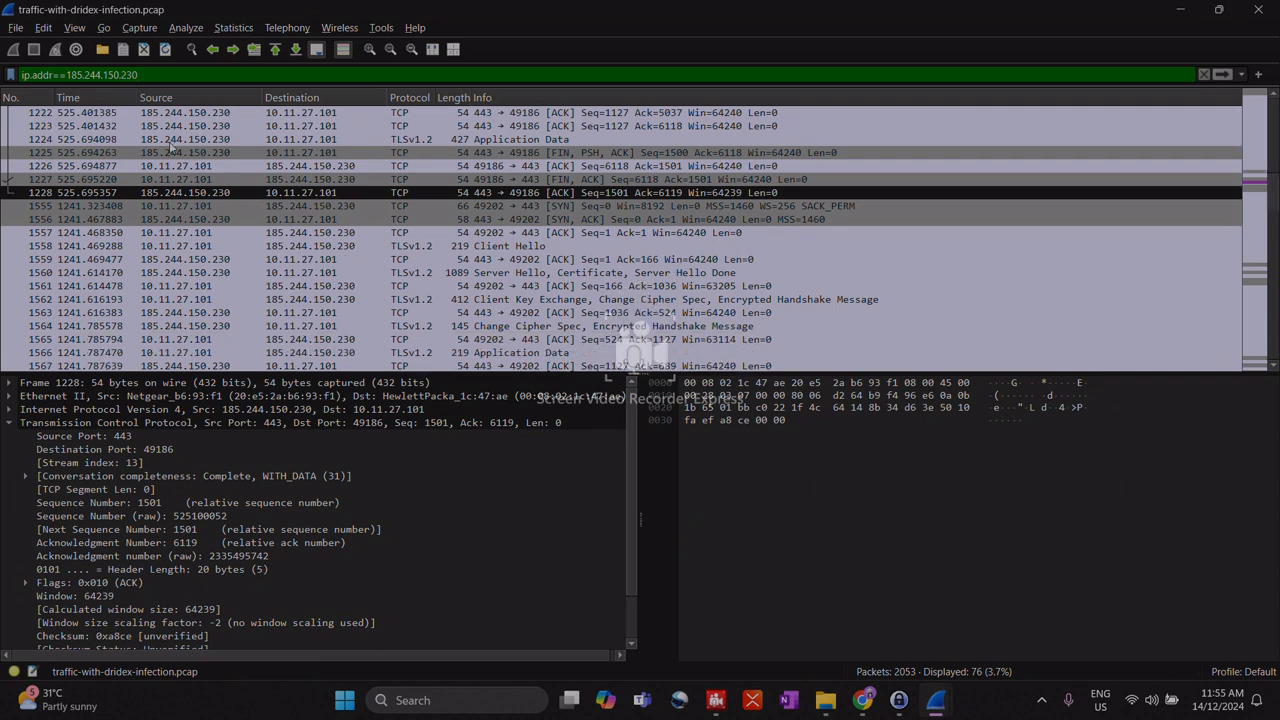
{"action": "double_click", "coordinate": [75, 76]}
{"action": "key", "text": "ctrl+c"}
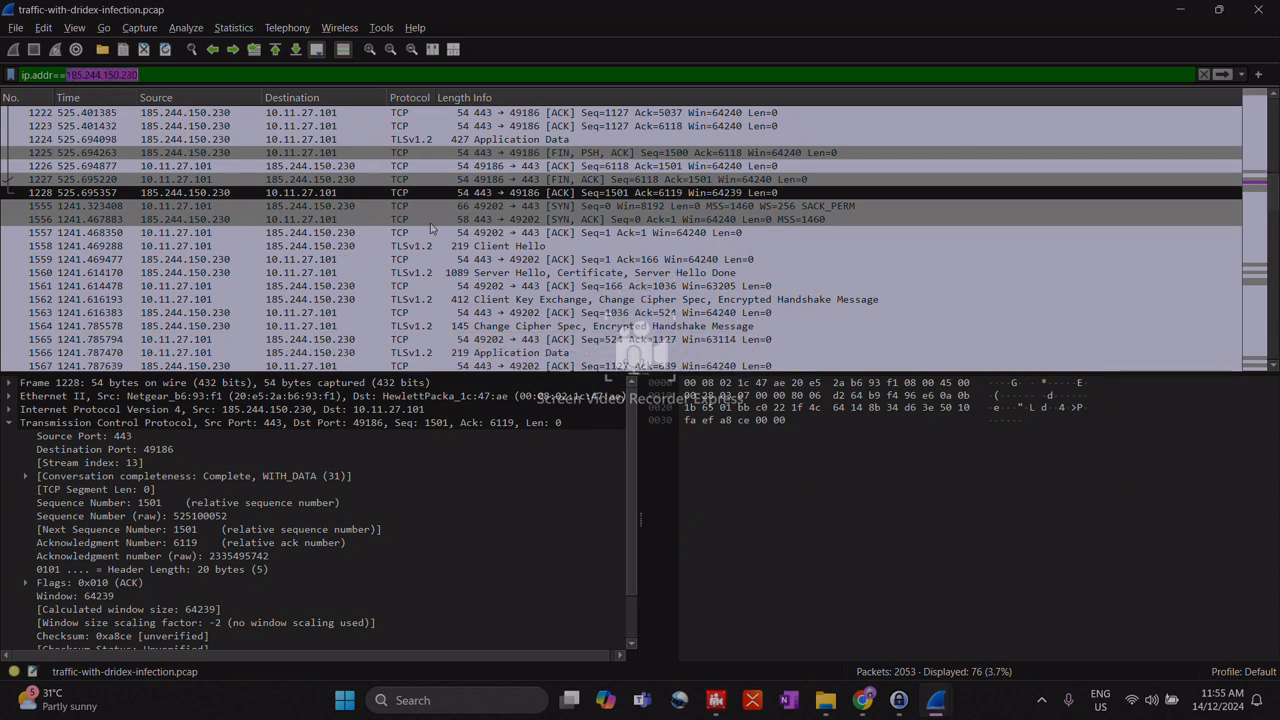
{"action": "key", "text": "alt+Tab"}
{"action": "key", "text": "alt+Tab"}
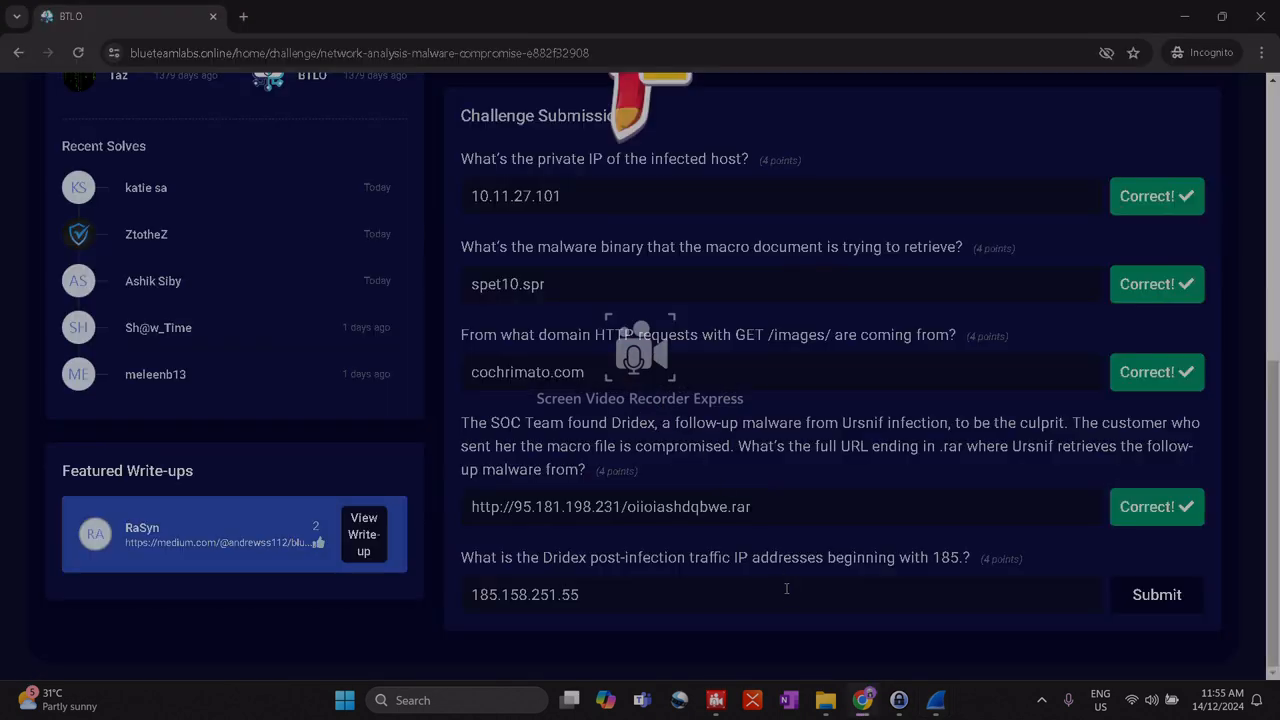
{"action": "left_click", "coordinate": [786, 588]}
{"action": "key", "text": "ctrl+a"}
{"action": "key", "text": "ctrl+v"}
{"action": "left_click", "coordinate": [1141, 600]}
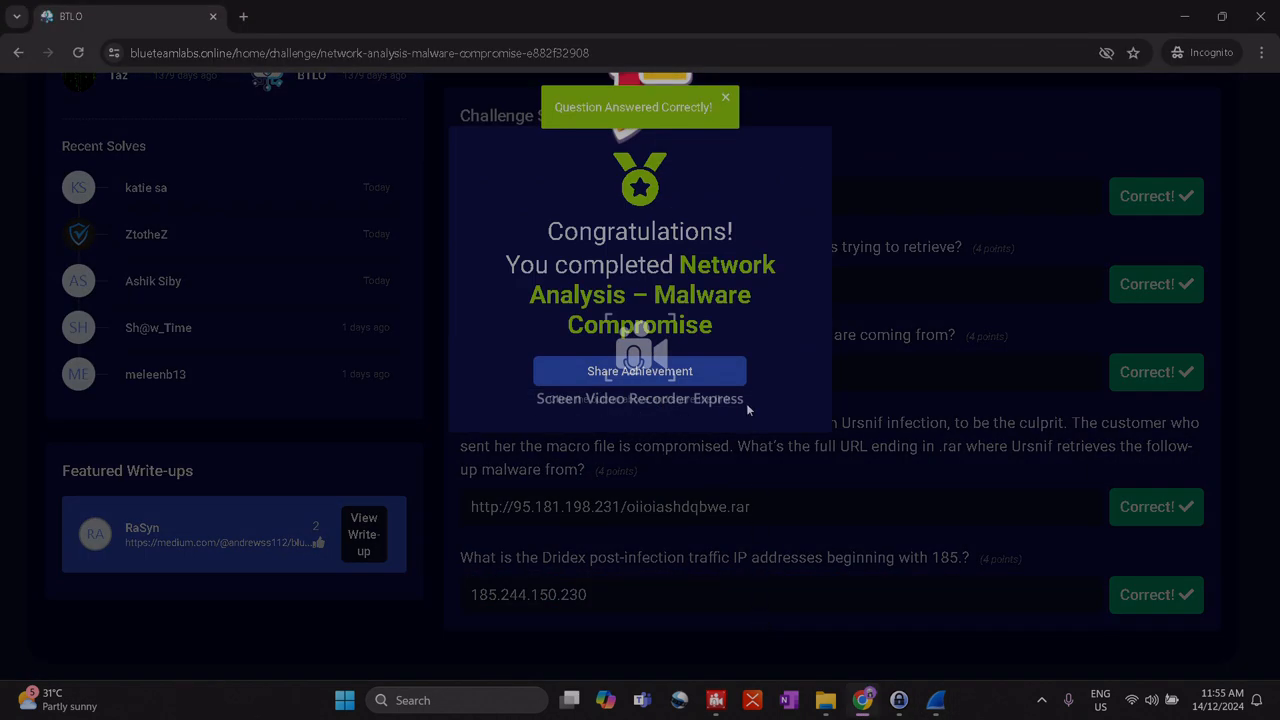
{"action": "left_click", "coordinate": [920, 483]}
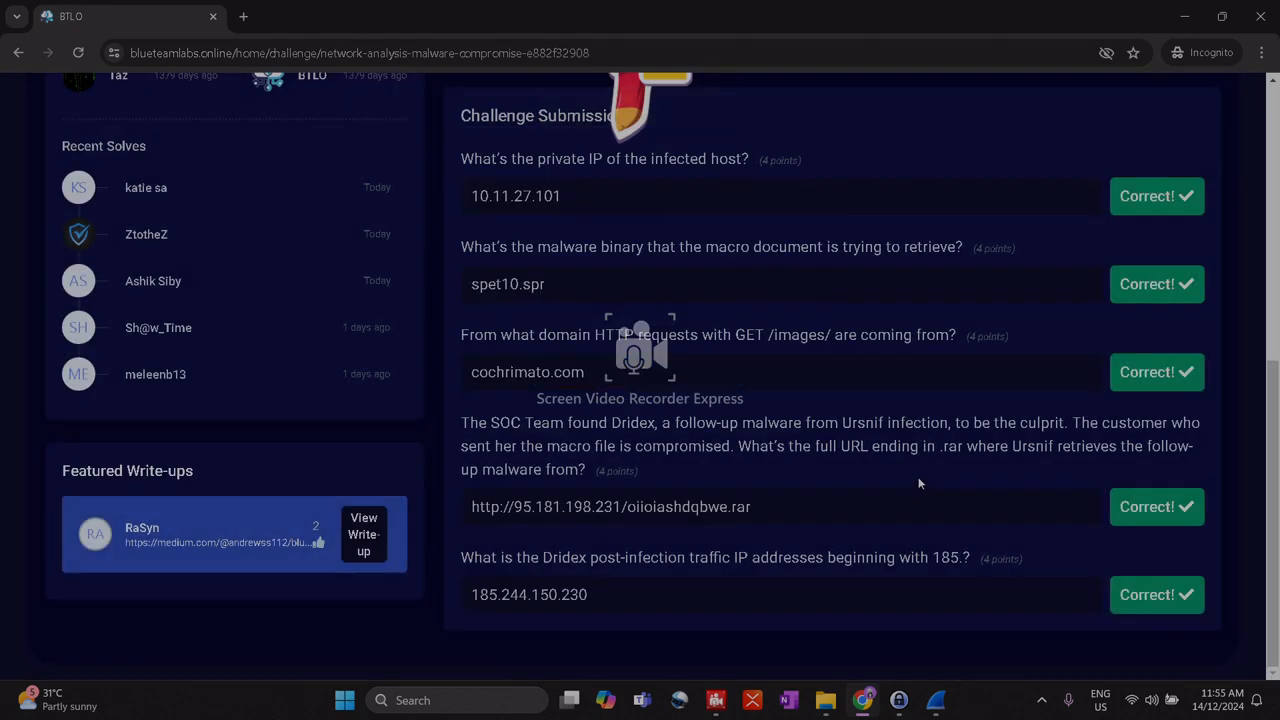
Switch to Wireshark, look through the packets filtered by 185.244.150.230 and follow the TCP stream of packet 1203.
{"action": "key", "text": "alt+Tab"}
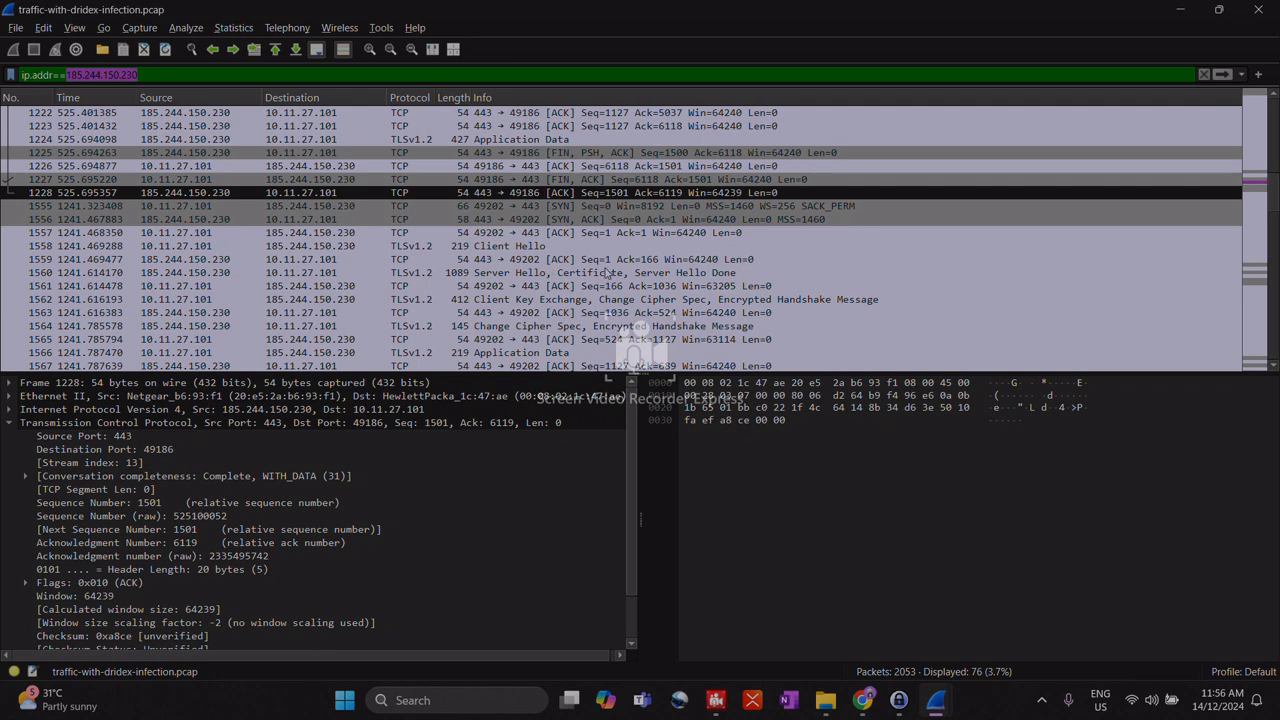
{"action": "scroll", "coordinate": [609, 273], "scroll_direction": "down", "scroll_amount": 1}
{"action": "scroll", "coordinate": [655, 287], "scroll_direction": "down", "scroll_amount": 8}
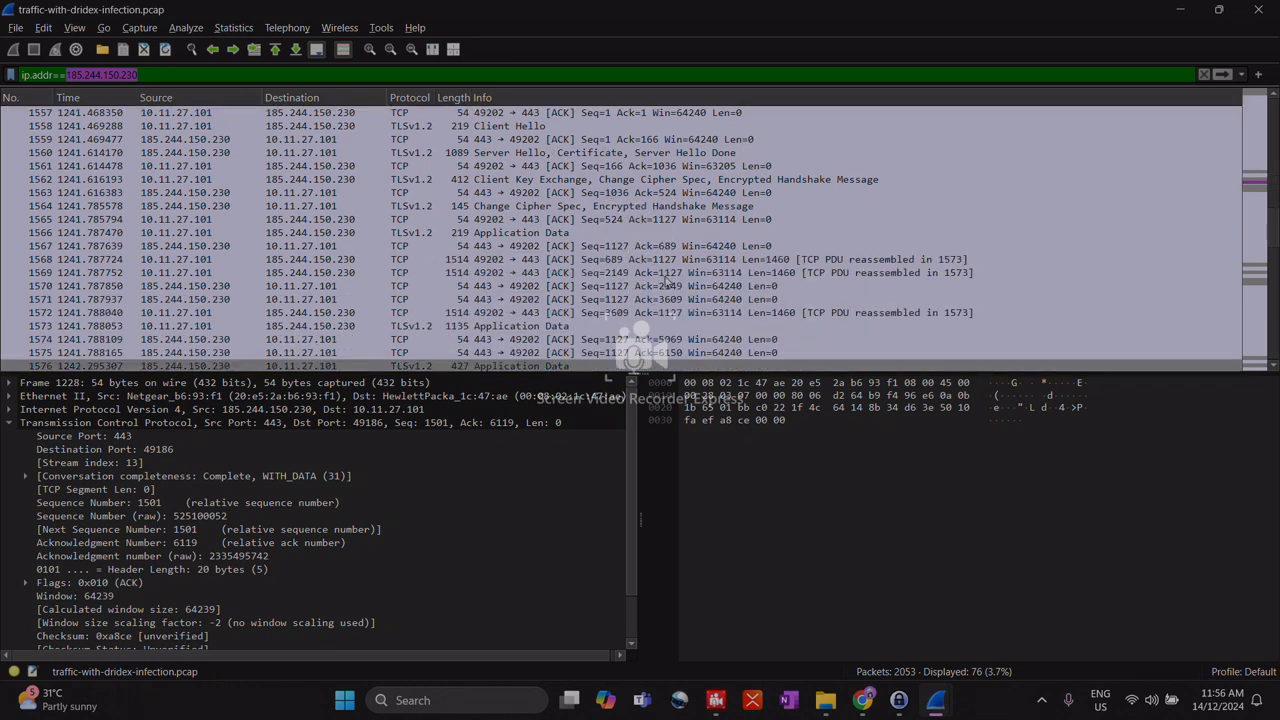
{"action": "scroll", "coordinate": [668, 280], "scroll_direction": "down", "scroll_amount": 4}
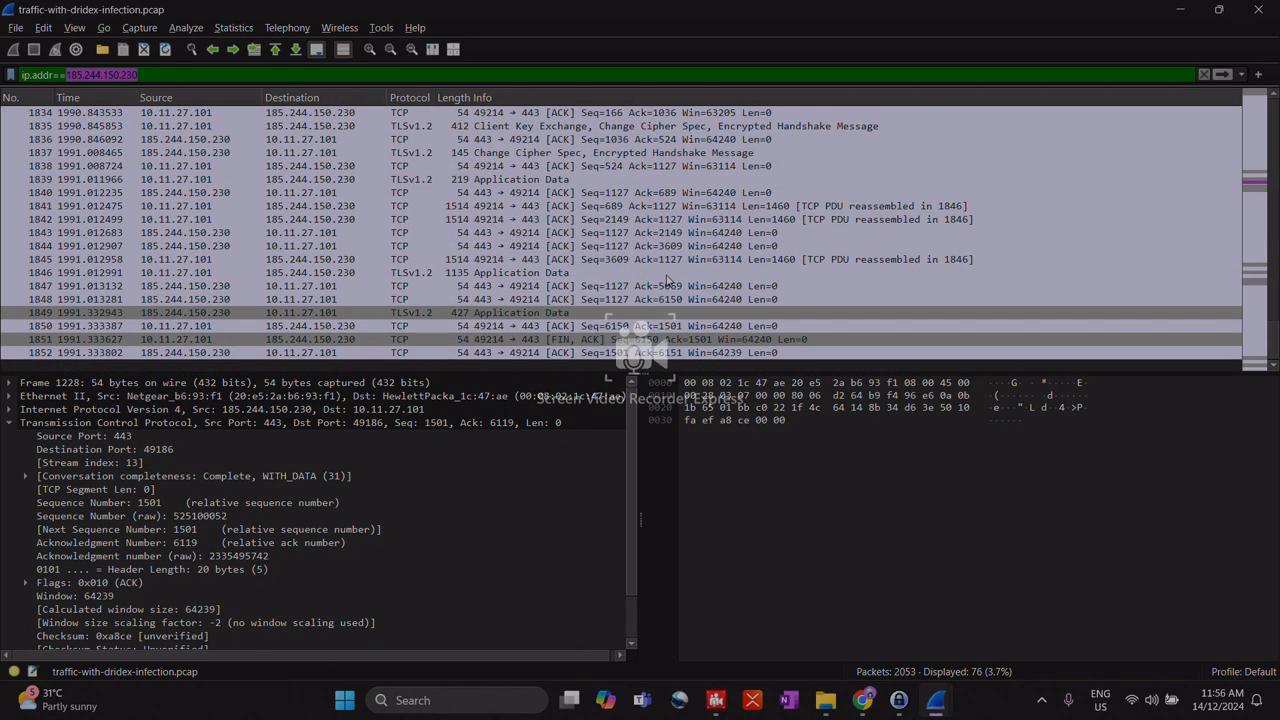
{"action": "scroll", "coordinate": [668, 281], "scroll_direction": "up", "scroll_amount": 19}
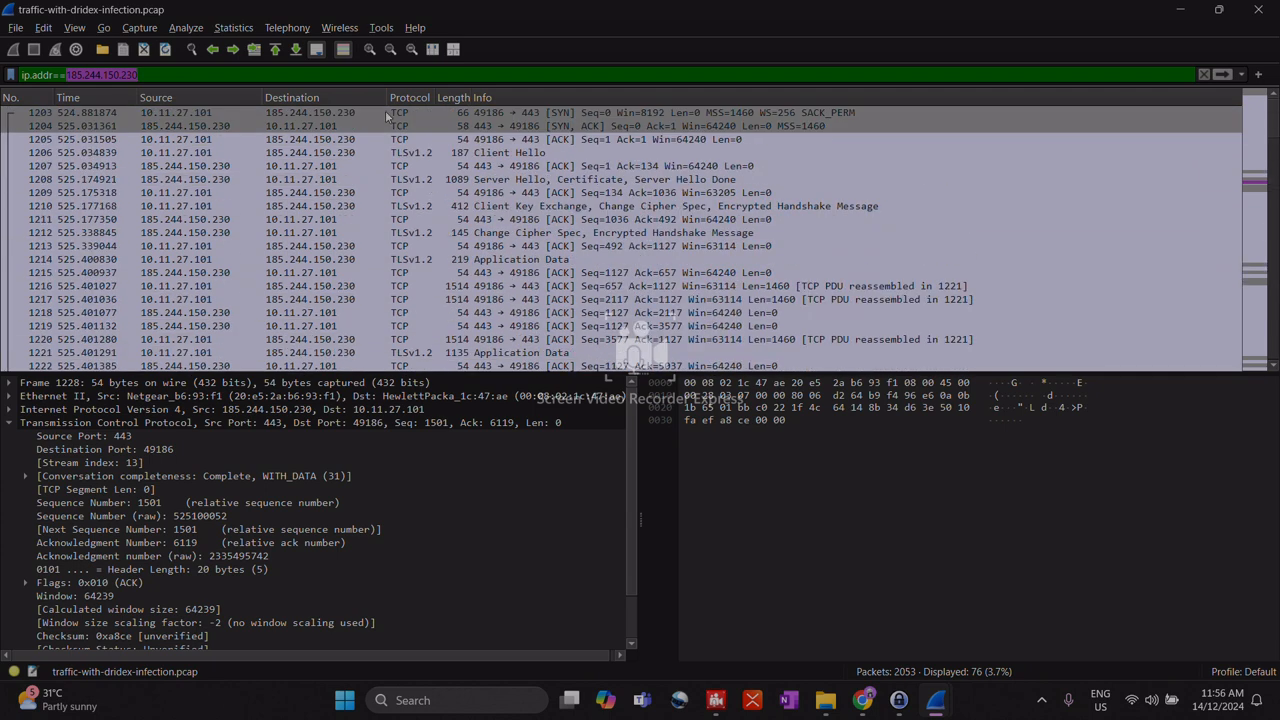
{"action": "left_click", "coordinate": [388, 116]}
{"action": "right_click", "coordinate": [388, 116]}
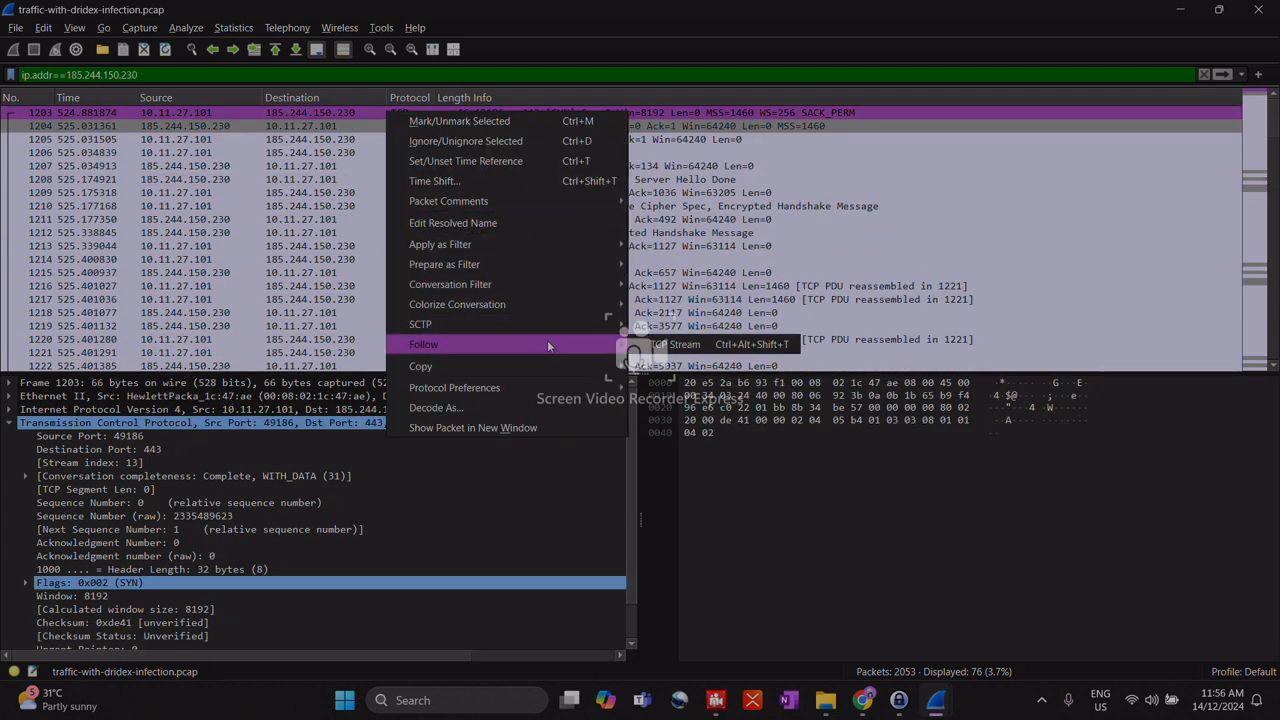
{"action": "left_click", "coordinate": [670, 345]}
Read through the followed TCP stream's content to its end and close the stream window.
{"action": "left_click", "coordinate": [663, 250]}
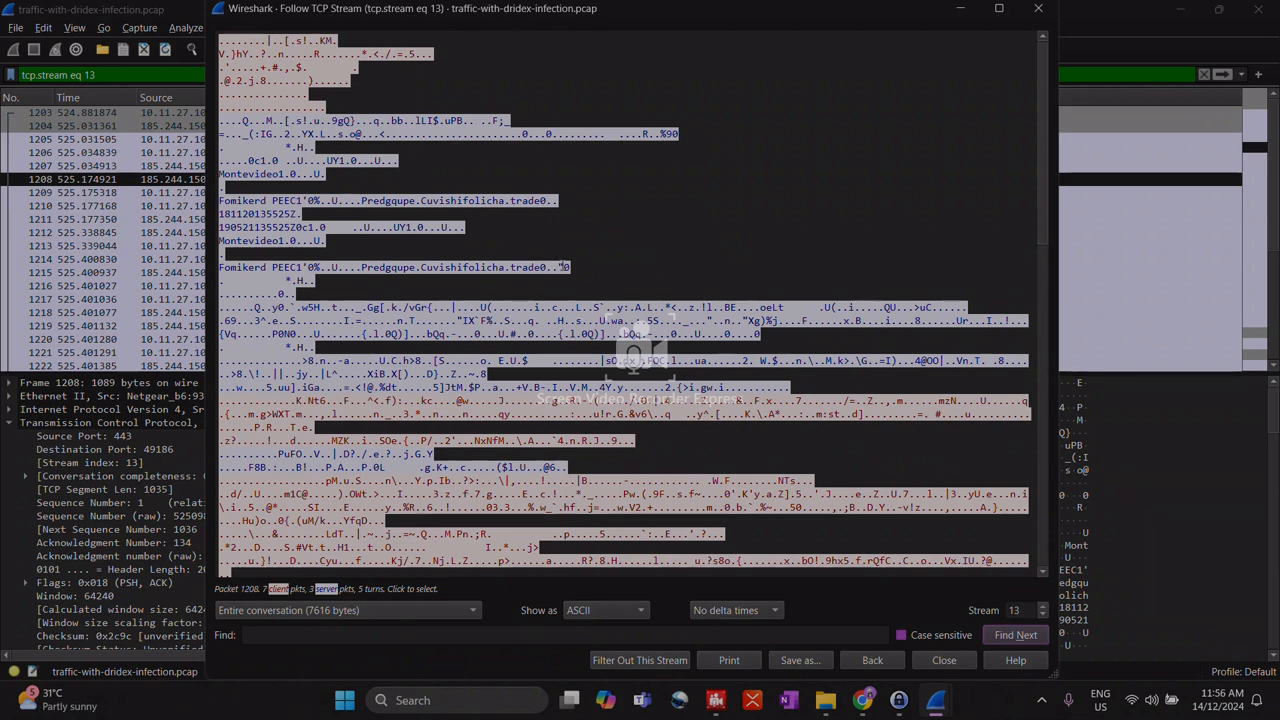
{"action": "scroll", "coordinate": [560, 260], "scroll_direction": "down", "scroll_amount": 9}
{"action": "scroll", "coordinate": [562, 266], "scroll_direction": "down", "scroll_amount": 11}
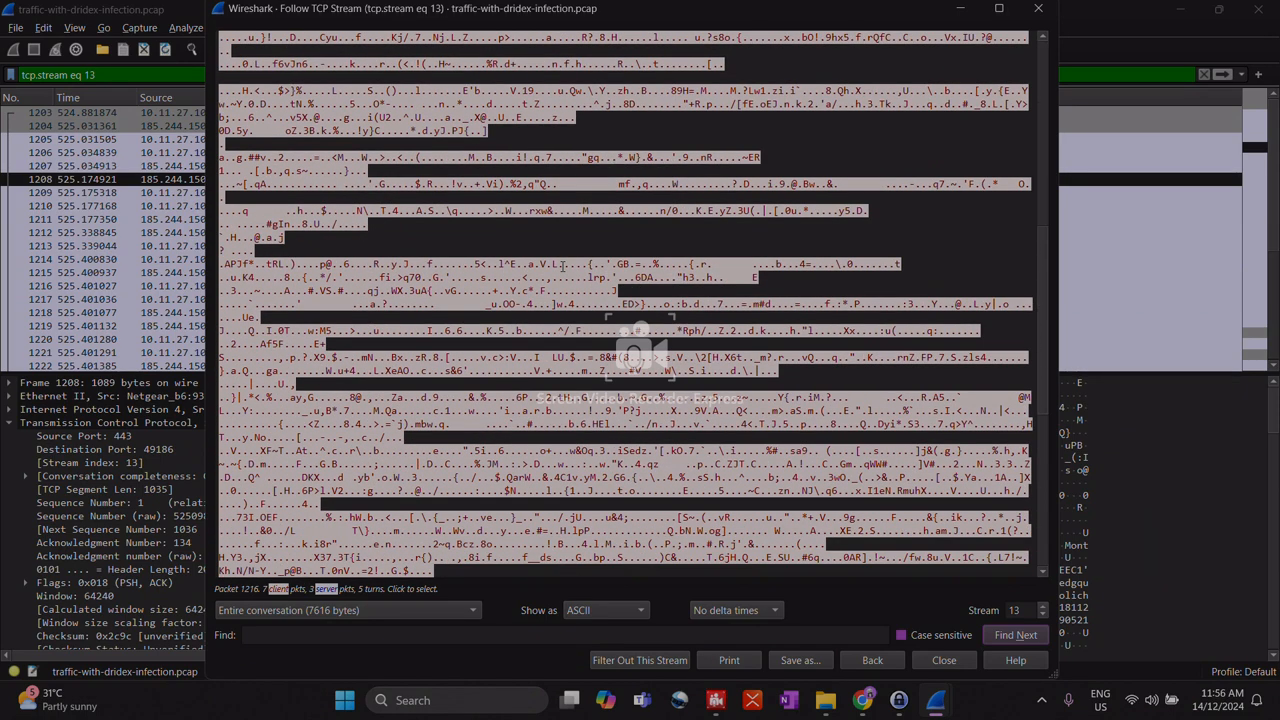
{"action": "scroll", "coordinate": [563, 266], "scroll_direction": "down", "scroll_amount": 4}
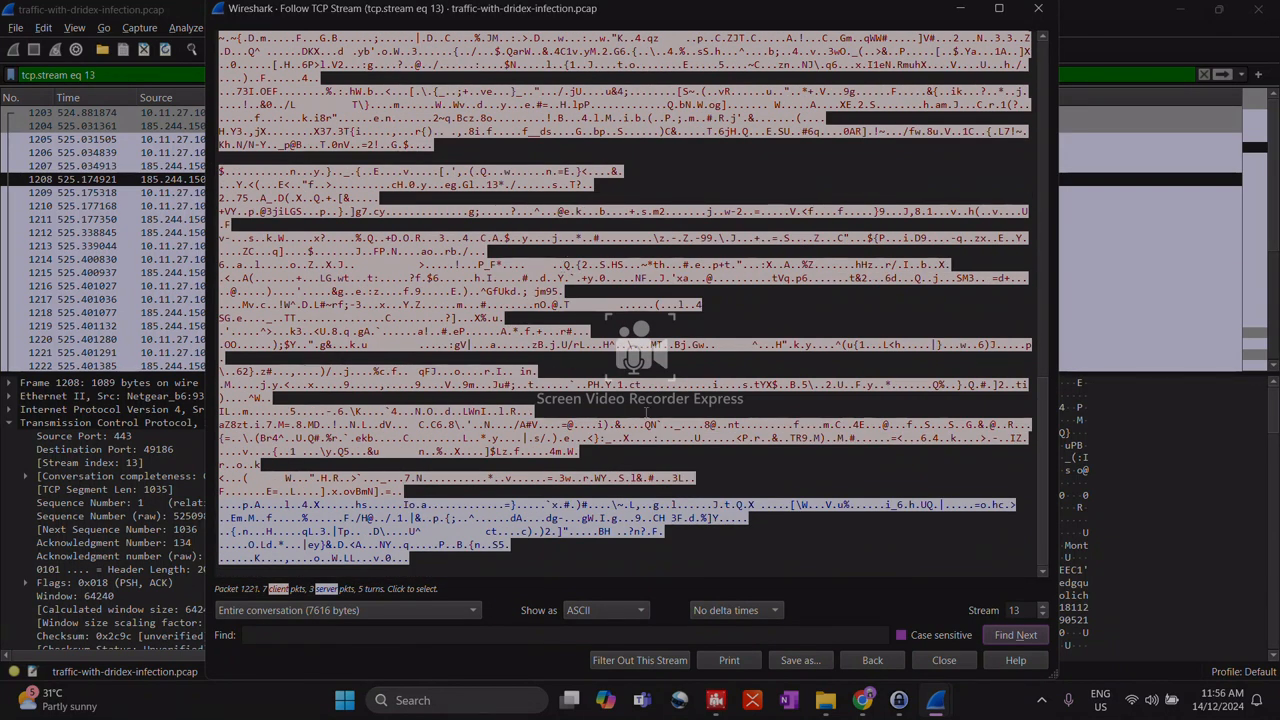
{"action": "left_click", "coordinate": [1036, 10]}
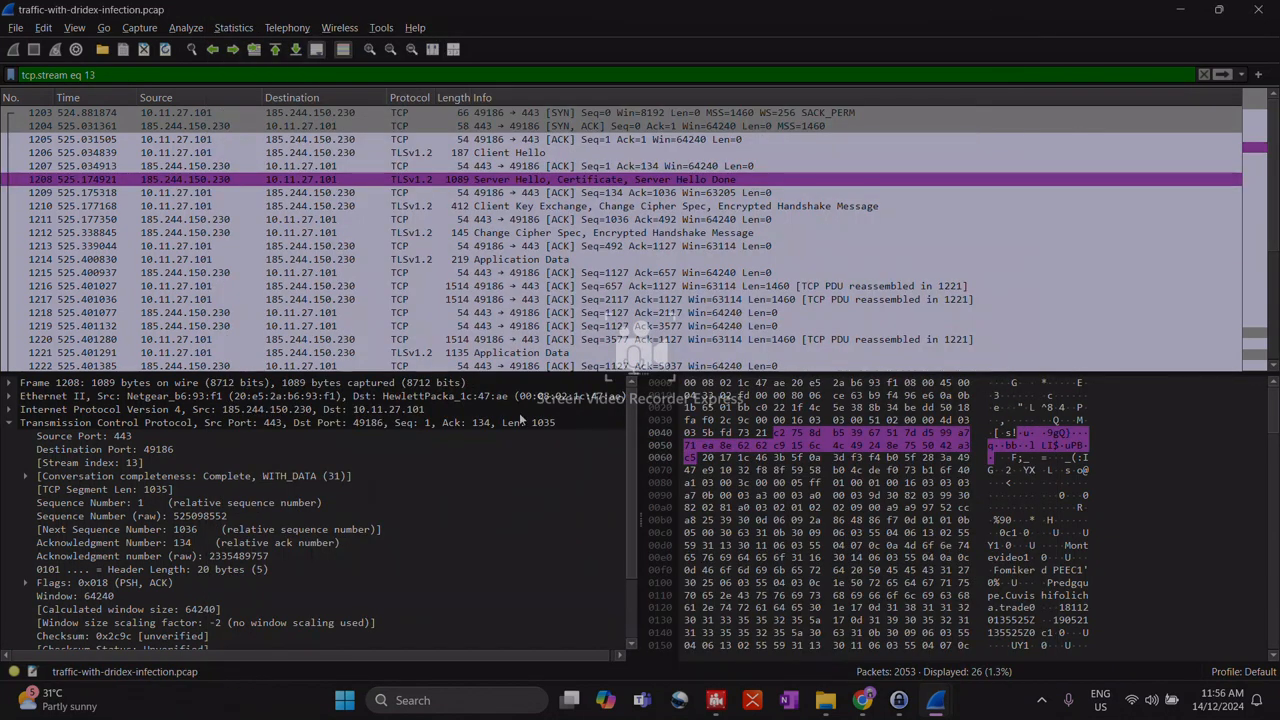
Switch back to Chrome and view the beginning of the challenge page with its scenario.
{"action": "key", "text": "alt+Tab"}
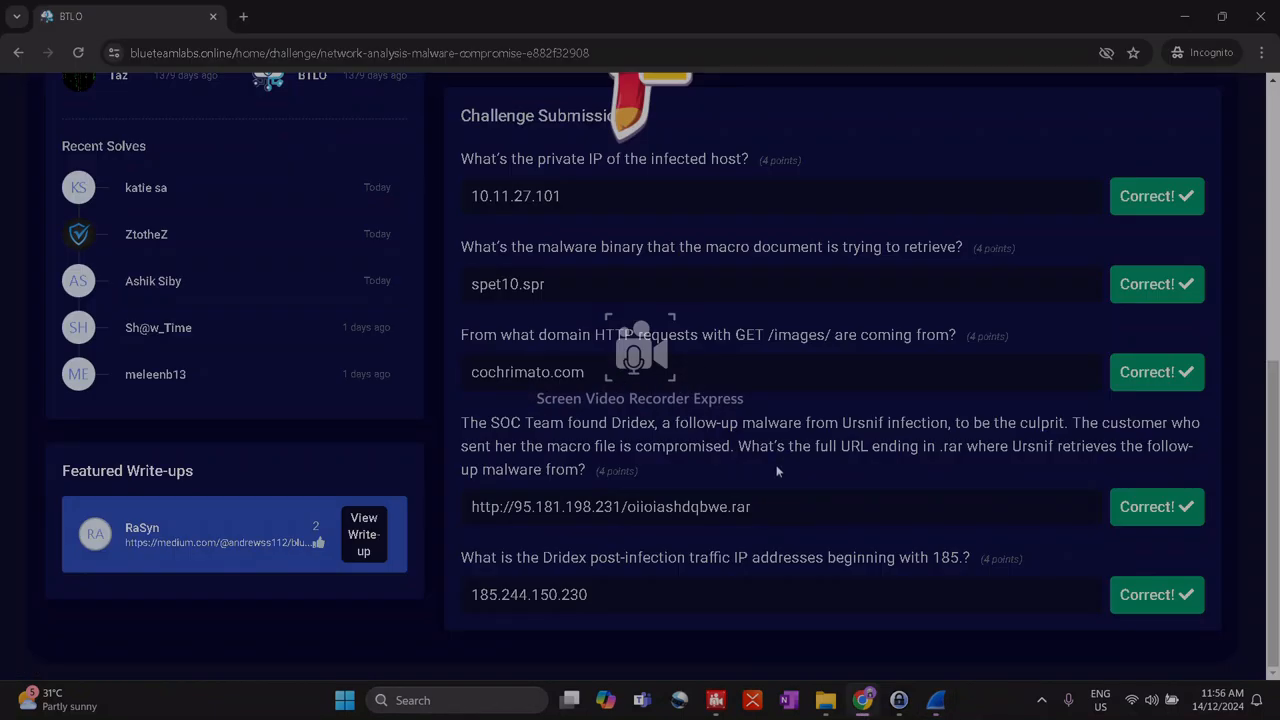
{"action": "scroll", "coordinate": [784, 454], "scroll_direction": "up", "scroll_amount": 5}
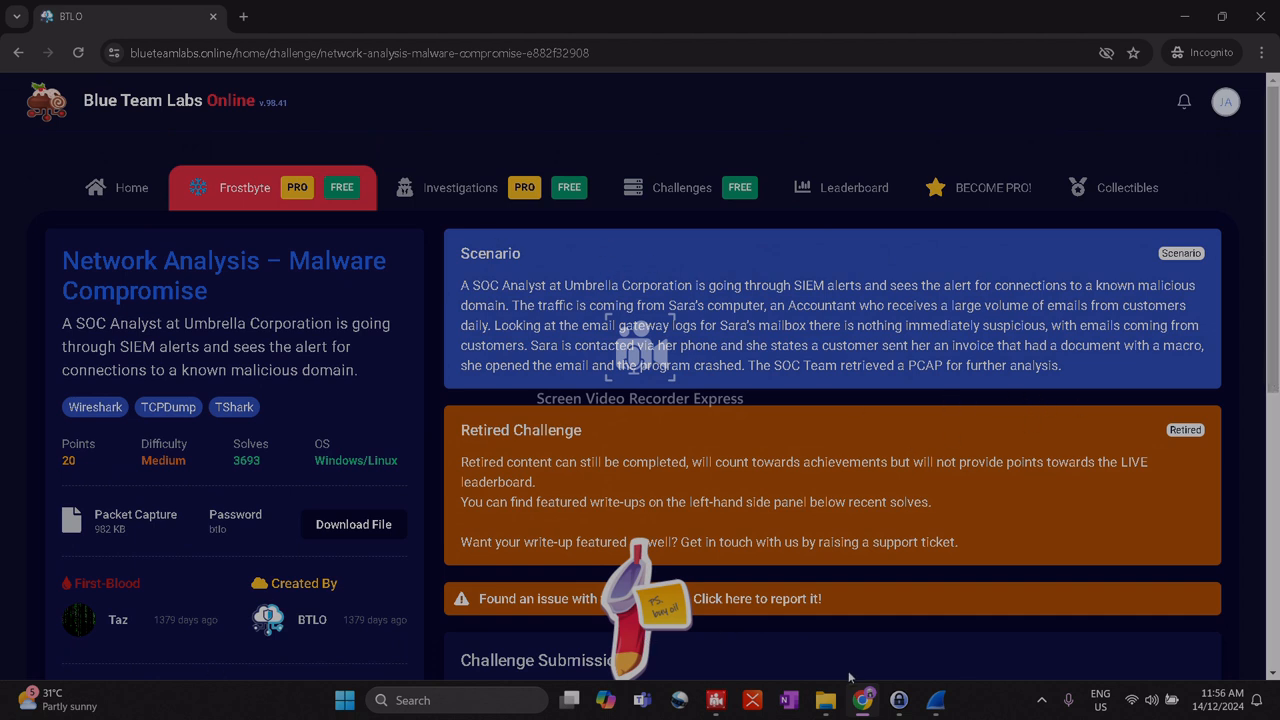
{"action": "left_click", "coordinate": [754, 702]}
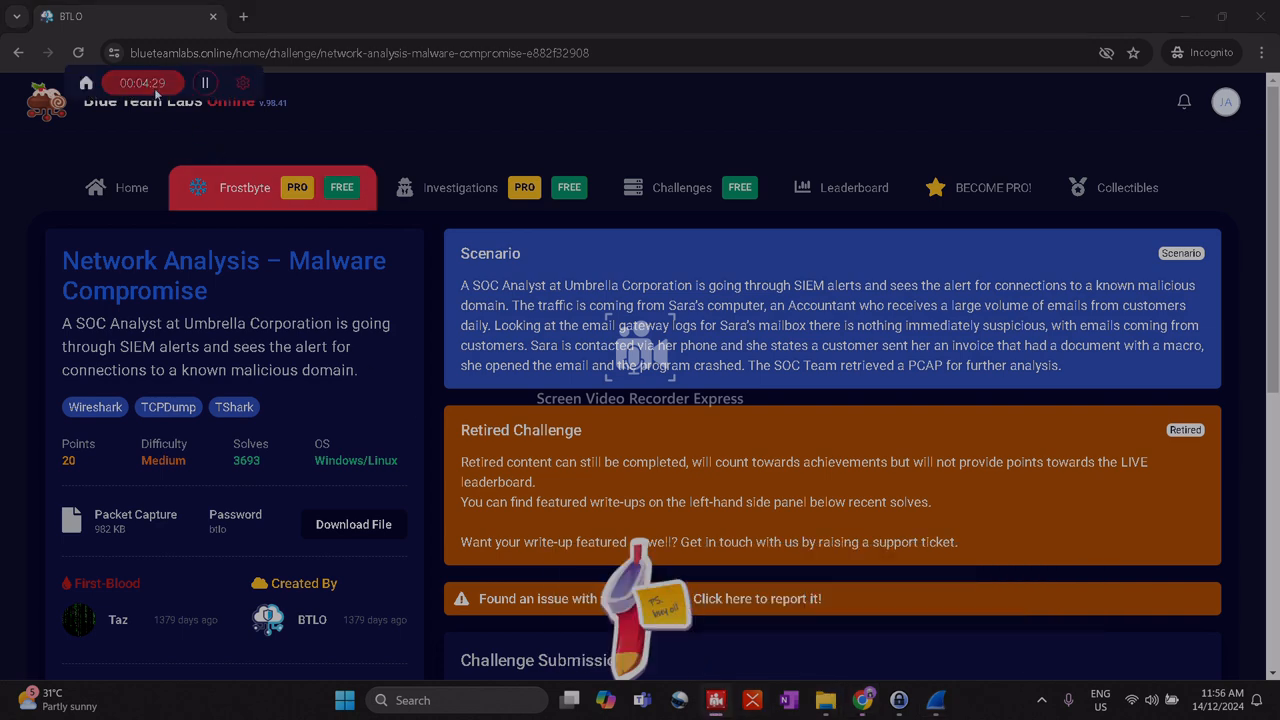